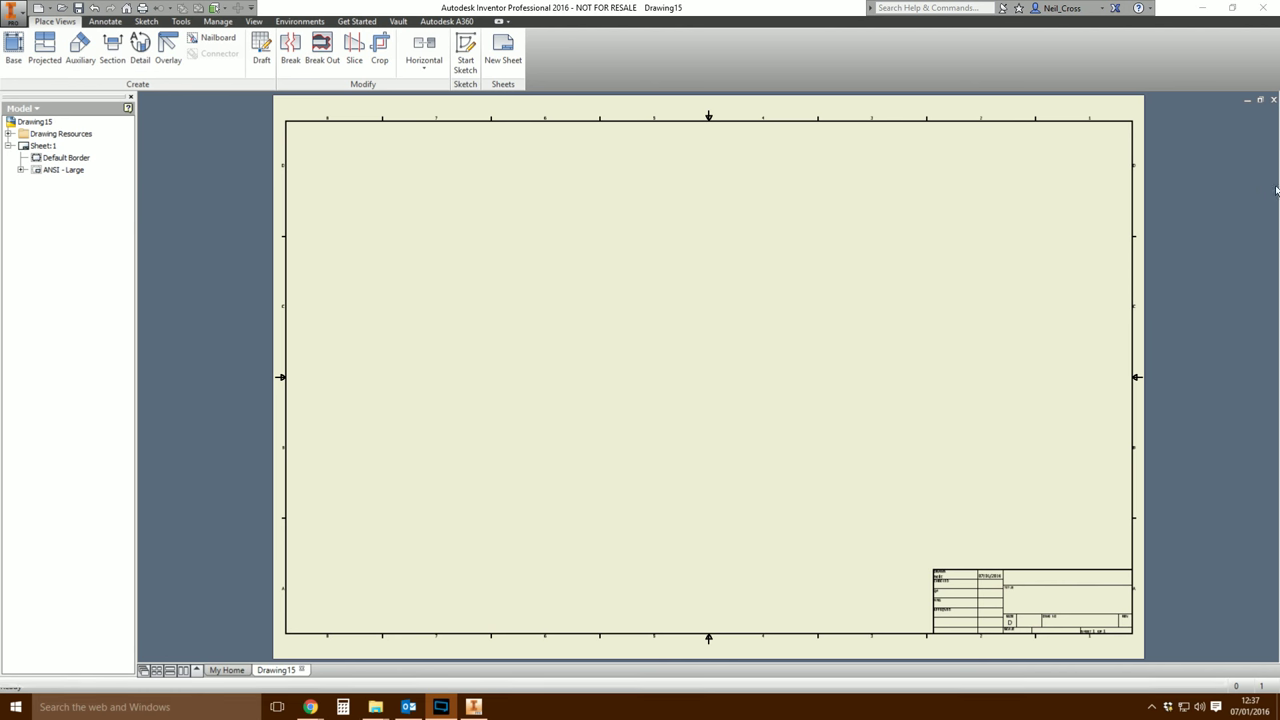
# Close the open drawing and create a new drawing from the standard.dwg template.
pyautogui.click(1270, 103)
pyautogui.click(1272, 102)
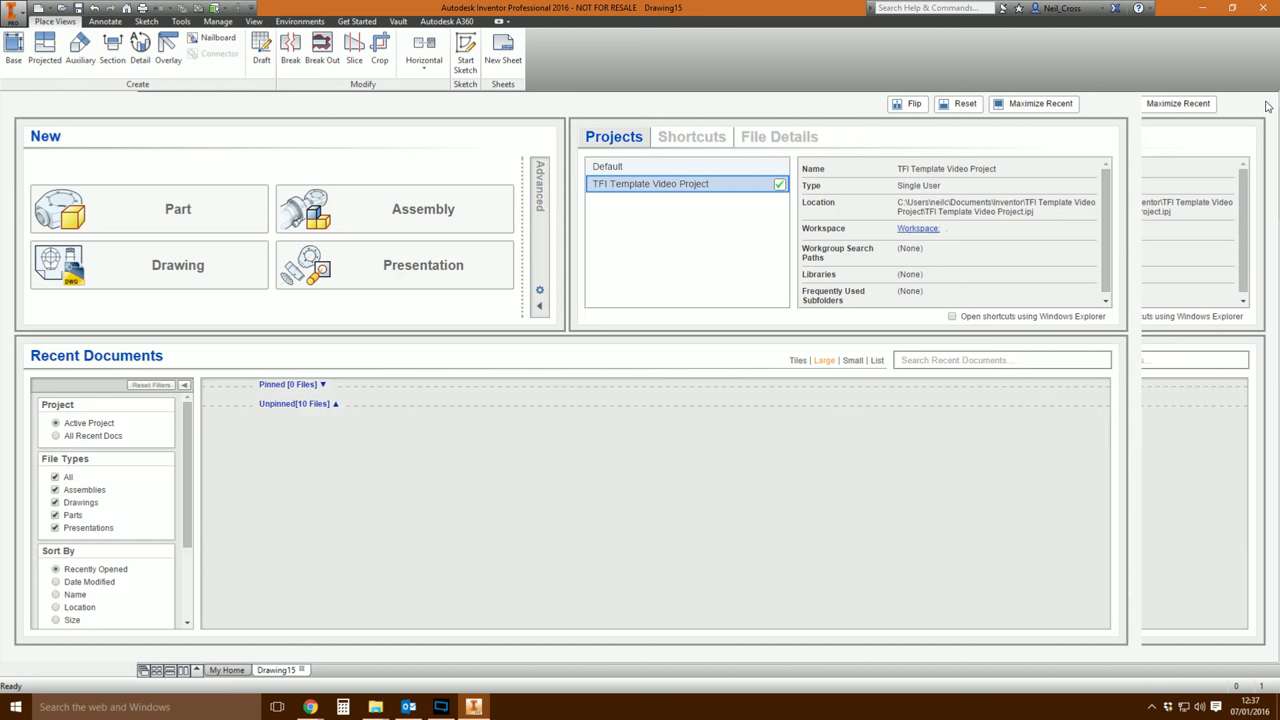
pyautogui.hotkey('ctrl', 'n')
pyautogui.click(586, 372)
pyautogui.click(808, 517)
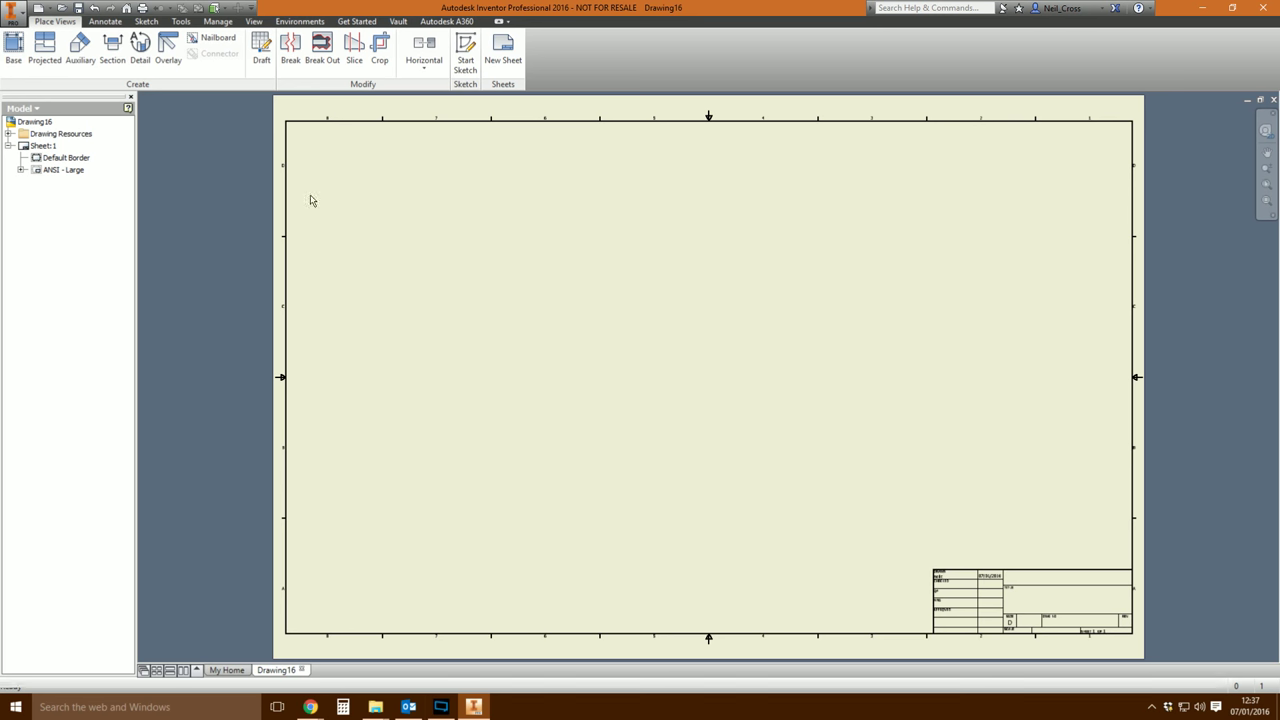
# Examine the Default (ANSI) dimension style and the Border (ANSI) layer style in the Style and Standard Editor.
pyautogui.click(229, 23)
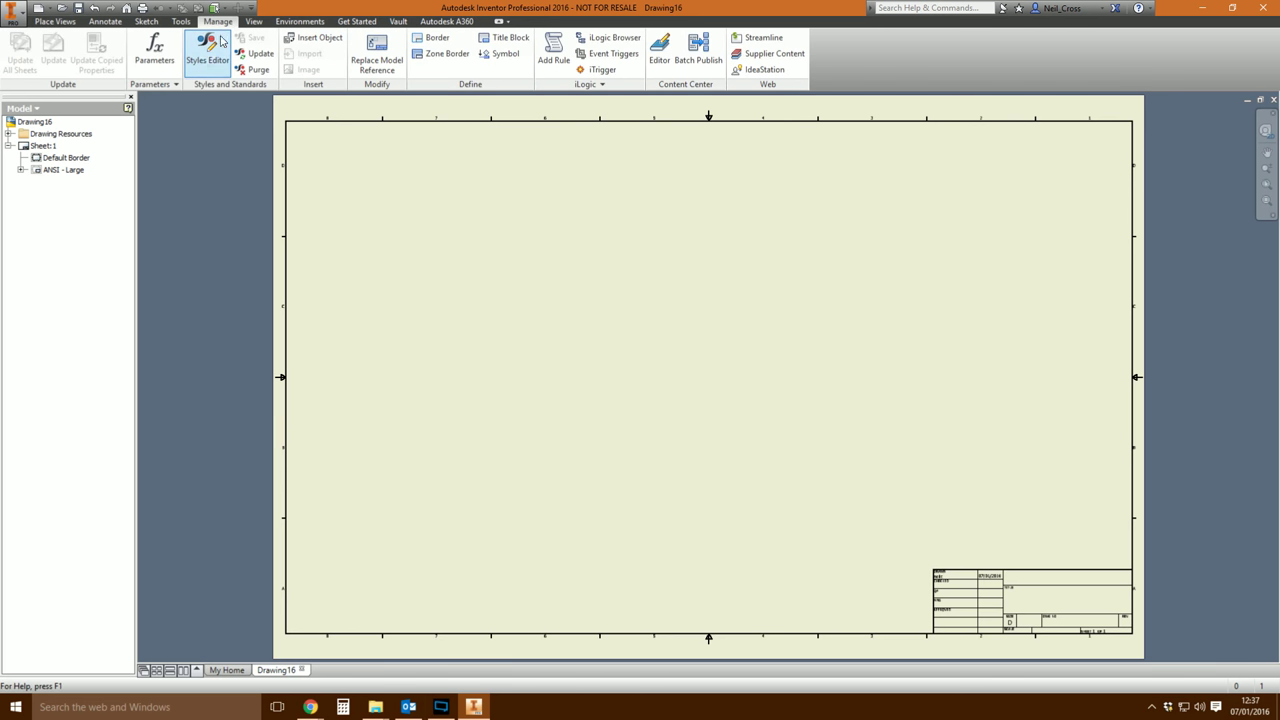
pyautogui.click(209, 70)
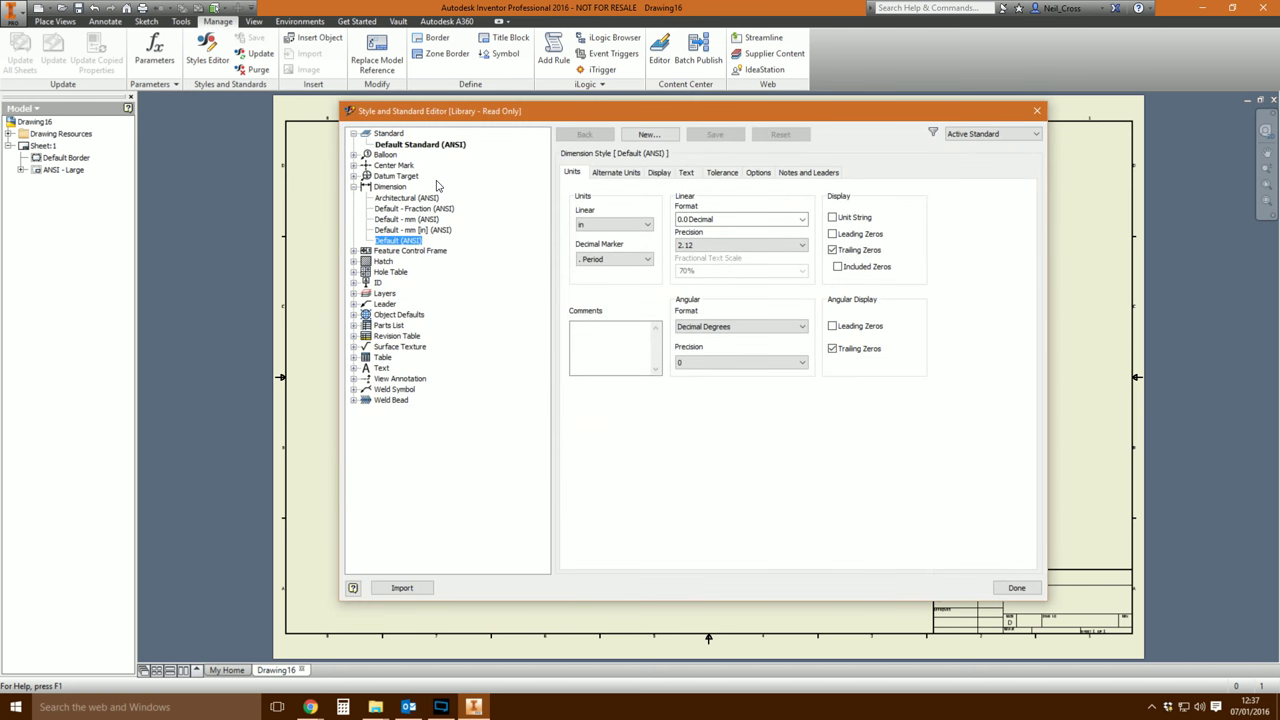
pyautogui.click(354, 187)
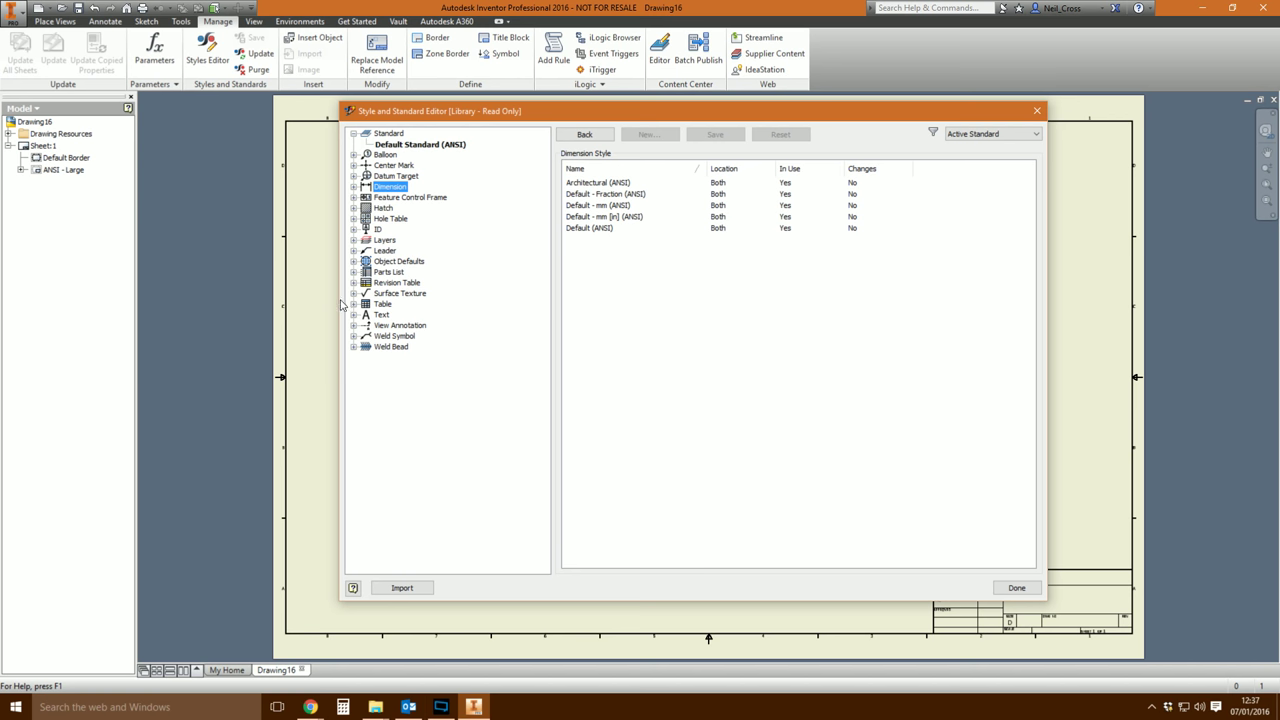
pyautogui.click(353, 241)
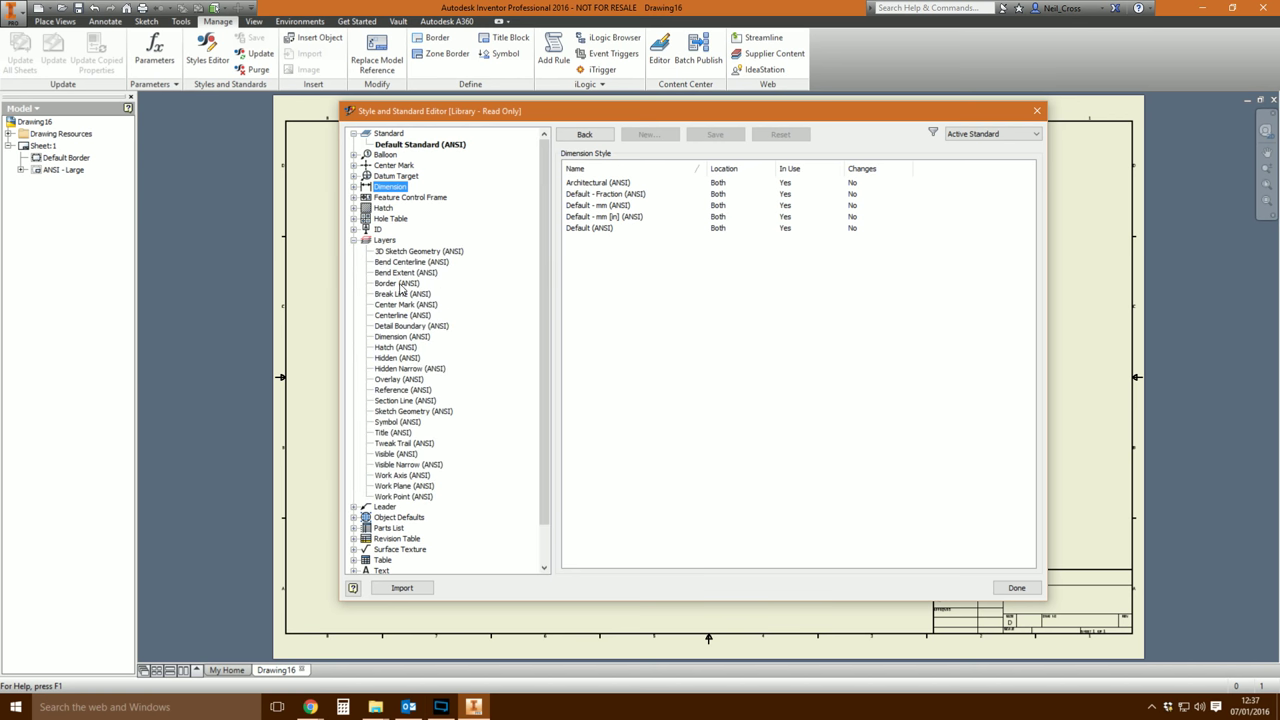
pyautogui.click(400, 287)
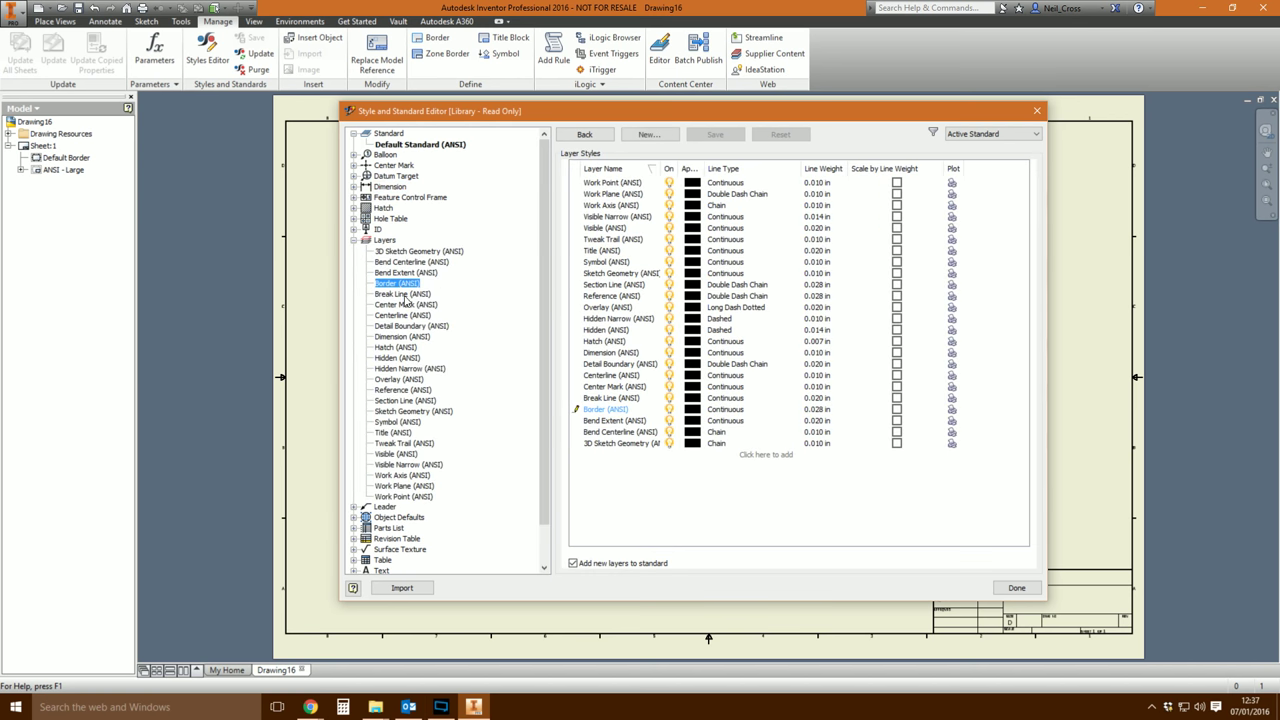
pyautogui.click(354, 187)
pyautogui.click(398, 241)
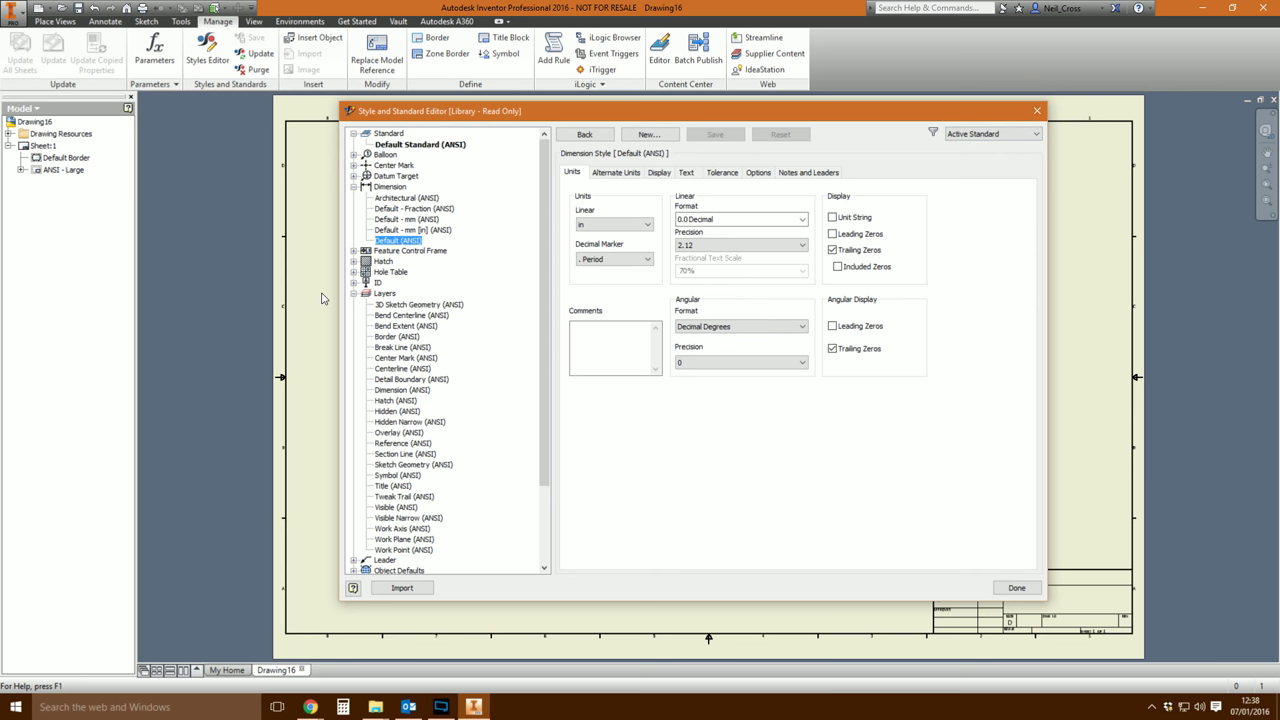
pyautogui.click(354, 293)
pyautogui.click(354, 187)
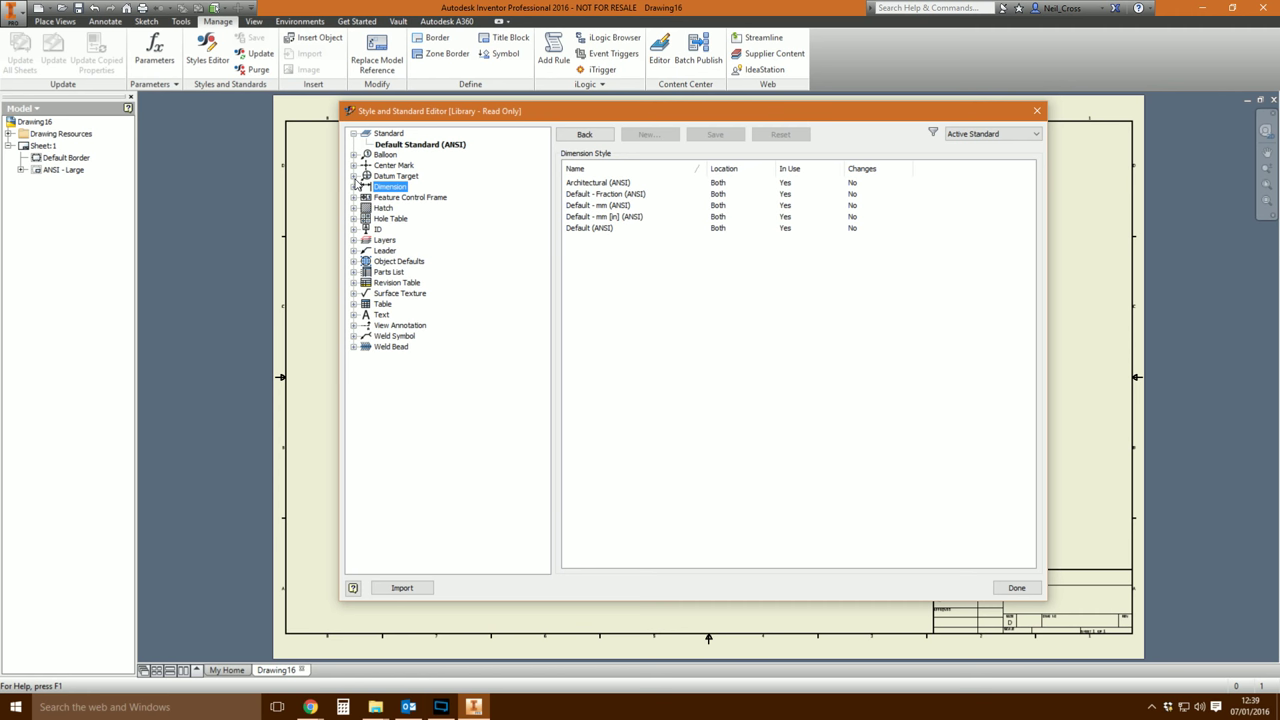
pyautogui.click(1037, 110)
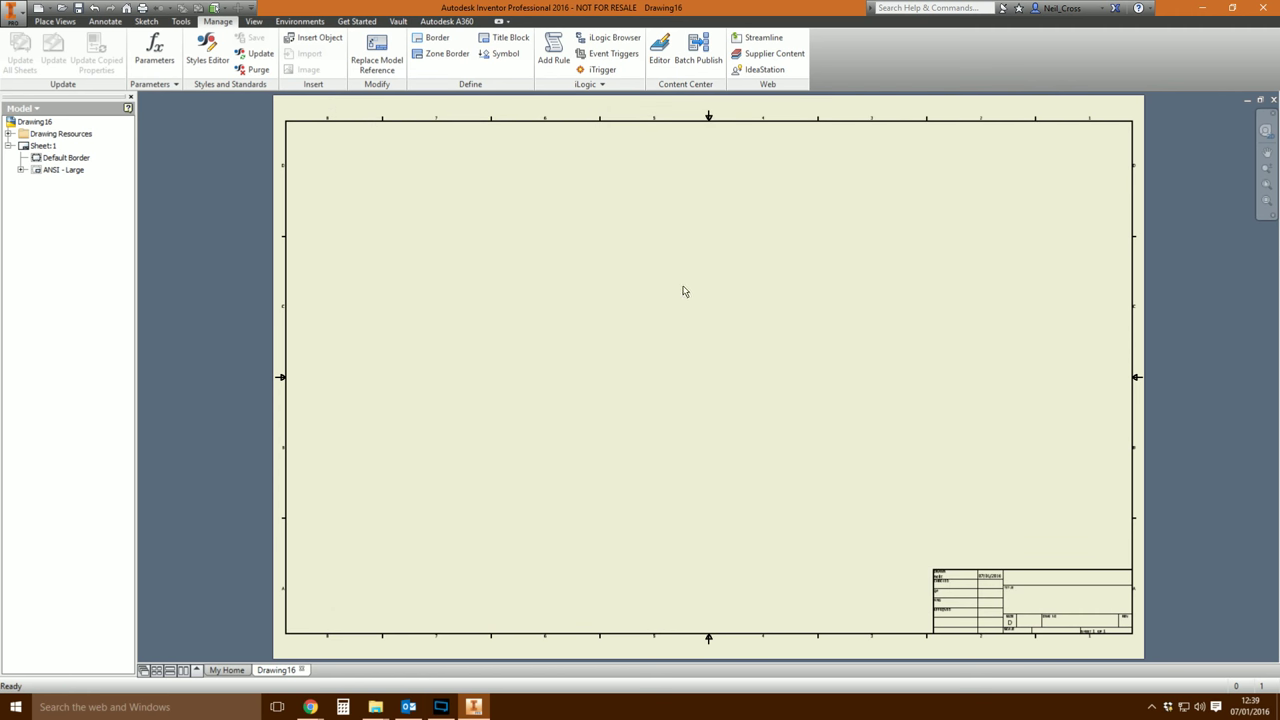
# Set the Border (ANSI) layer's line weight to 0.004 in, save the style change and close the editor.
pyautogui.scroll(3, 790, 380)
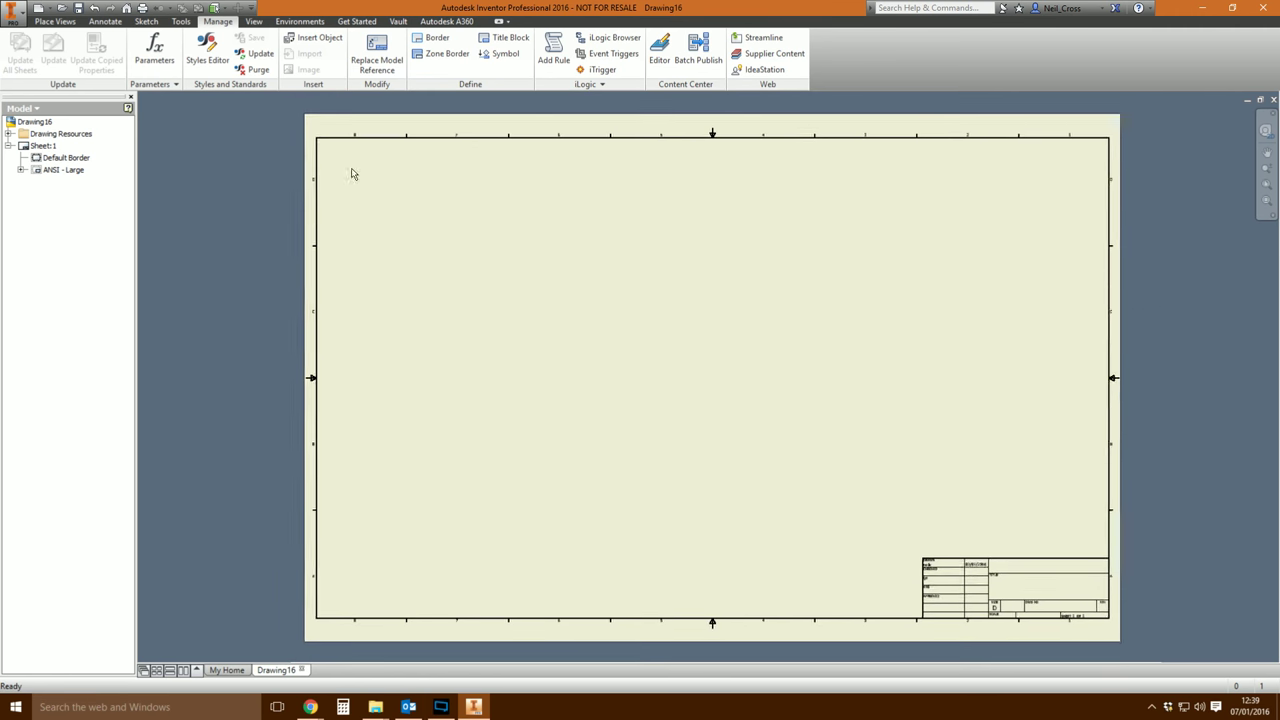
pyautogui.click(207, 50)
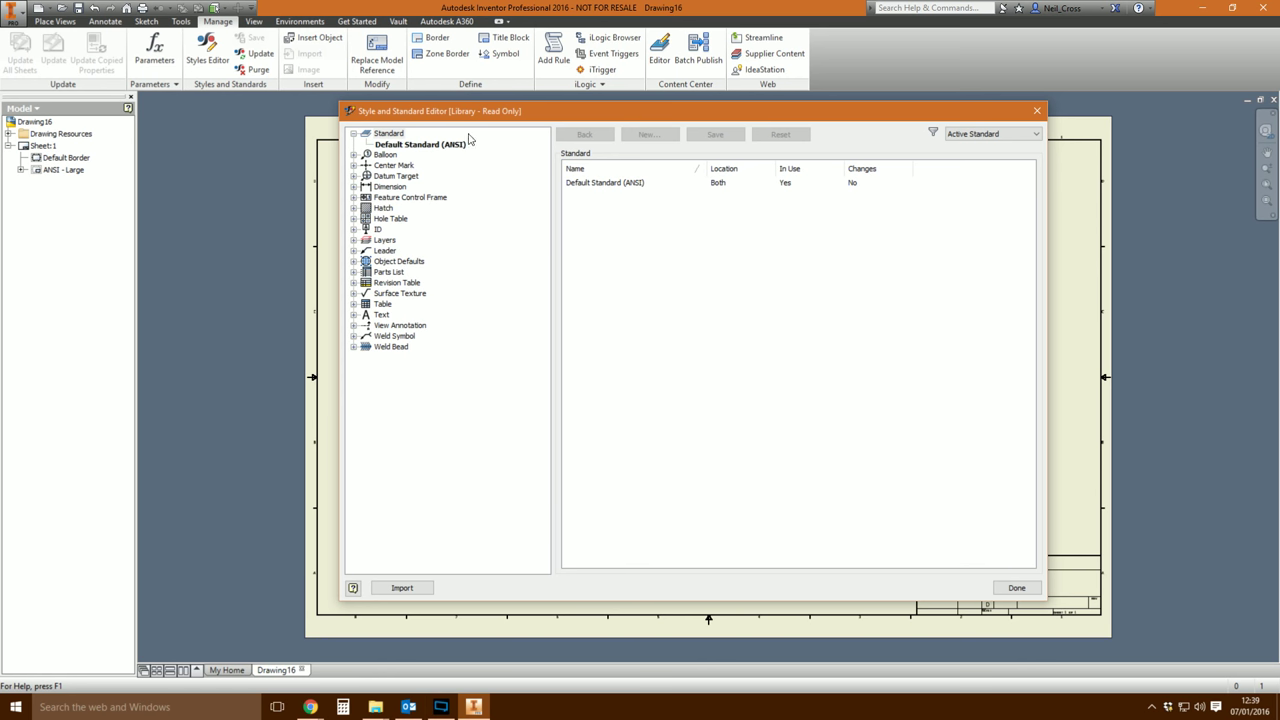
pyautogui.click(354, 241)
pyautogui.click(397, 284)
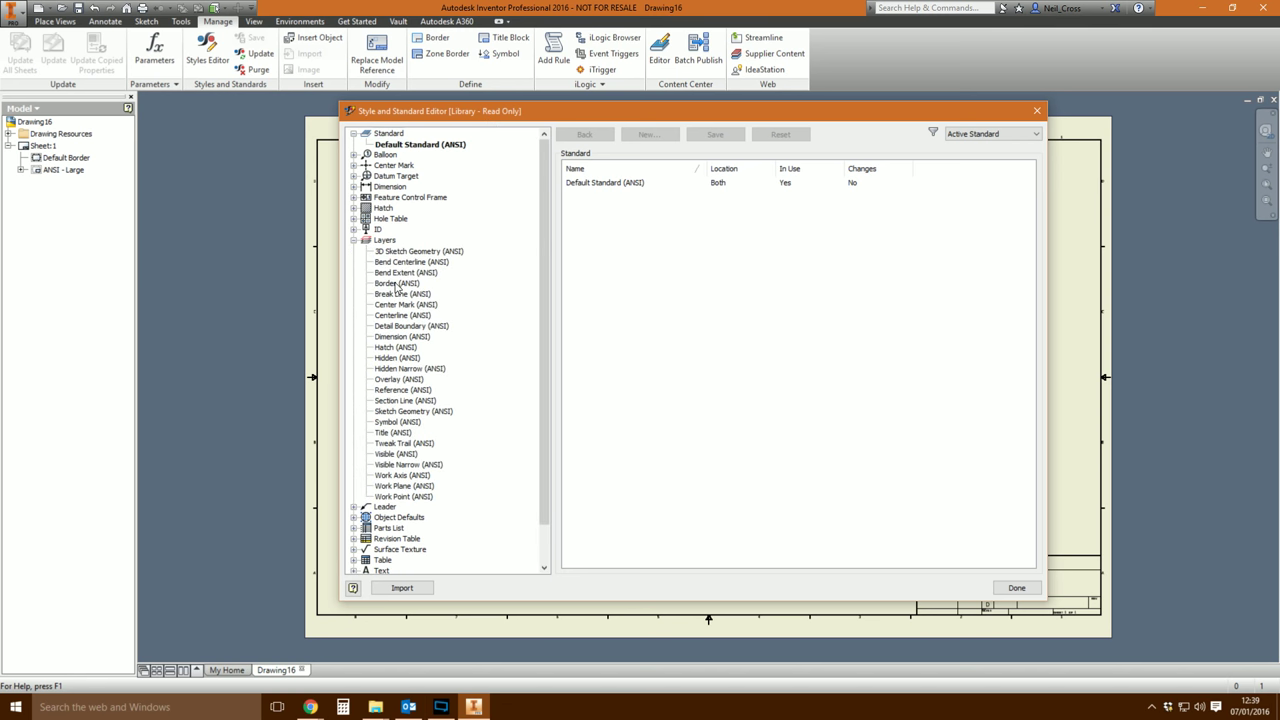
pyautogui.click(833, 411)
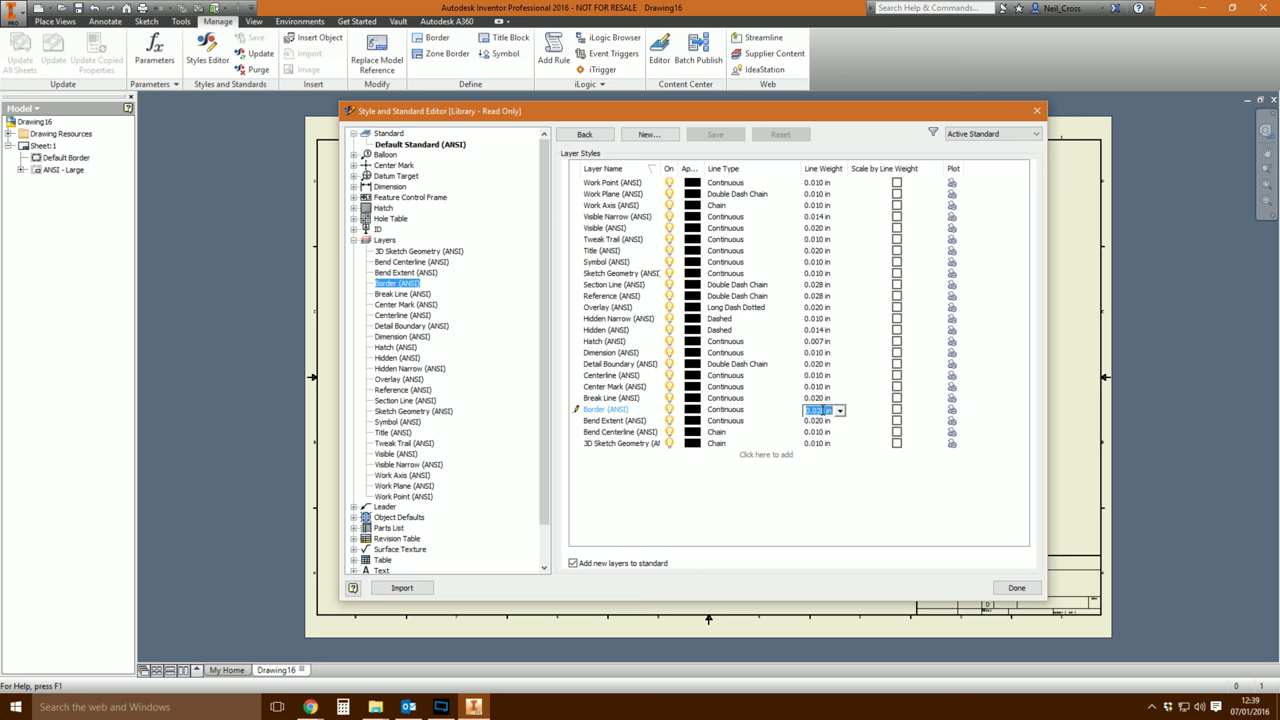
pyautogui.doubleClick(818, 410)
pyautogui.write('004')
pyautogui.press('Return')
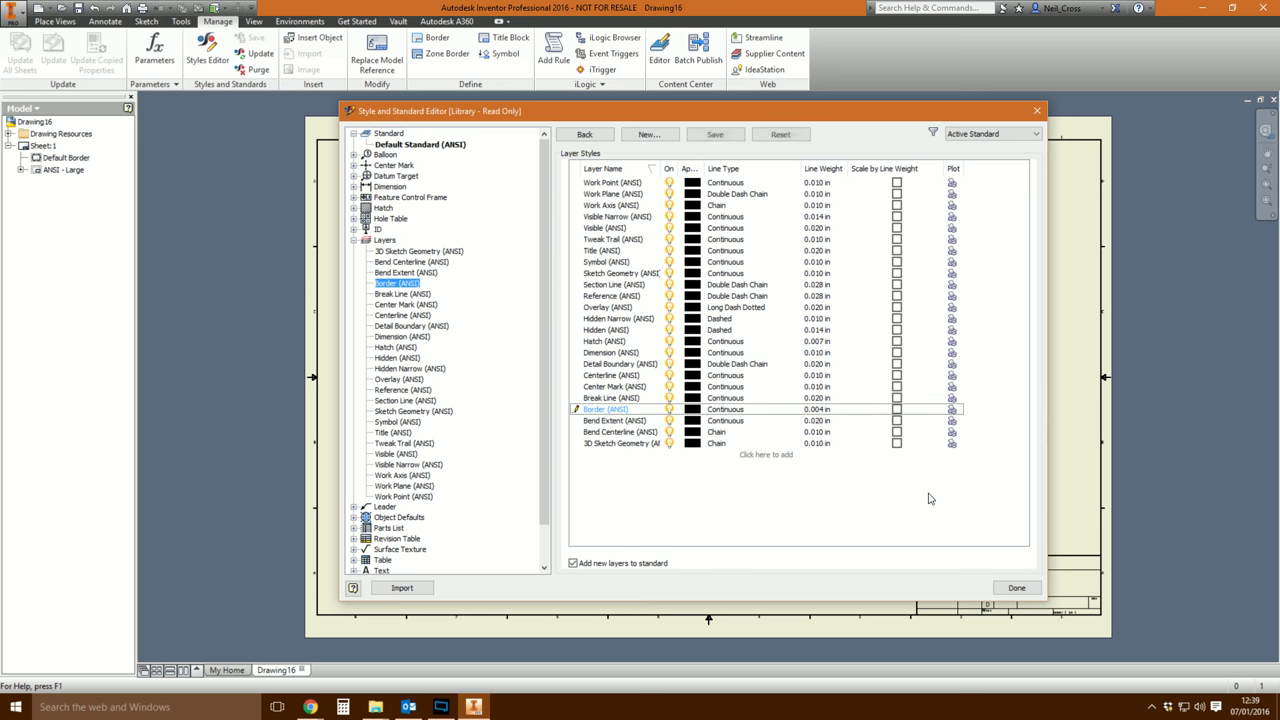
pyautogui.click(715, 134)
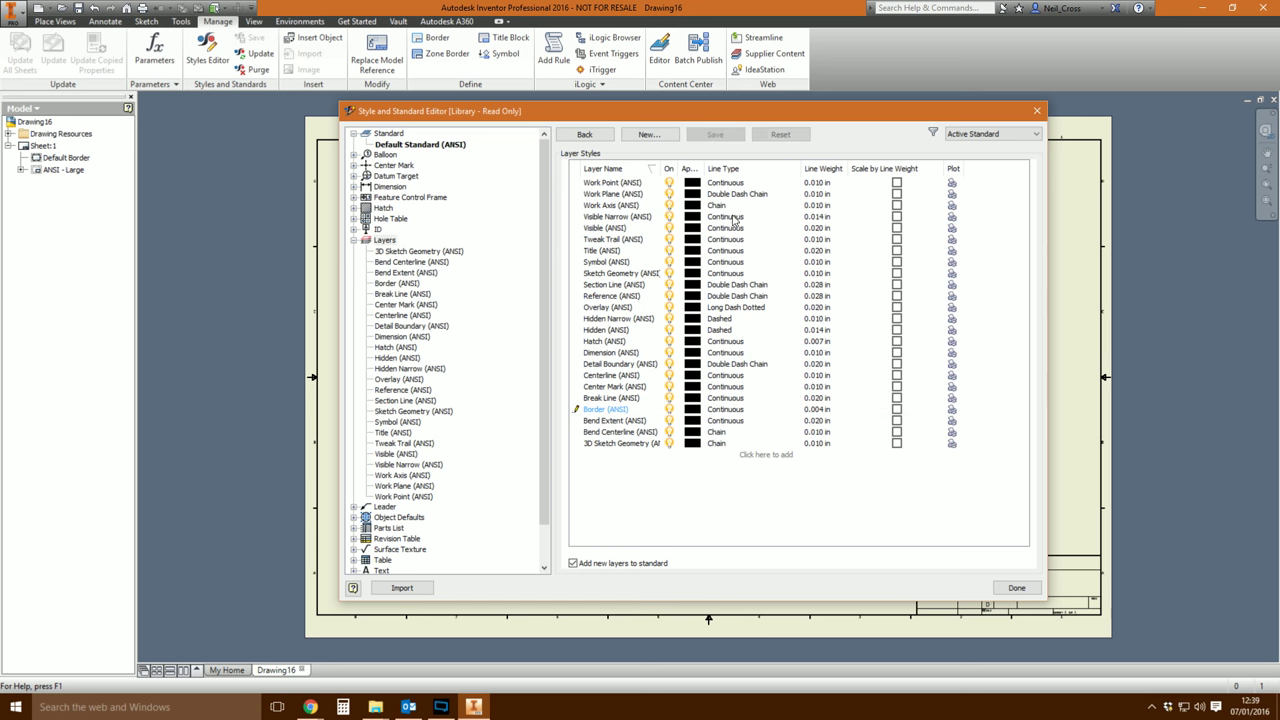
pyautogui.click(1016, 587)
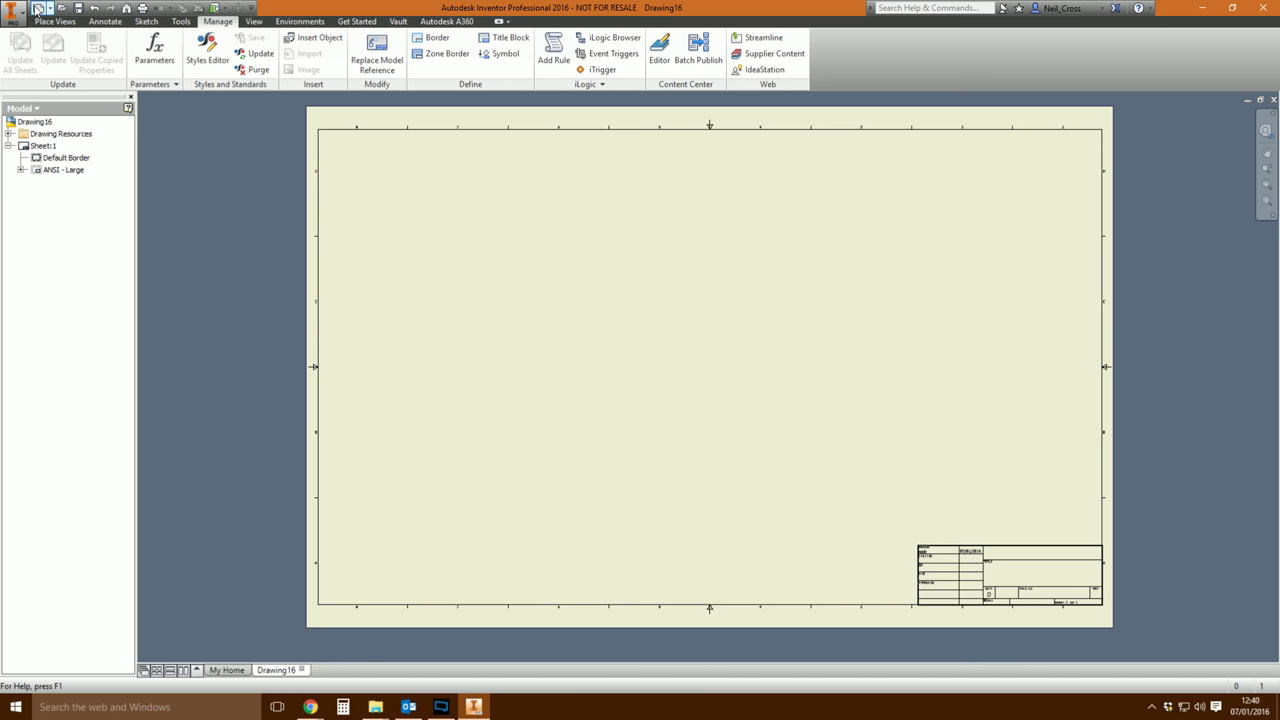
# Save the drawing in the project folder as "This dwg has a think border layer".
pyautogui.click(78, 7)
pyautogui.write('This dwg ')
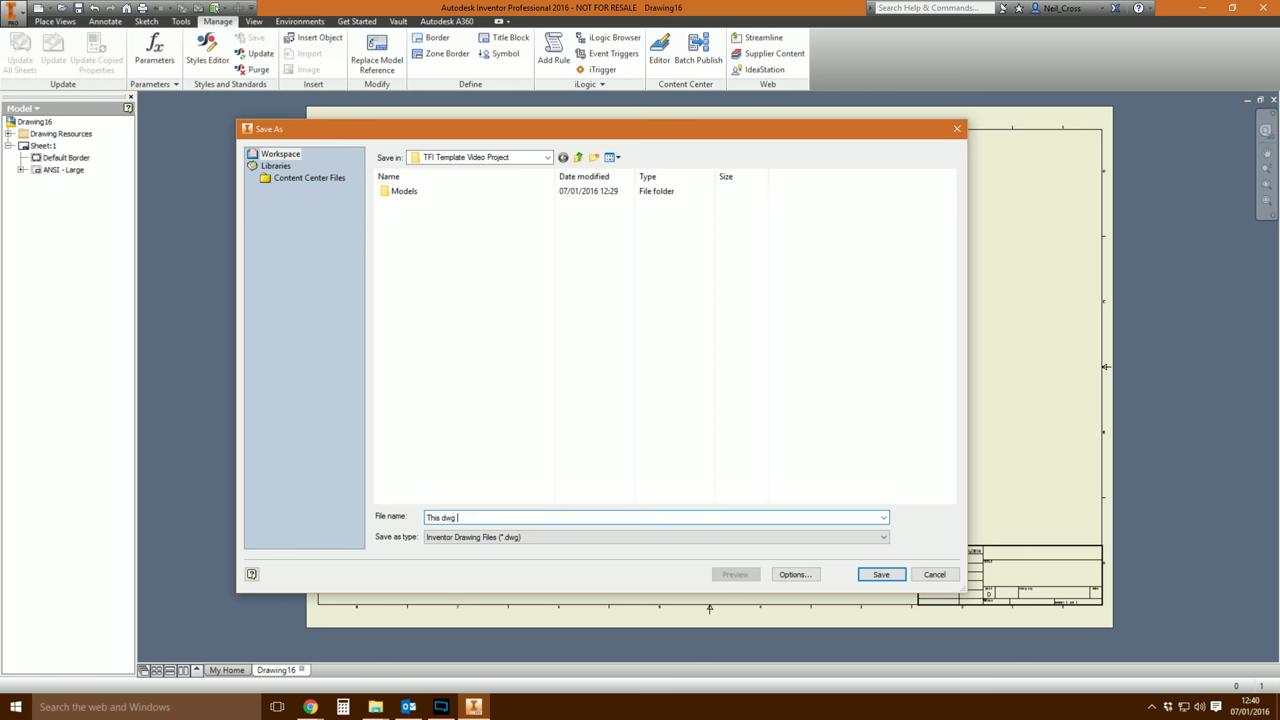
pyautogui.write('has a think border layer')
pyautogui.click(881, 574)
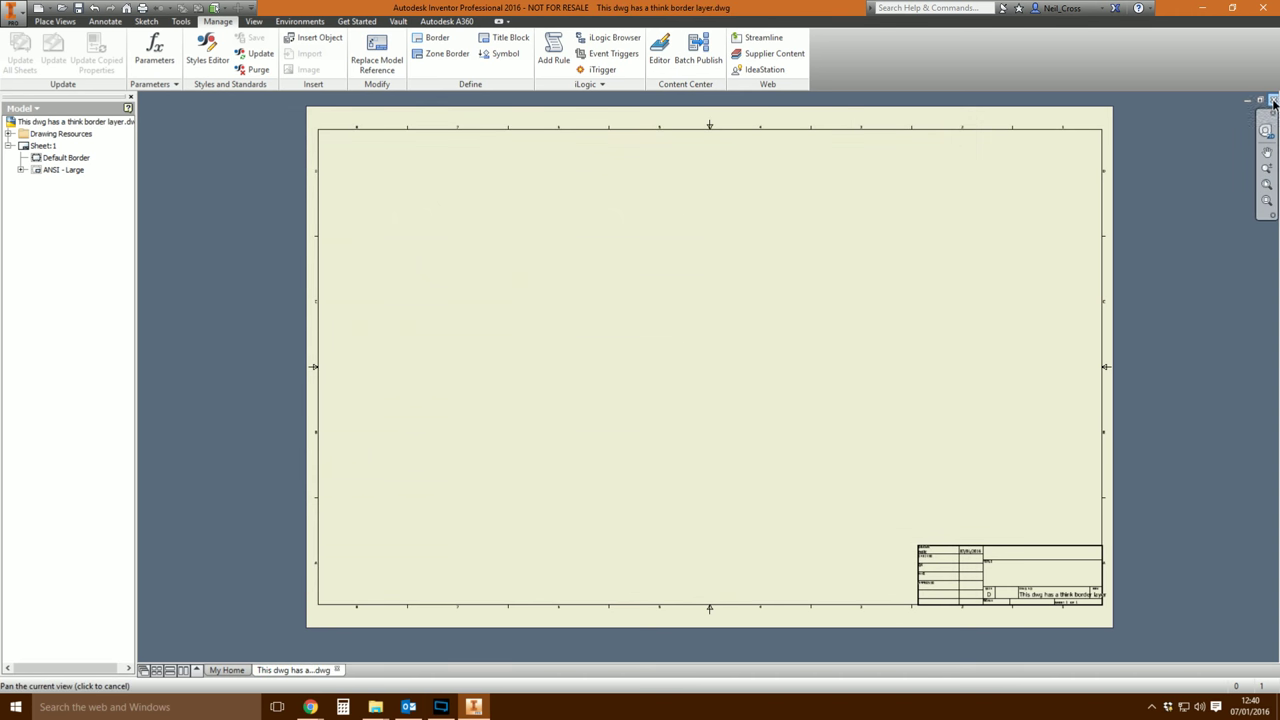
# Close the saved drawing and reopen "This dwg has a think border layer.dwg" to check its border.
pyautogui.click(1273, 100)
pyautogui.click(44, 55)
pyautogui.doubleClick(415, 206)
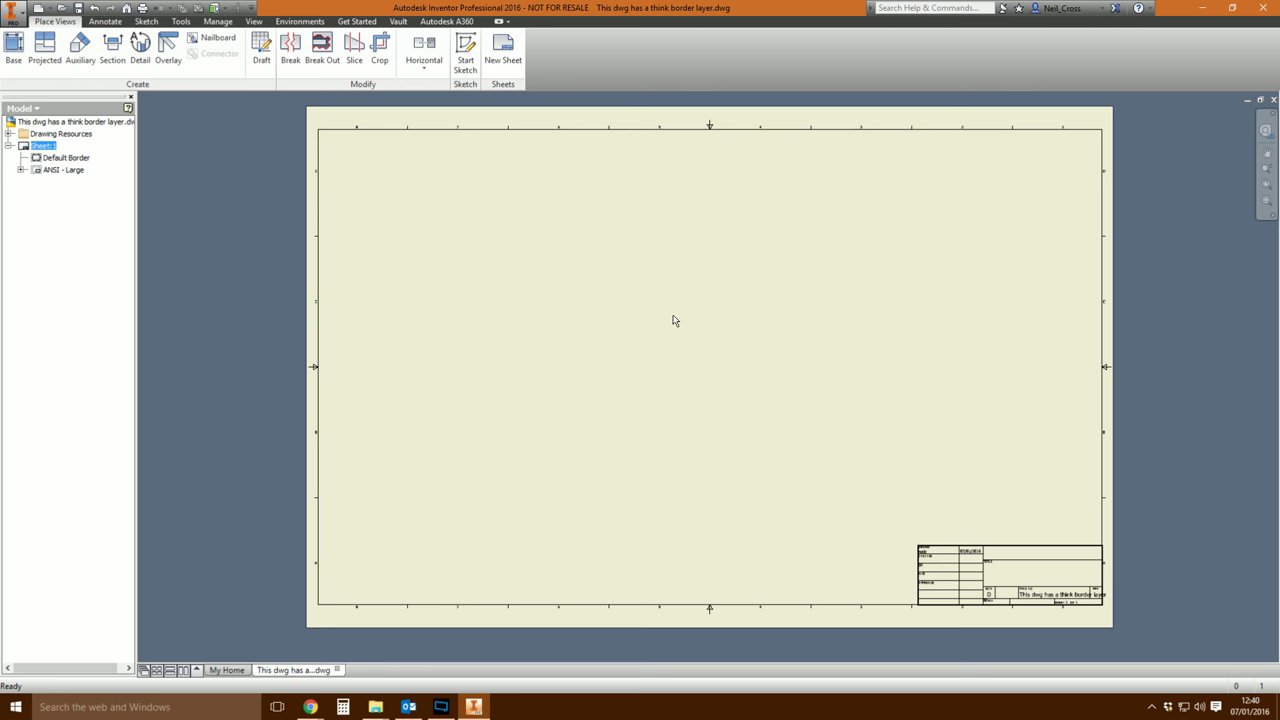
pyautogui.click(673, 320)
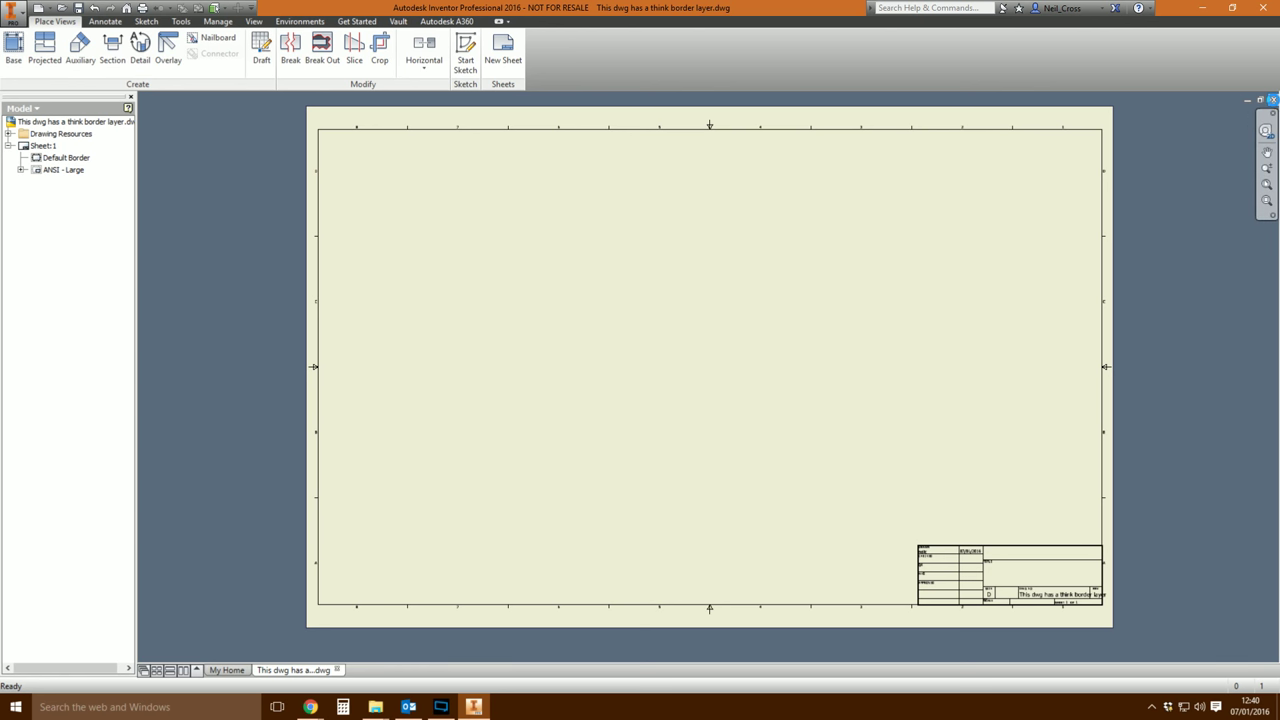
# Close the reopened drawing and create another new drawing from the standard.dwg template.
pyautogui.click(1273, 101)
pyautogui.click(16, 50)
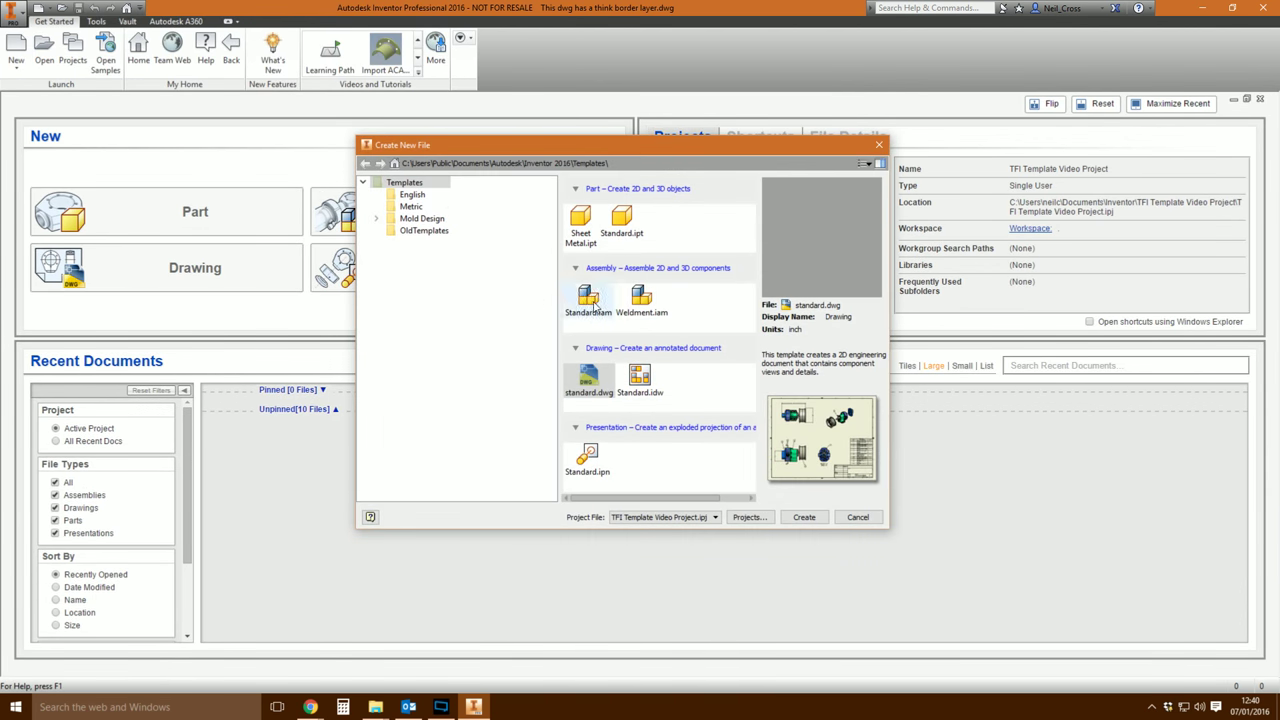
pyautogui.doubleClick(594, 372)
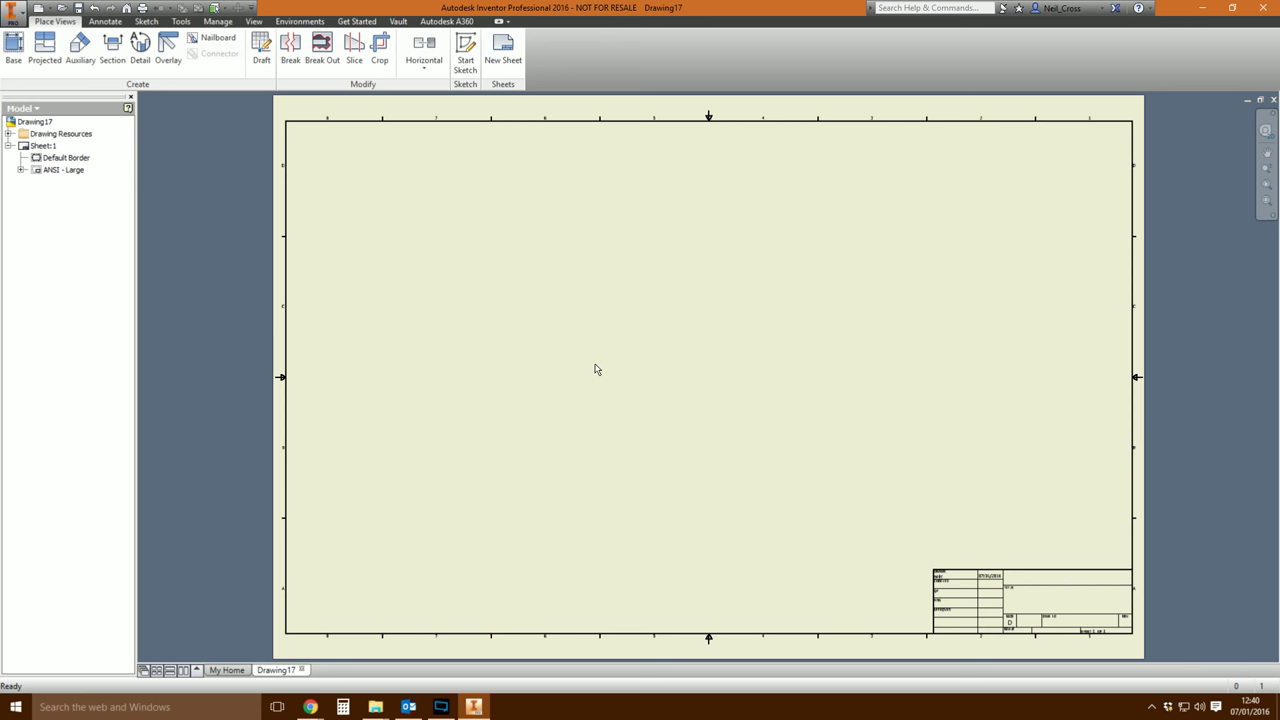
# Check the Border (ANSI) layer's line weight in the new drawing's Style and Standard Editor.
pyautogui.click(218, 21)
pyautogui.click(207, 48)
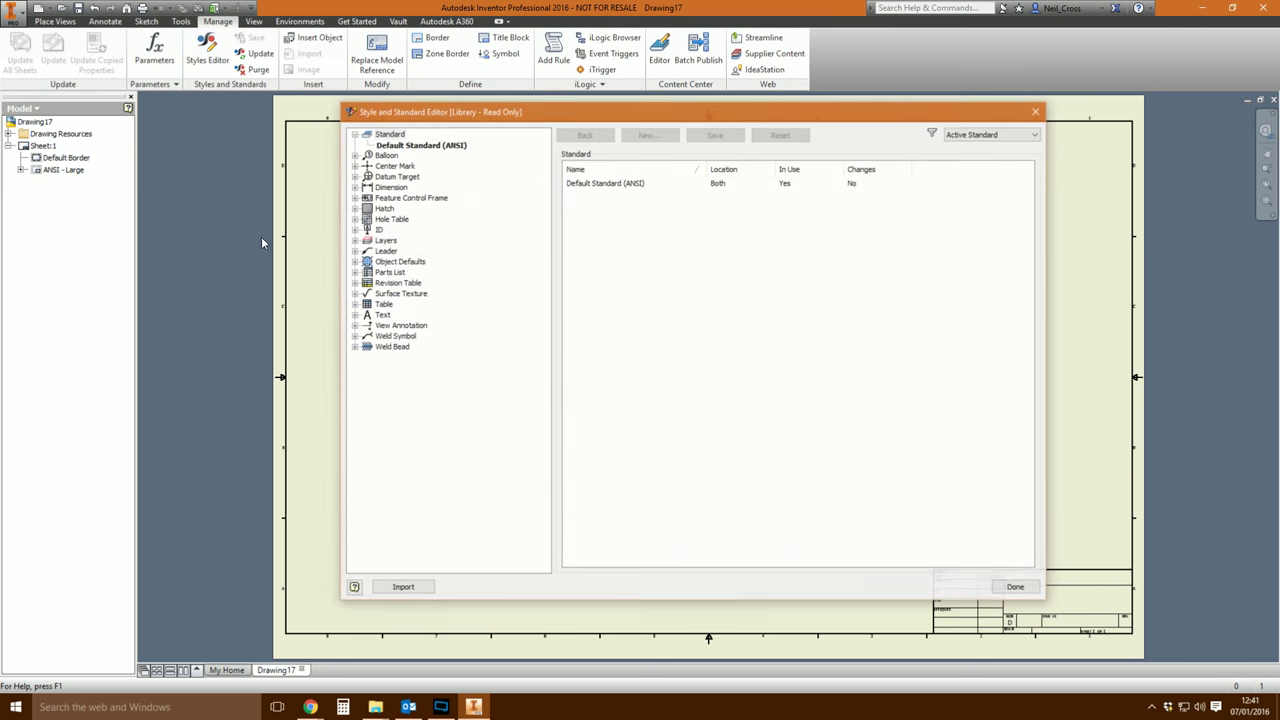
pyautogui.click(355, 240)
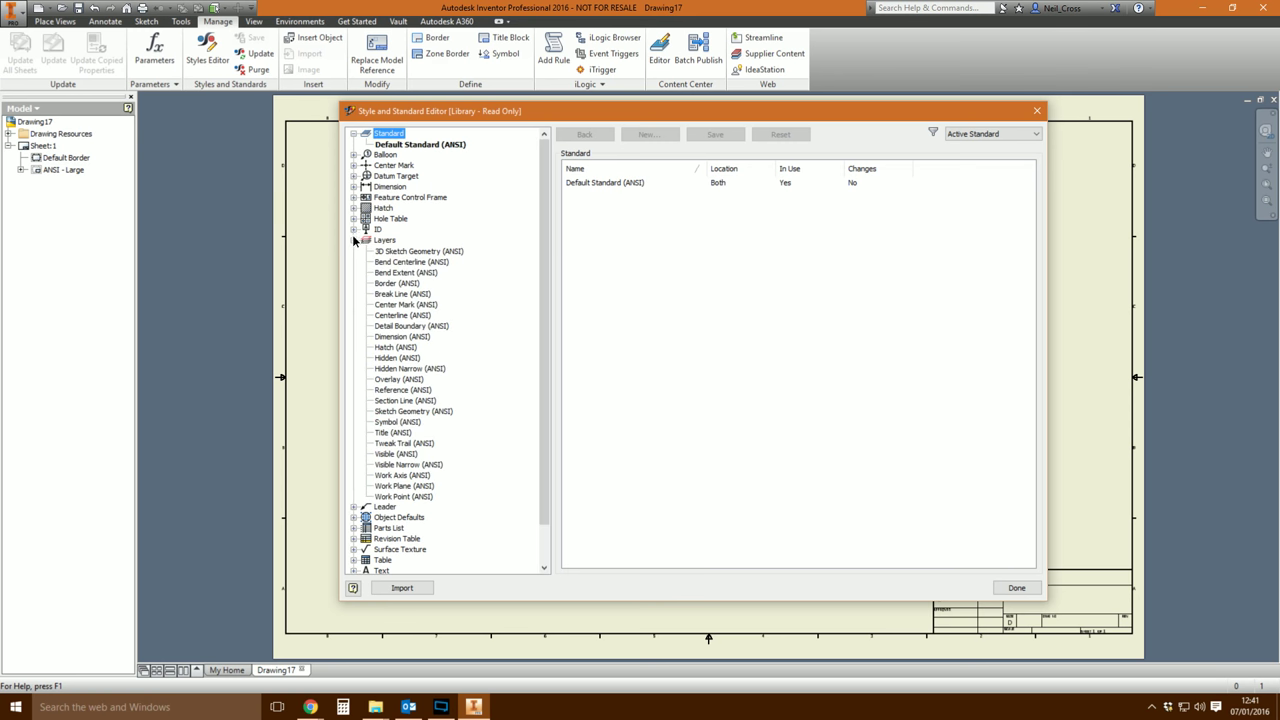
pyautogui.click(385, 284)
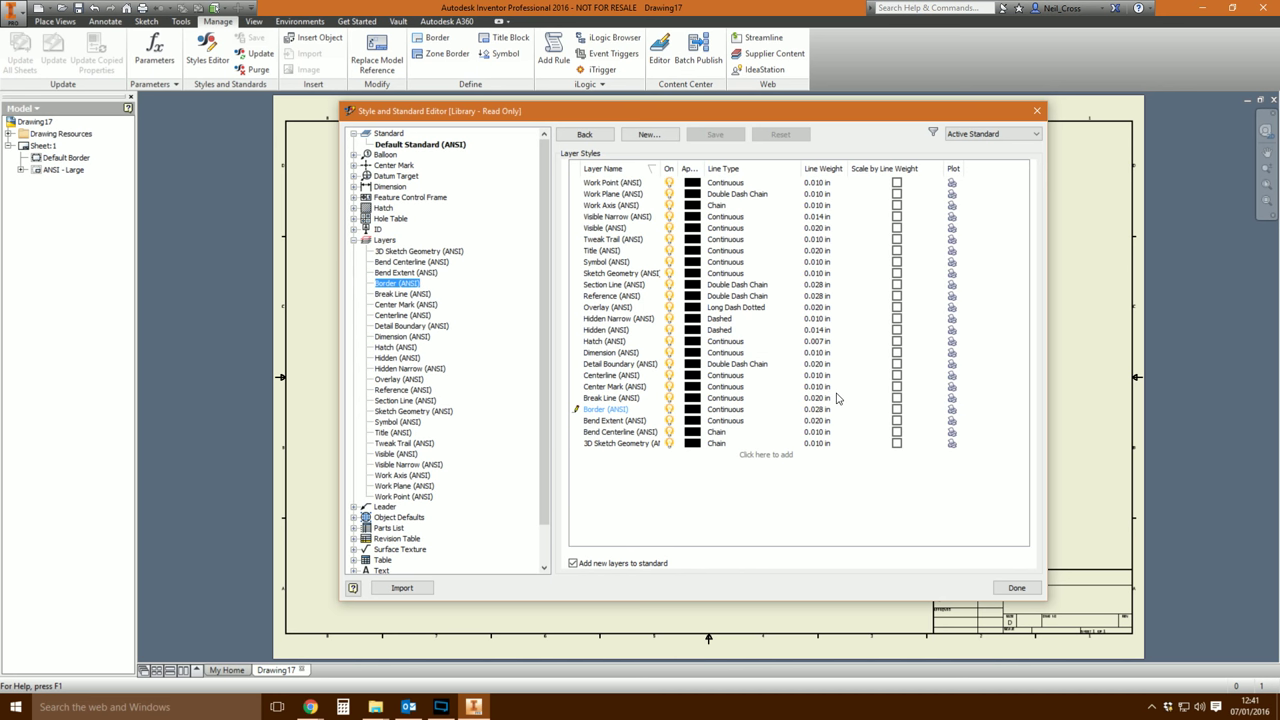
pyautogui.click(1037, 111)
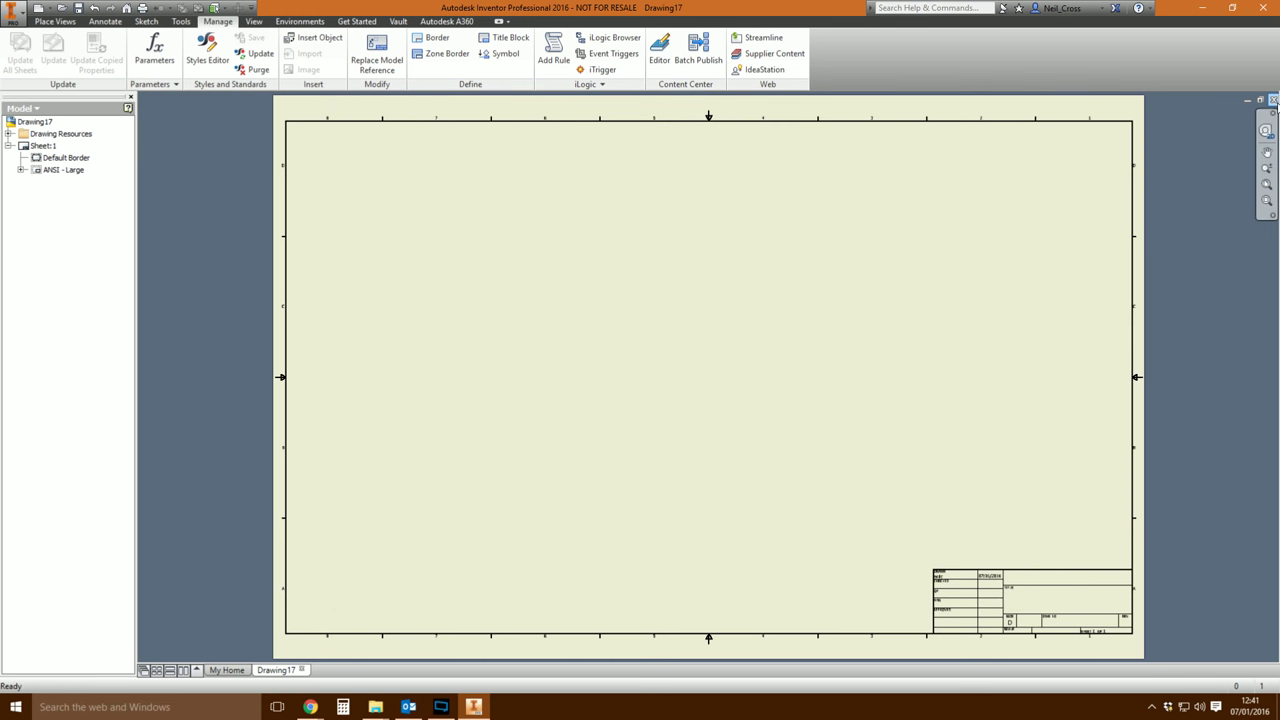
# Close the new drawing and open "This dwg has a think border layer.dwg" again.
pyautogui.click(1273, 103)
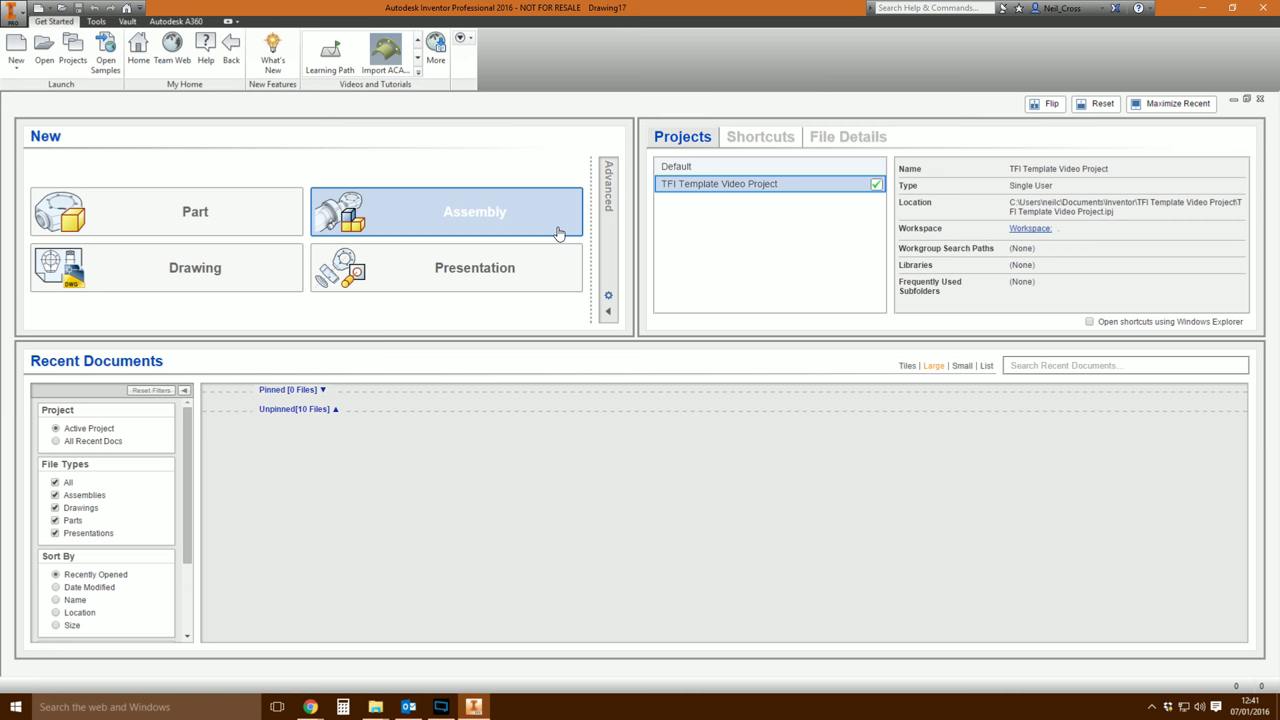
pyautogui.click(42, 45)
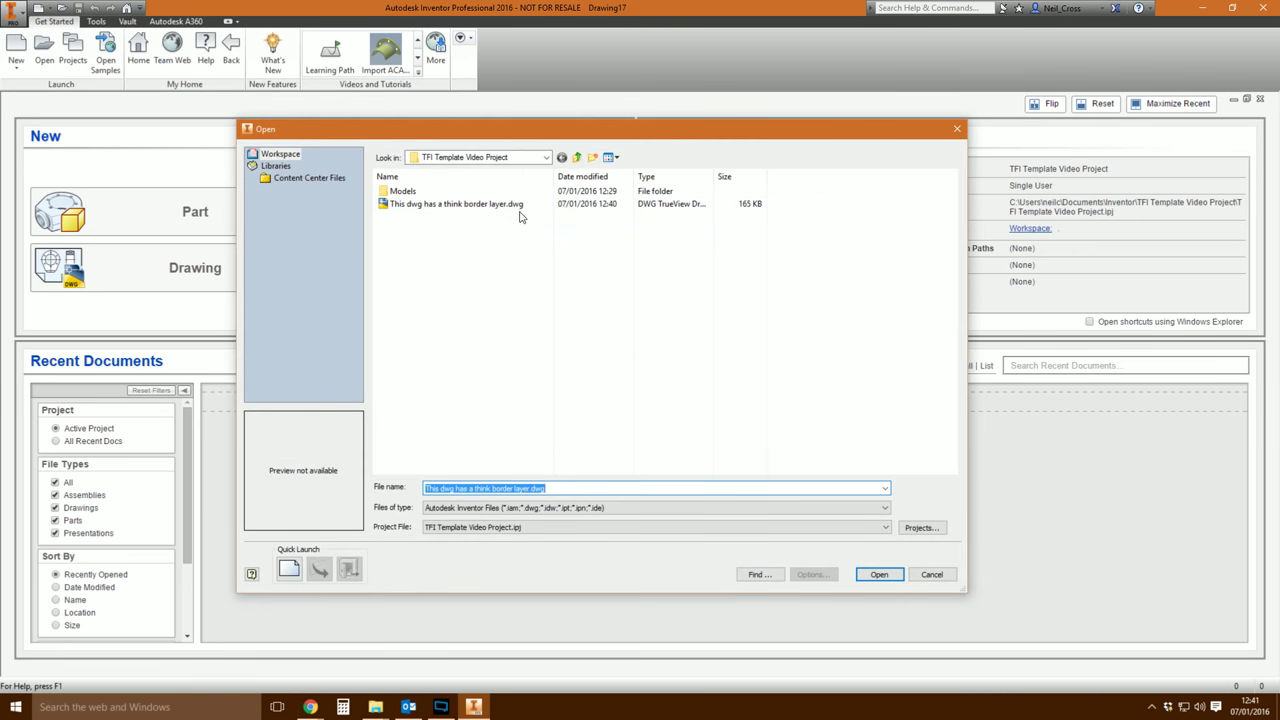
pyautogui.doubleClick(525, 209)
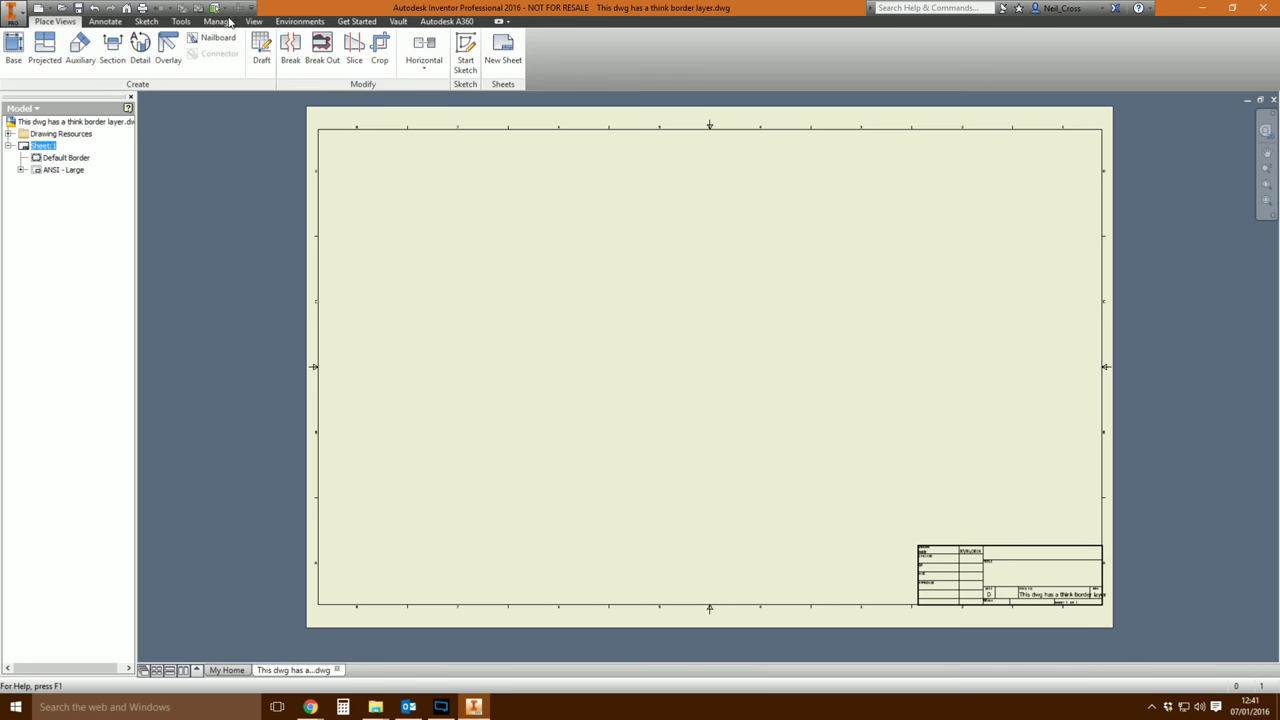
# Examine the saved drawing's Border (ANSI) line weight and list its dimension styles in the Style and Standard Editor.
pyautogui.click(226, 21)
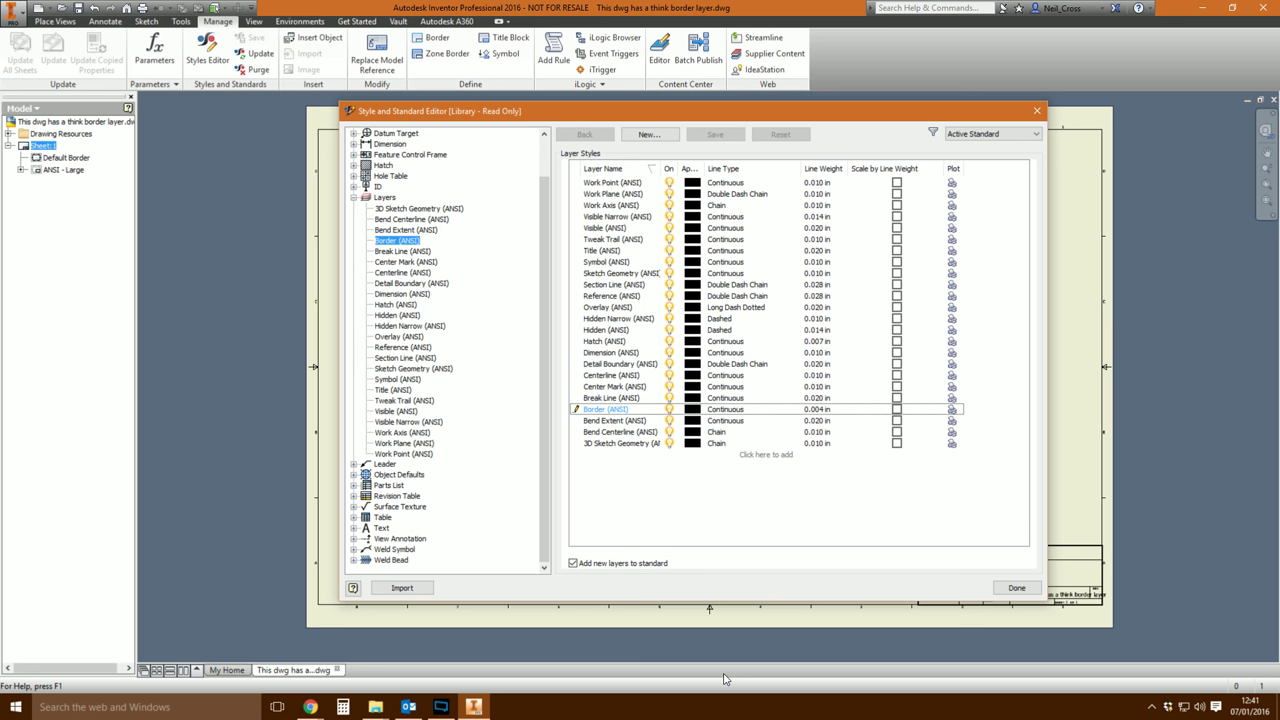
pyautogui.click(353, 144)
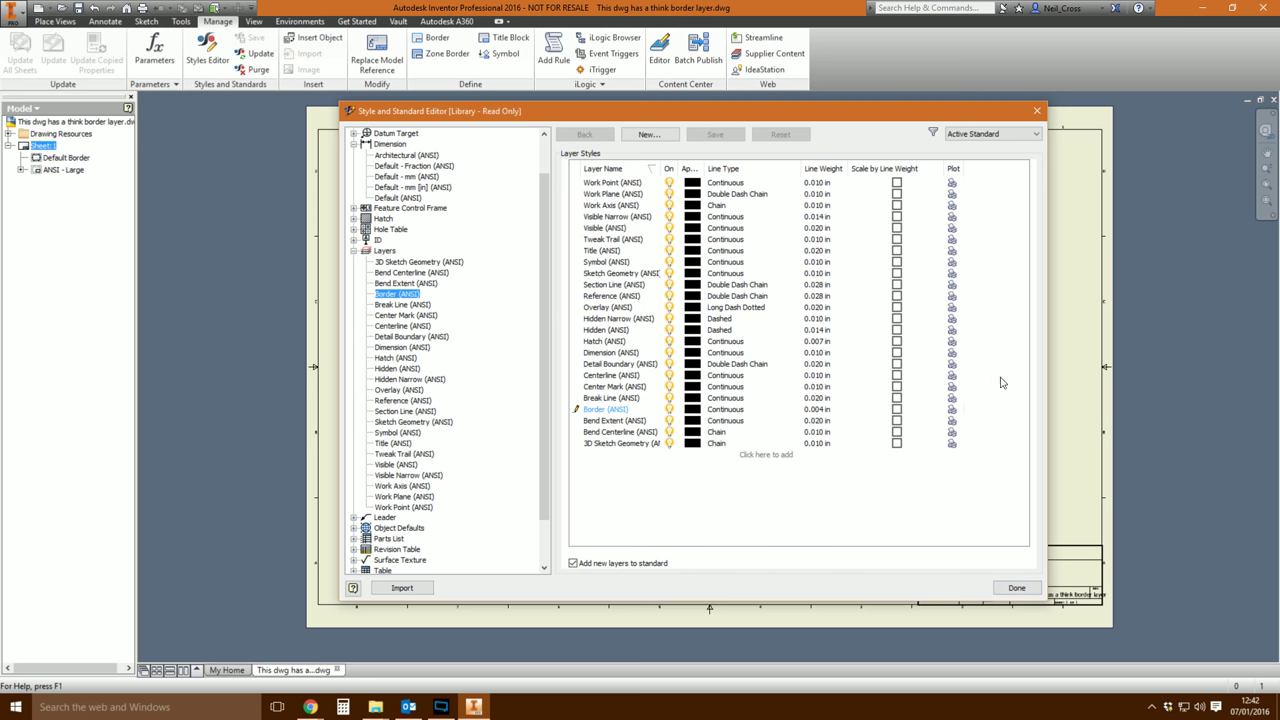
pyautogui.click(1037, 111)
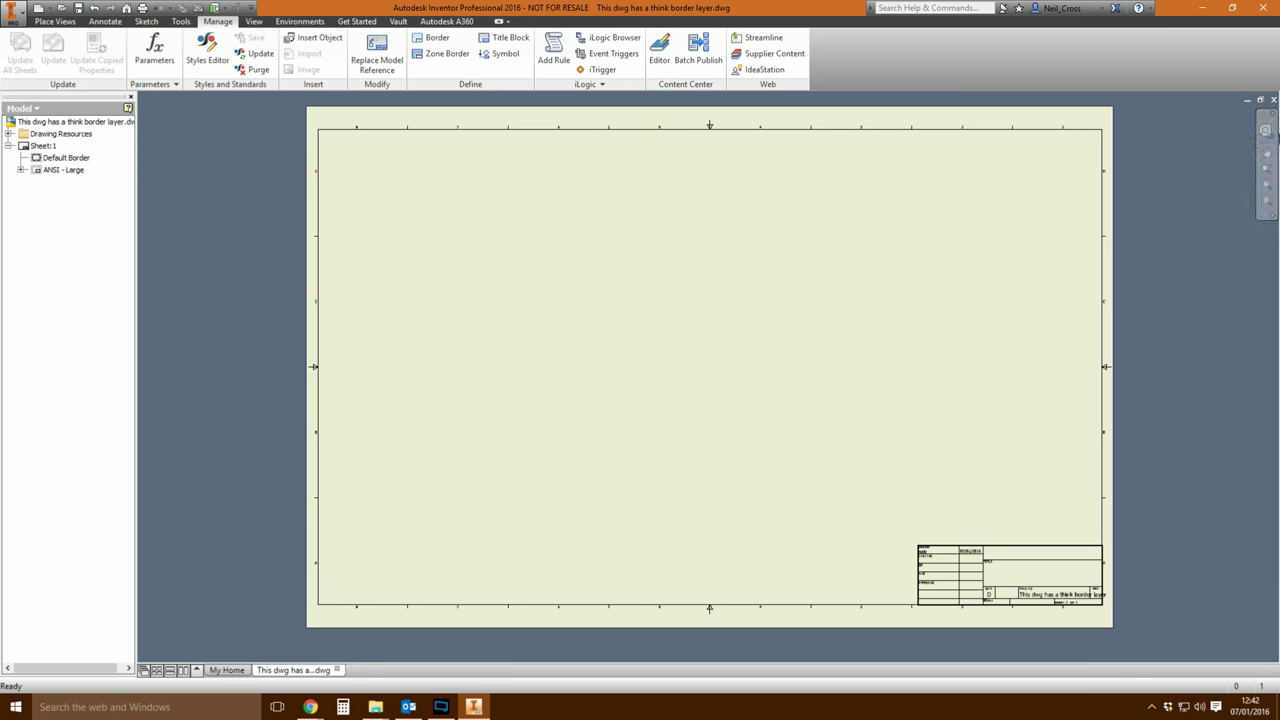
# Close the drawing and delete "This dwg has a think border layer.dwg" from the project folder.
pyautogui.click(1273, 100)
pyautogui.click(44, 50)
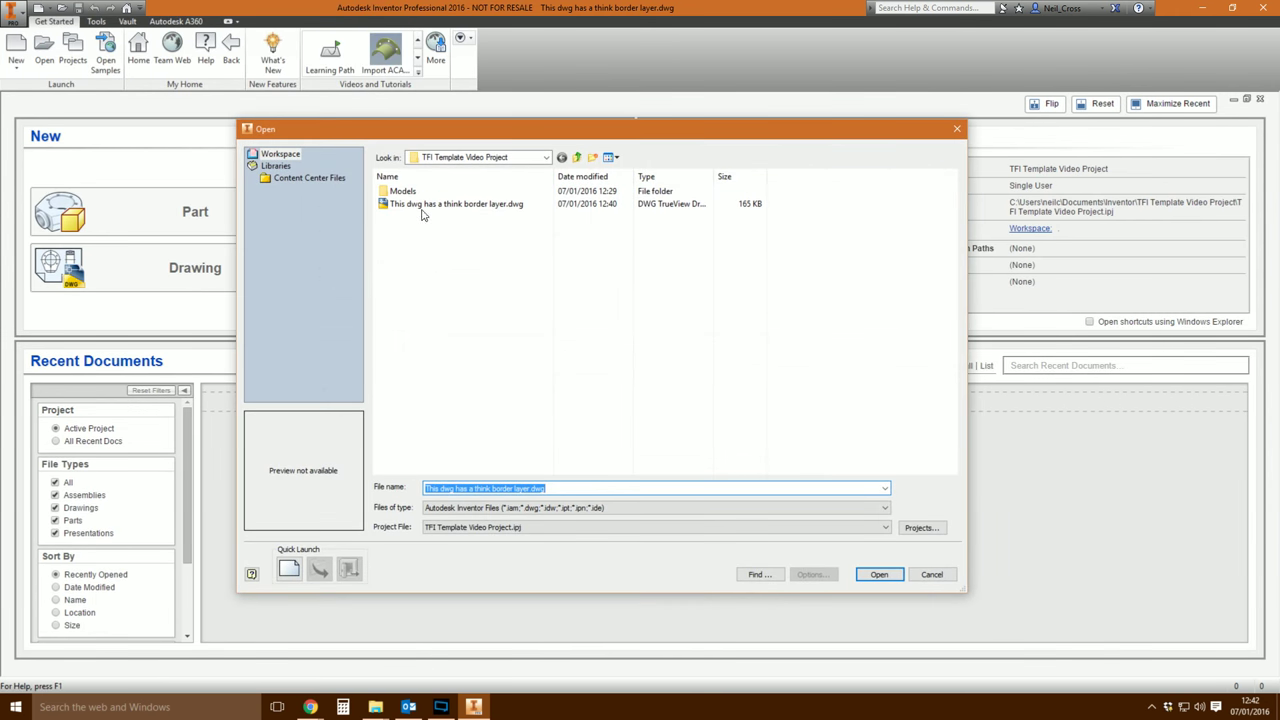
pyautogui.click(434, 204)
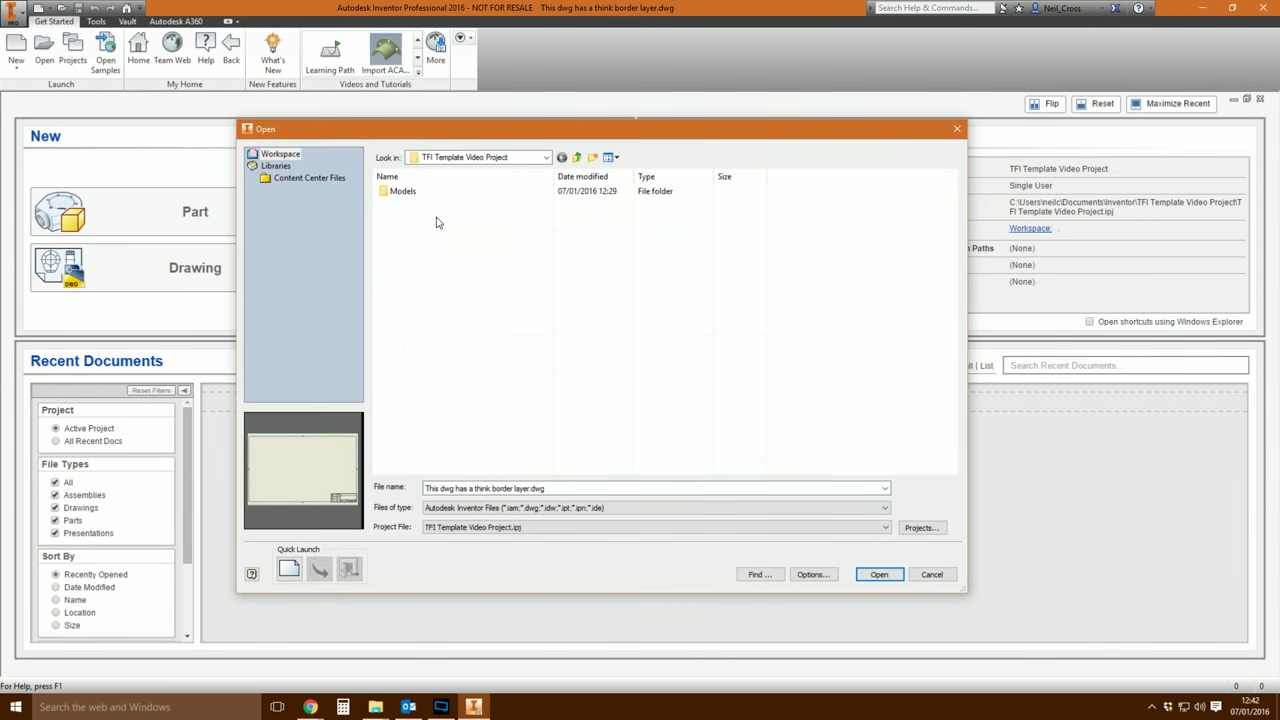
# Dismiss the Open dialog and expand the folder options of TFI Template Video Project in the project settings.
pyautogui.click(945, 574)
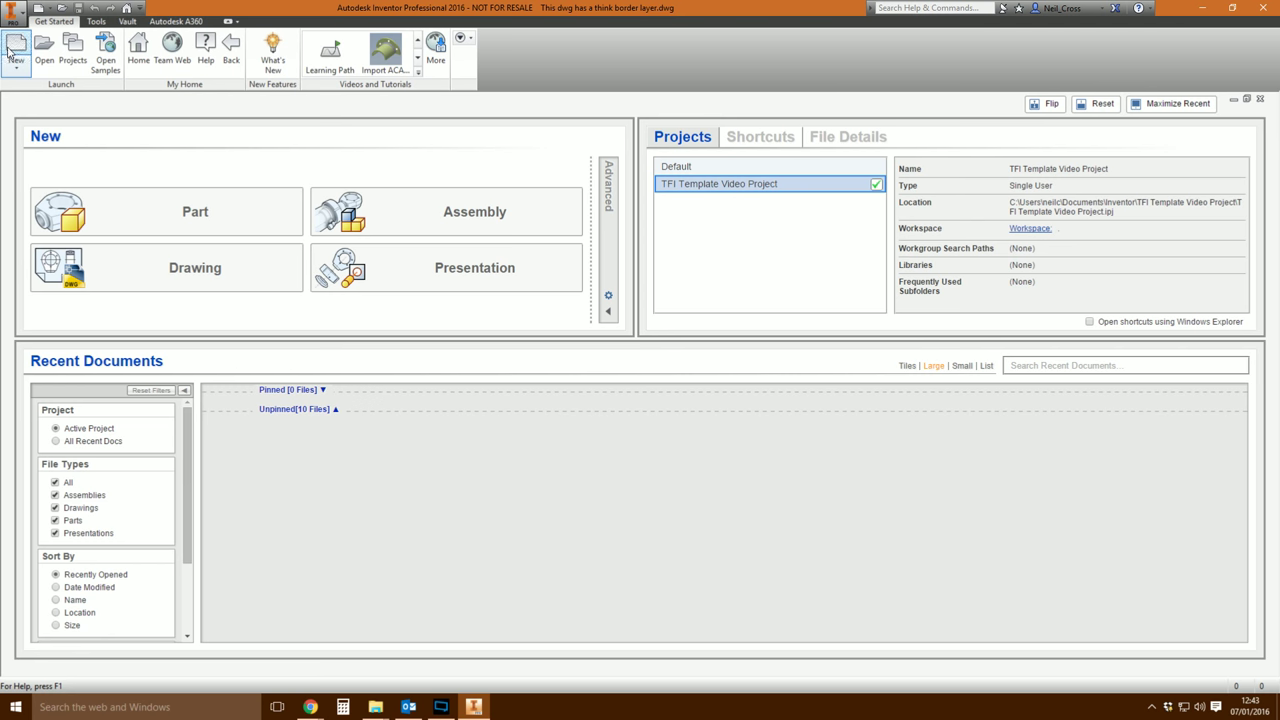
pyautogui.click(72, 50)
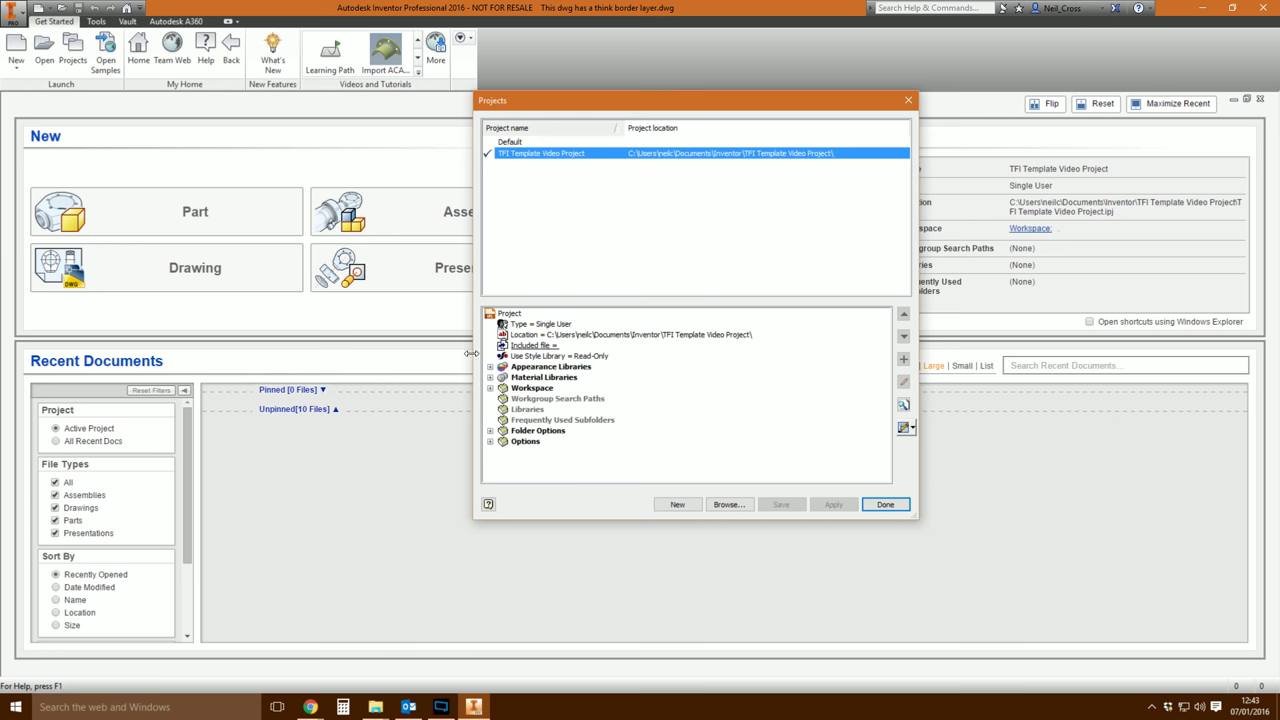
pyautogui.click(490, 431)
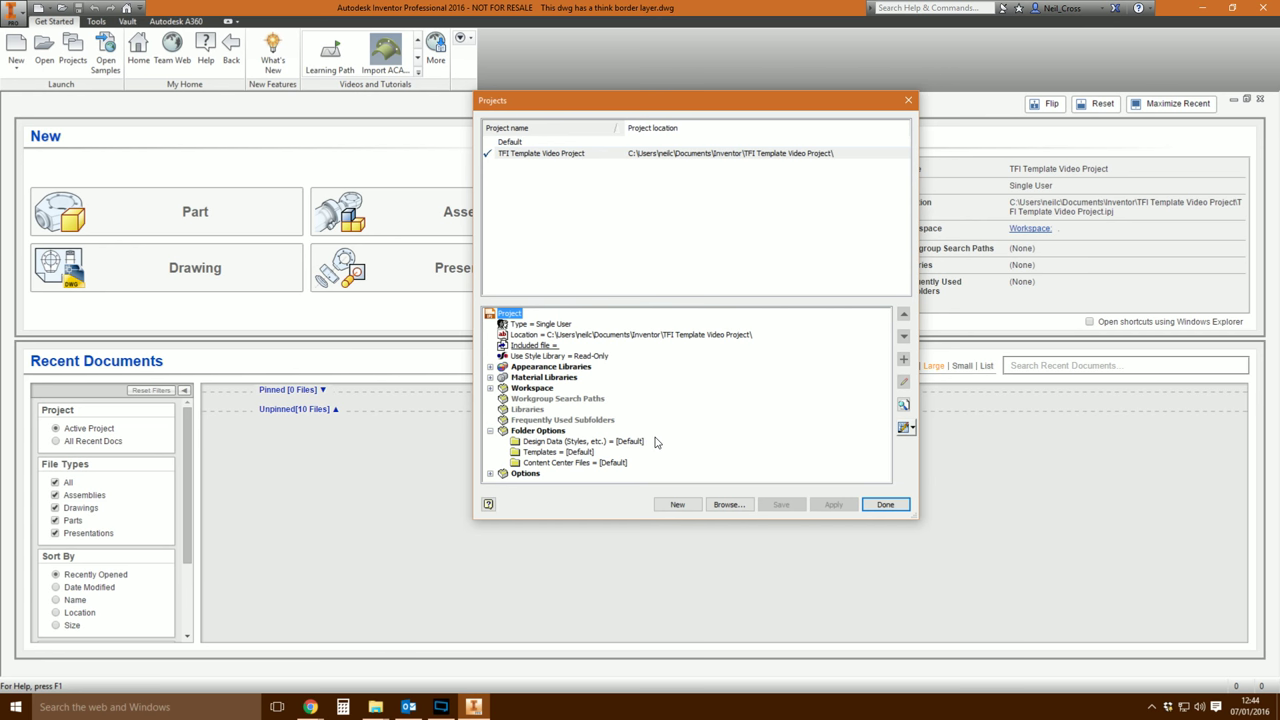
pyautogui.moveTo(617, 446)
# Switch to File Explorer and open the Inventor 2016 folder under C:\Users\Public\Public Documents\Autodesk.
pyautogui.moveTo(375, 707)
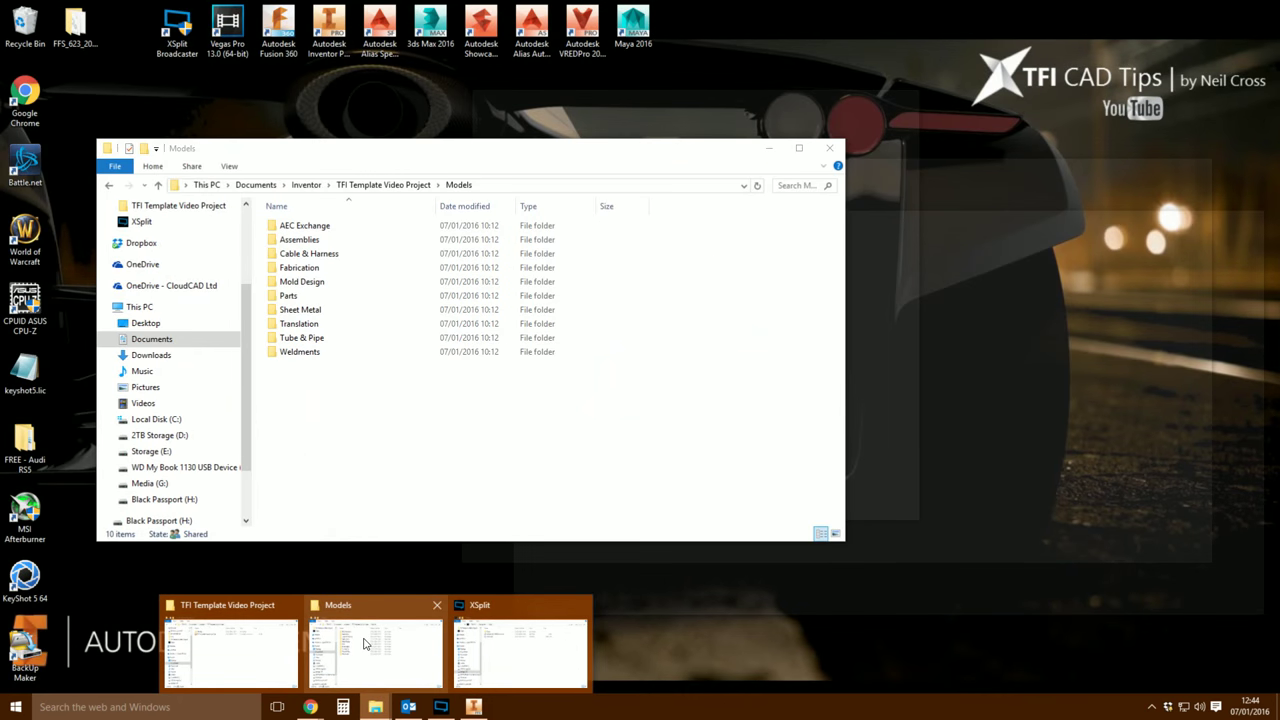
pyautogui.click(365, 643)
pyautogui.click(150, 420)
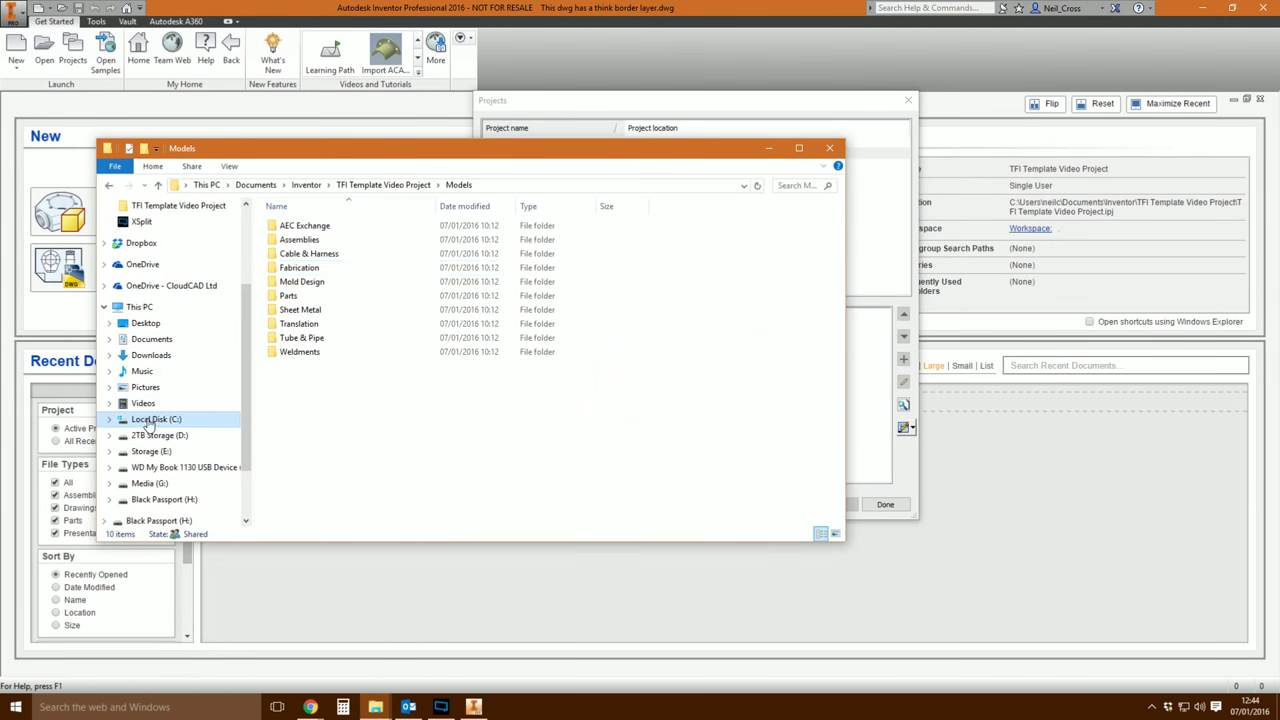
pyautogui.doubleClick(314, 324)
pyautogui.doubleClick(296, 268)
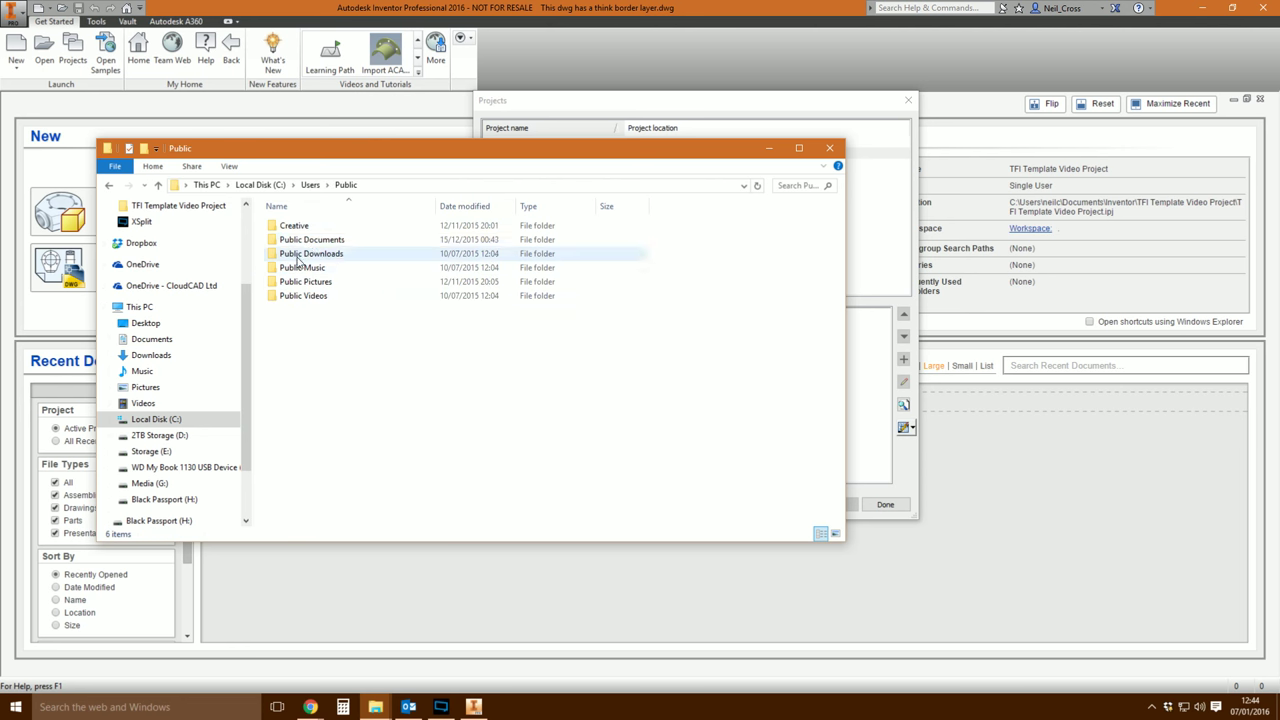
pyautogui.doubleClick(300, 243)
pyautogui.click(306, 228)
pyautogui.doubleClick(306, 228)
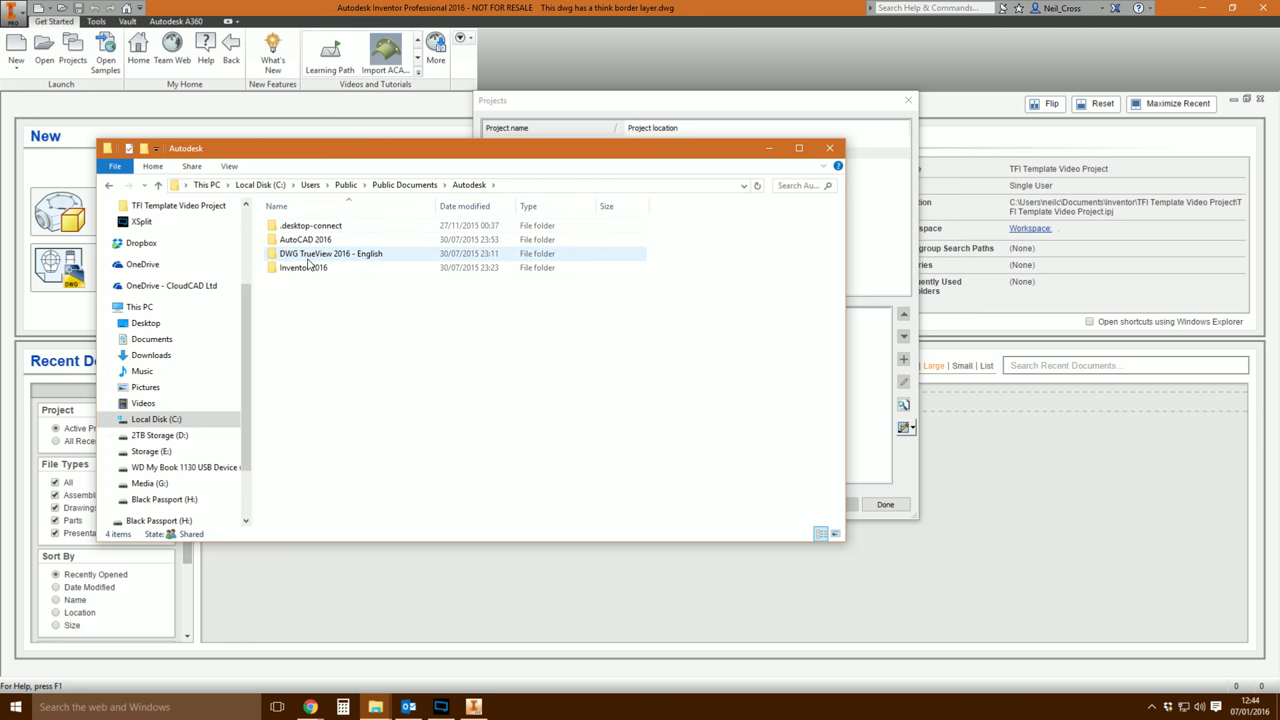
pyautogui.doubleClick(300, 267)
# Look through the style XML files in the Design Data folder and return to the Inventor 2016 folder.
pyautogui.click(304, 270)
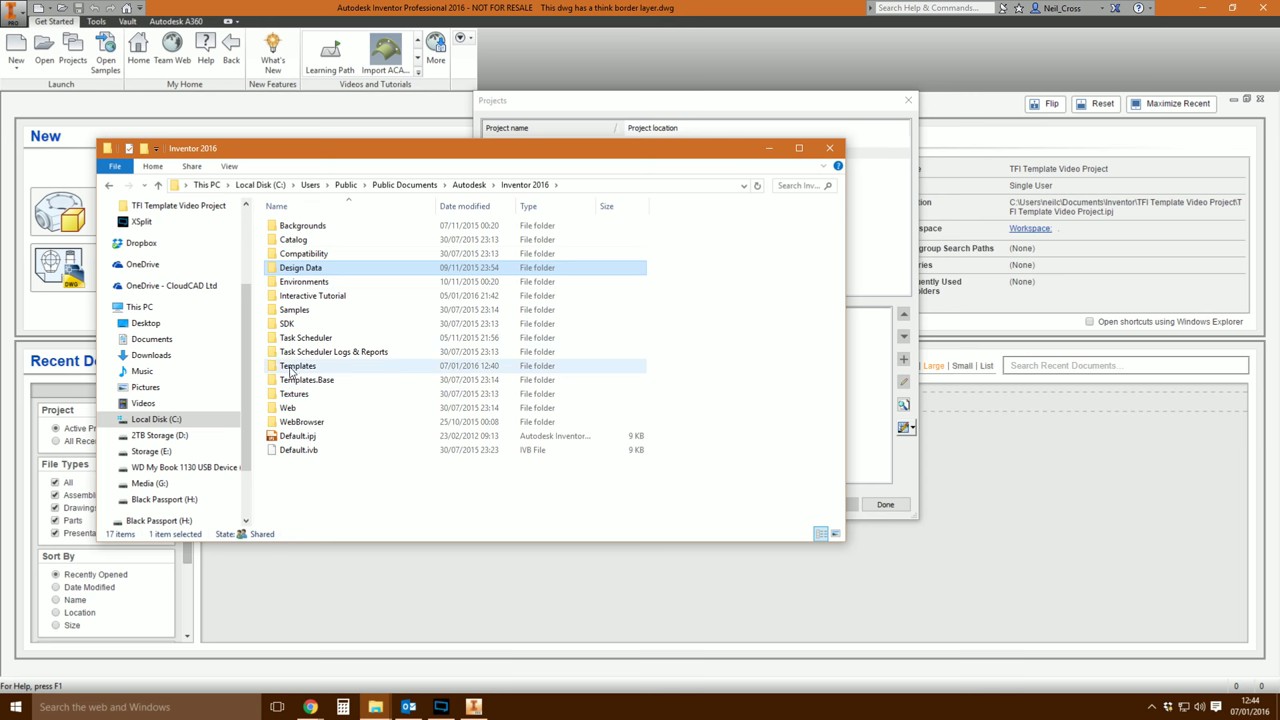
pyautogui.doubleClick(306, 271)
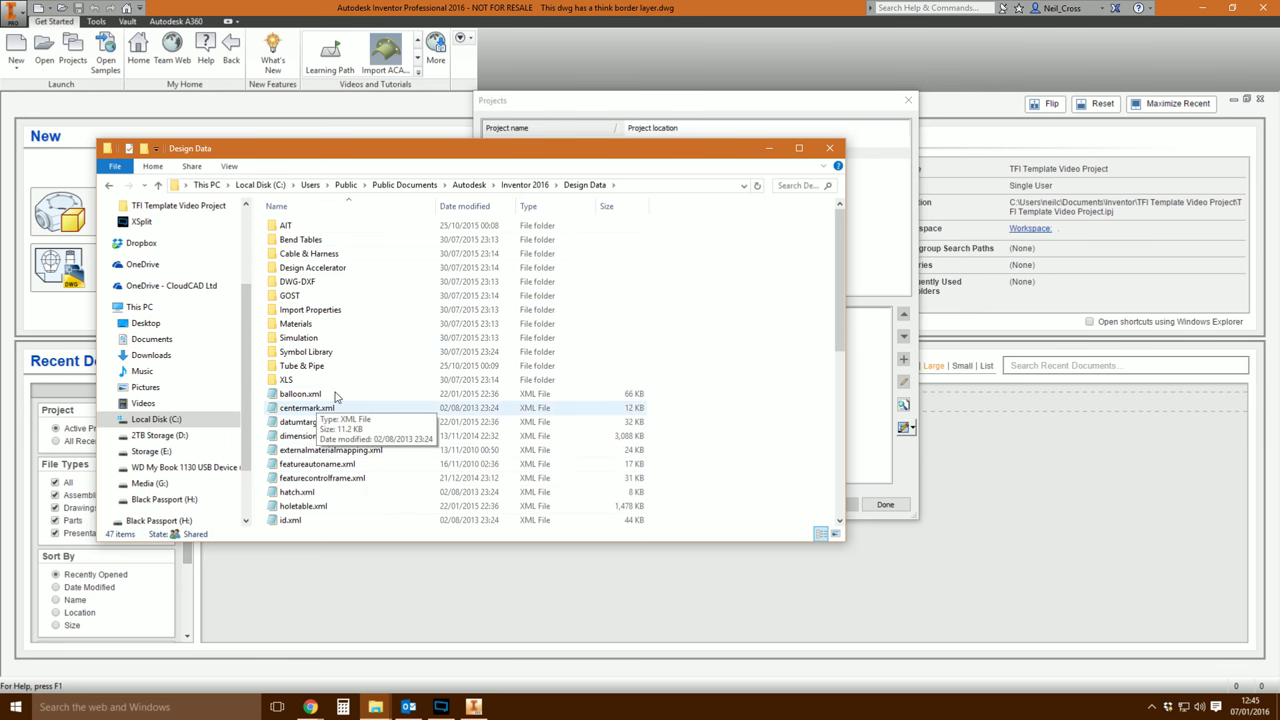
pyautogui.scroll(-3, 305, 440)
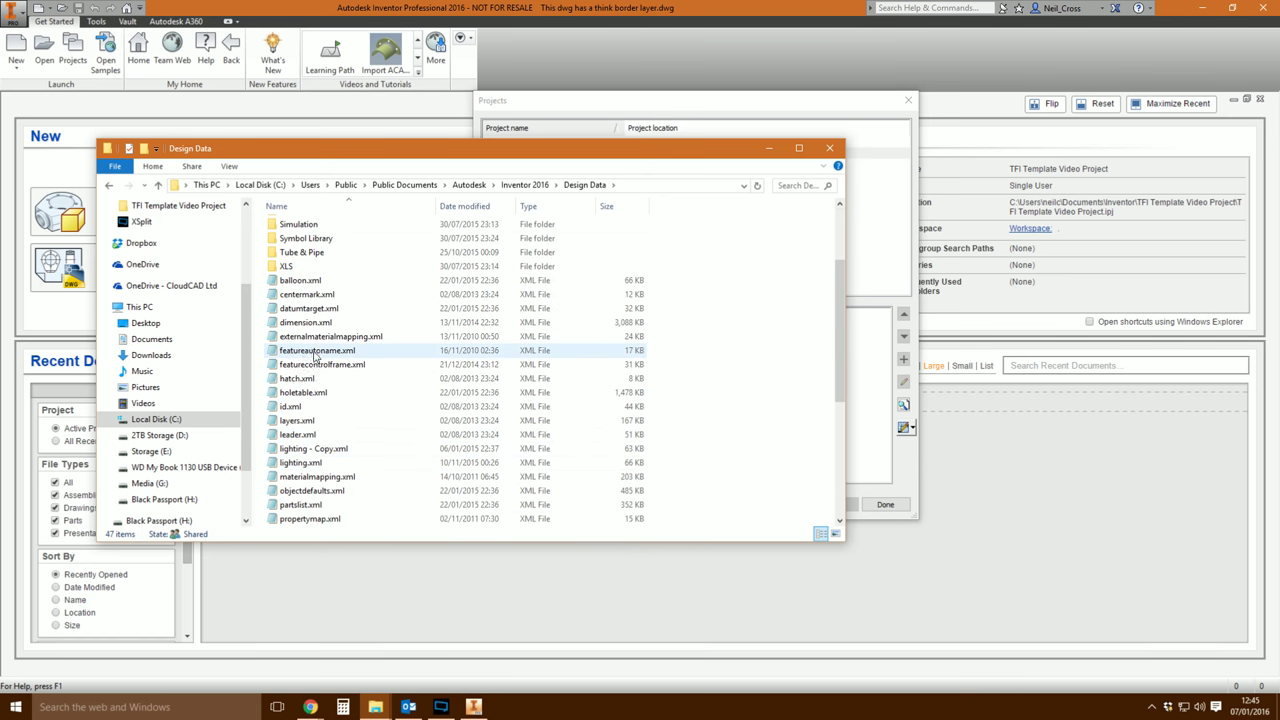
pyautogui.click(540, 190)
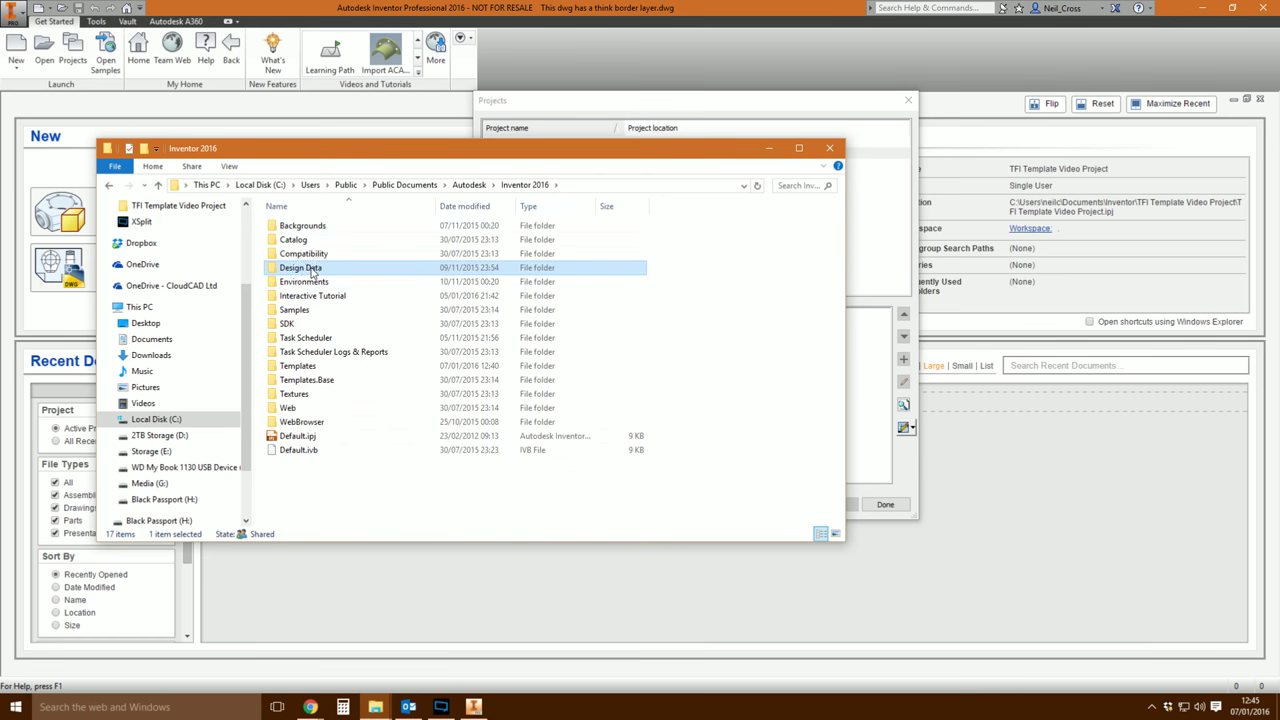
# Copy the Design Data and Templates folders into Documents\Inventor\TFI Template Video Project.
pyautogui.keyDown('ctrl'); pyautogui.click(296, 368); pyautogui.keyUp('ctrl')
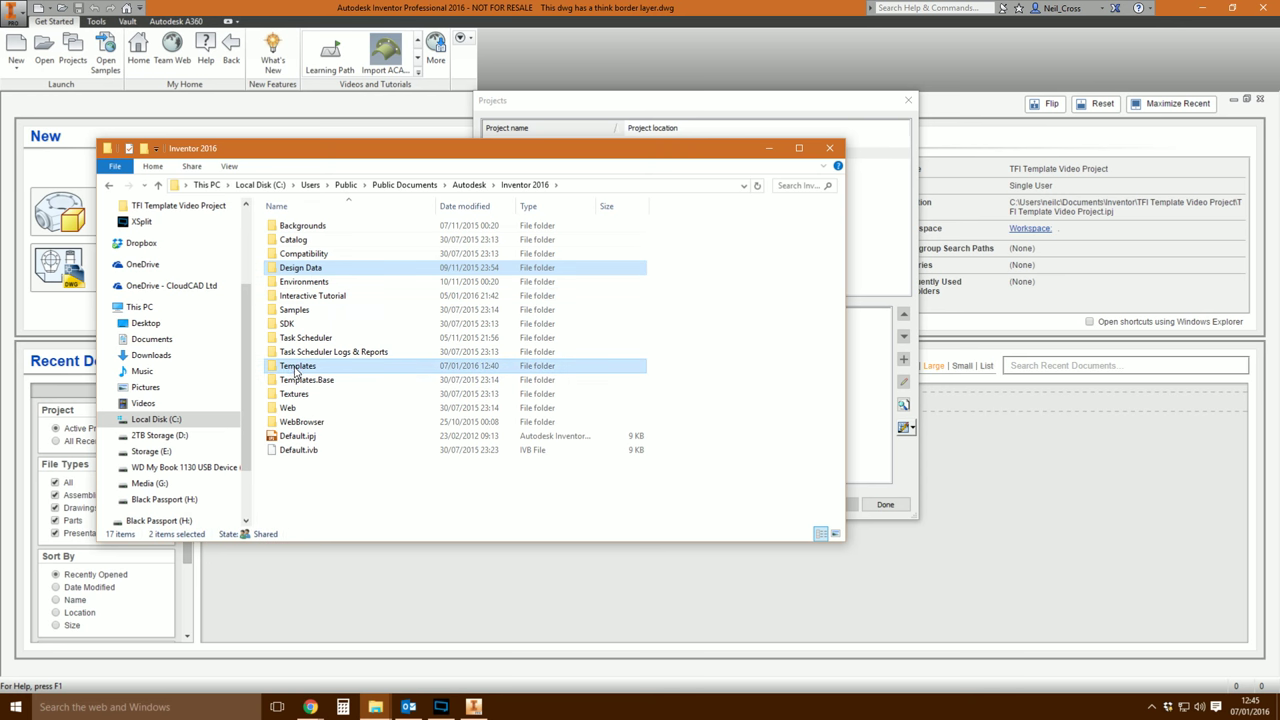
pyautogui.rightClick(296, 368)
pyautogui.click(330, 604)
pyautogui.click(162, 342)
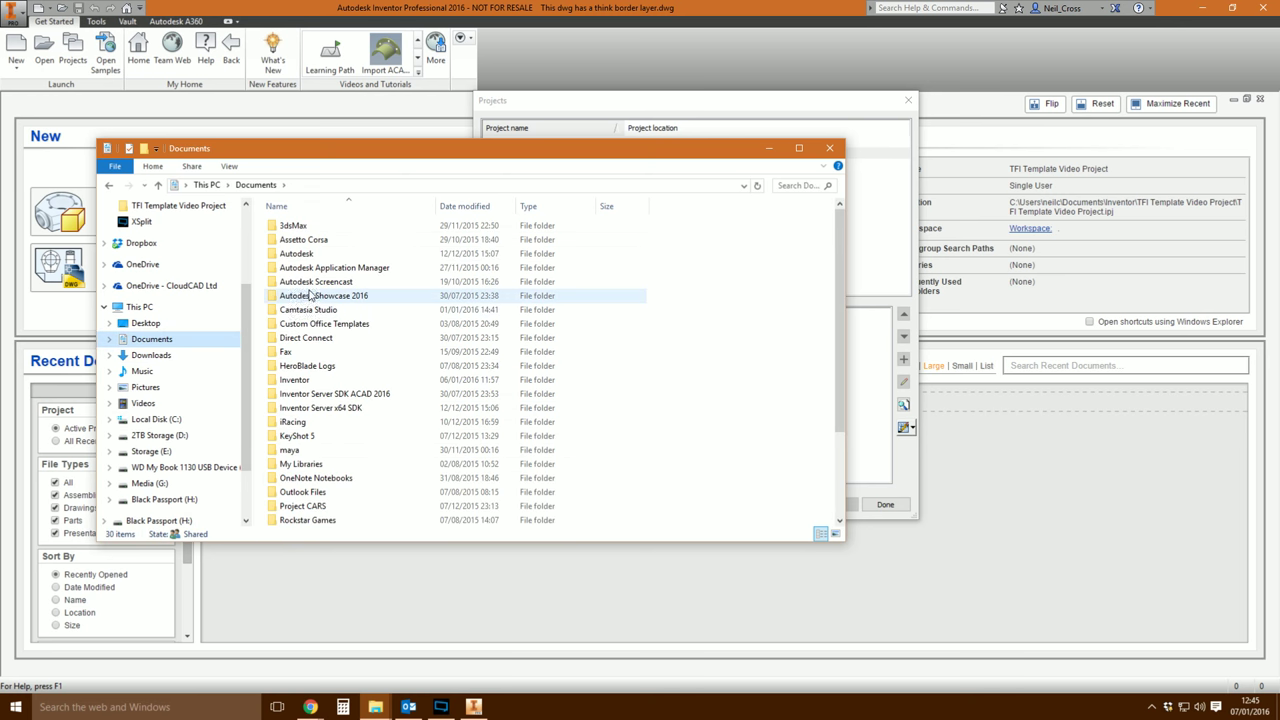
pyautogui.doubleClick(296, 380)
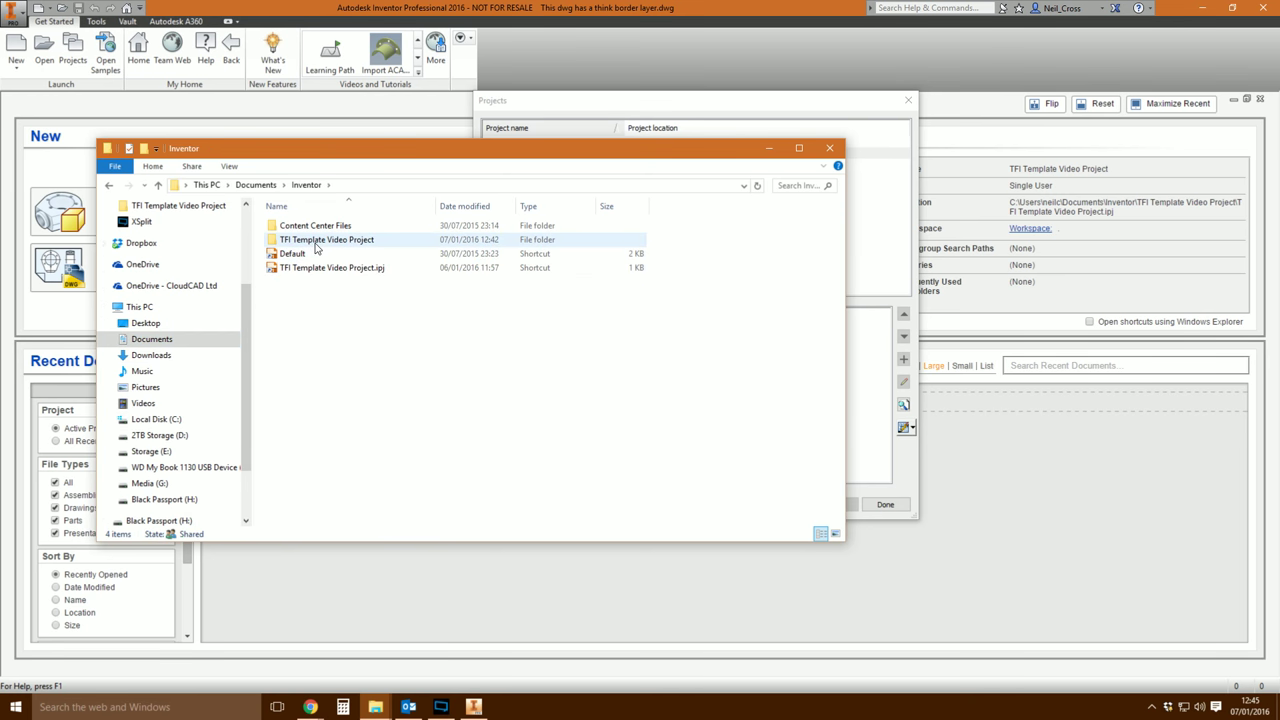
pyautogui.doubleClick(314, 241)
pyautogui.rightClick(338, 288)
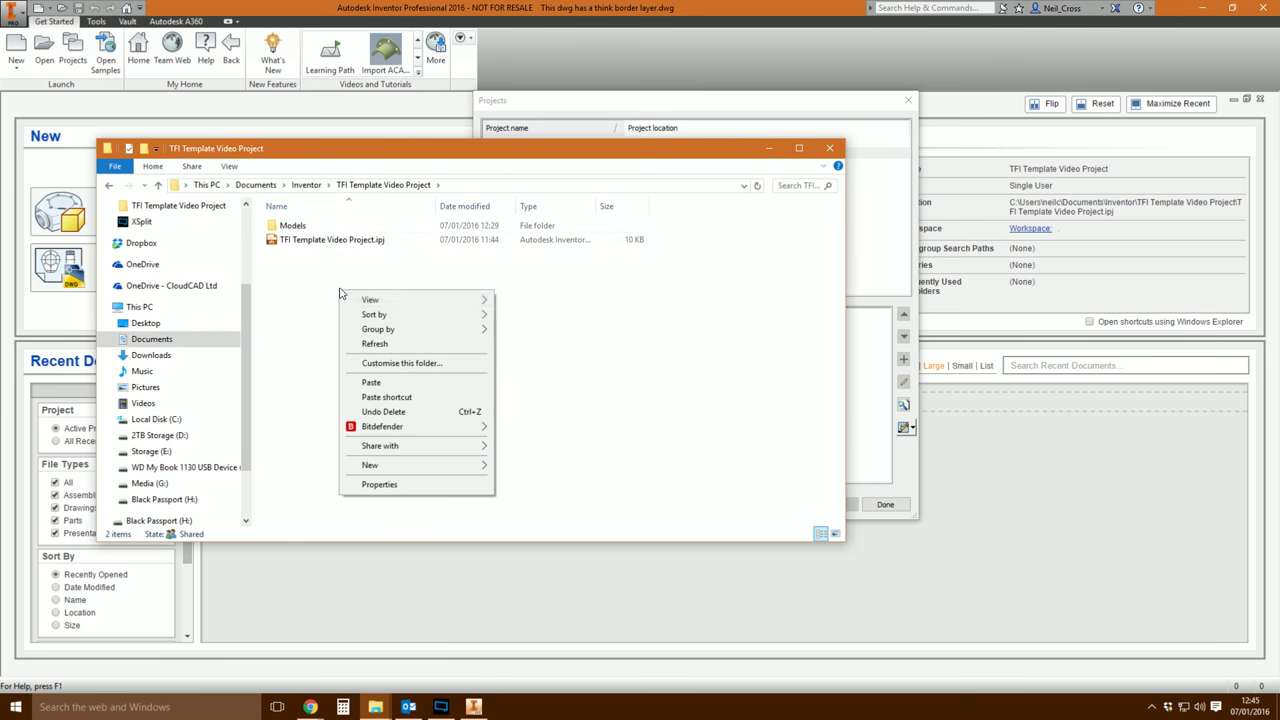
pyautogui.click(369, 384)
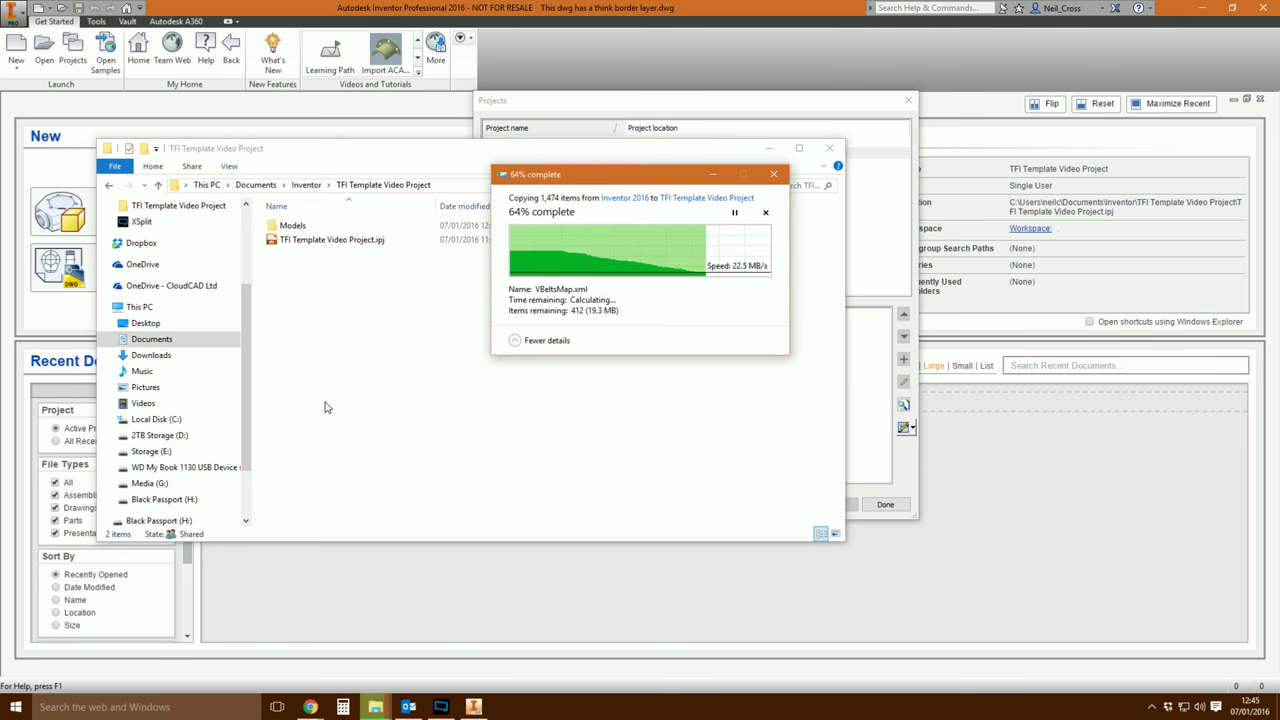
# Switch back to Inventor and set the project's Design Data location to the Design Data folder inside TFI Template Video Project.
pyautogui.click(735, 115)
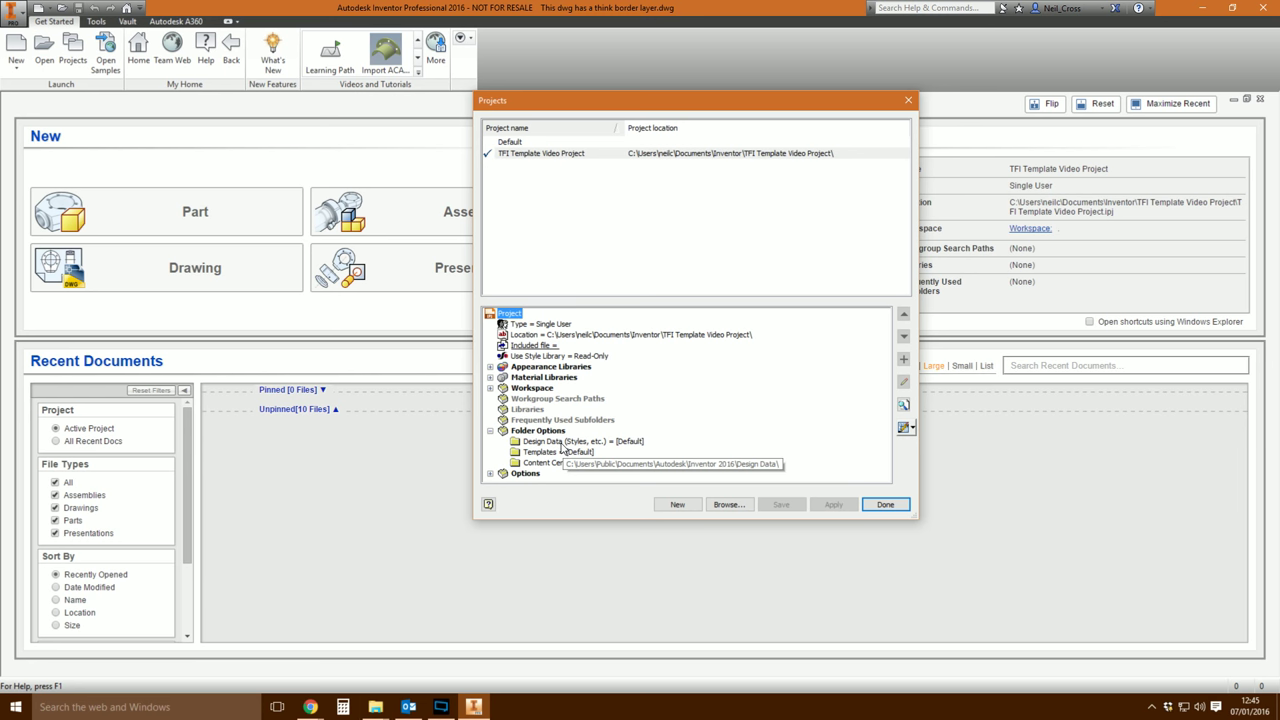
pyautogui.click(545, 160)
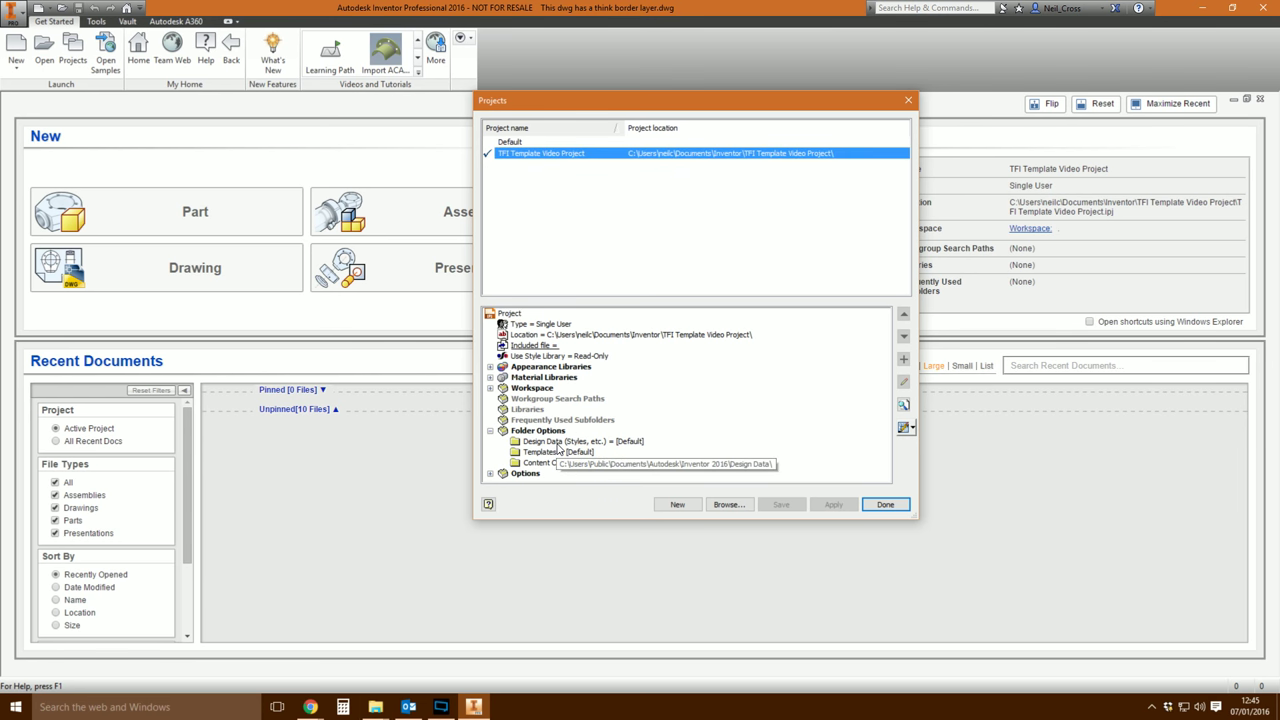
pyautogui.rightClick(558, 444)
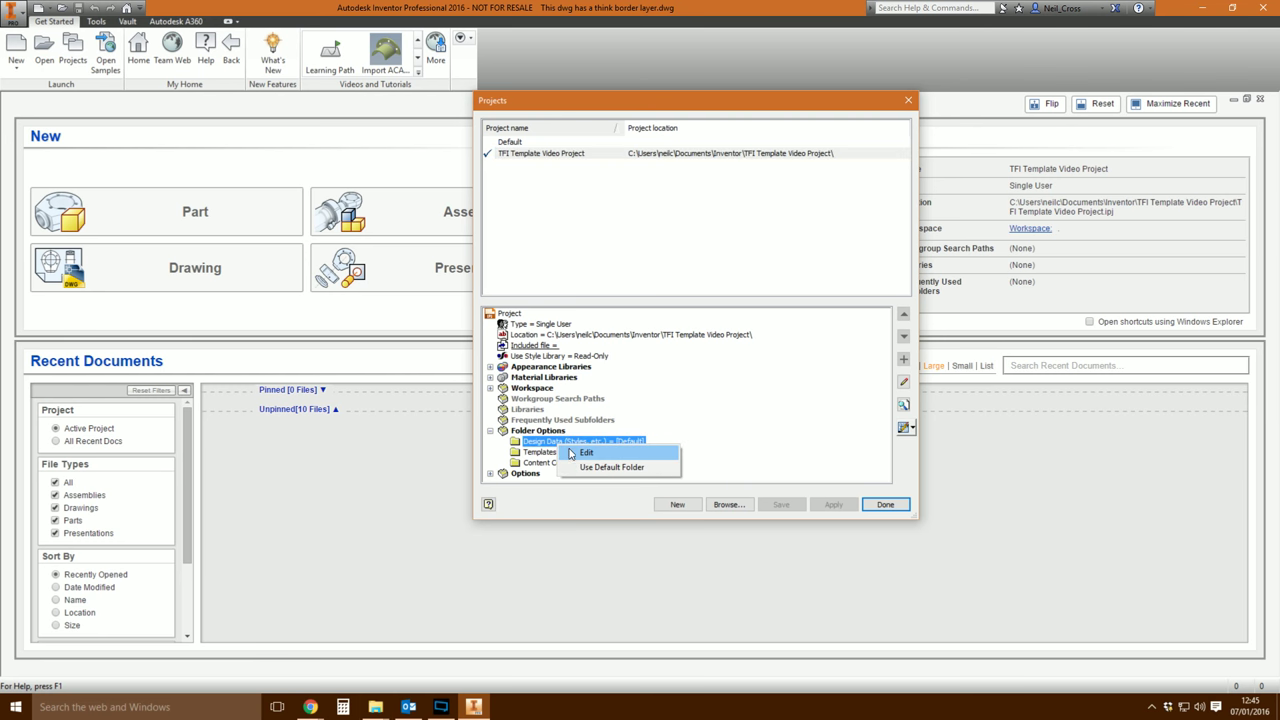
pyautogui.click(573, 455)
pyautogui.click(812, 442)
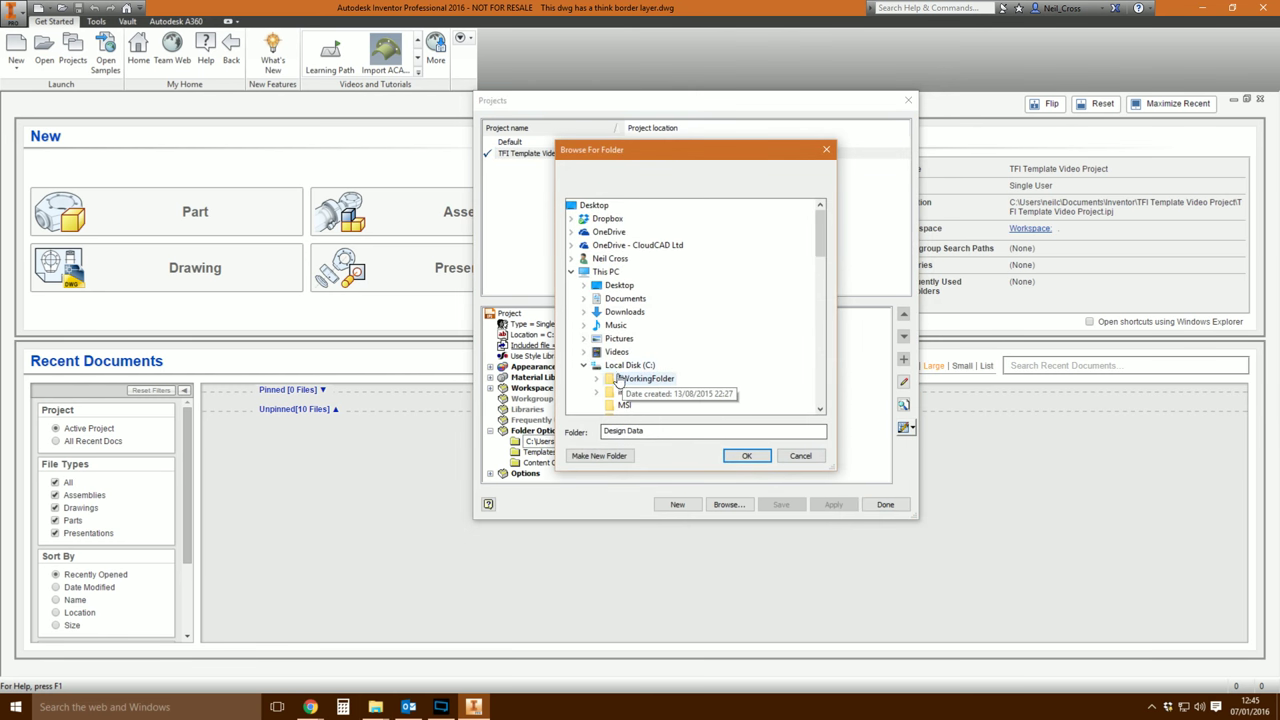
pyautogui.click(585, 299)
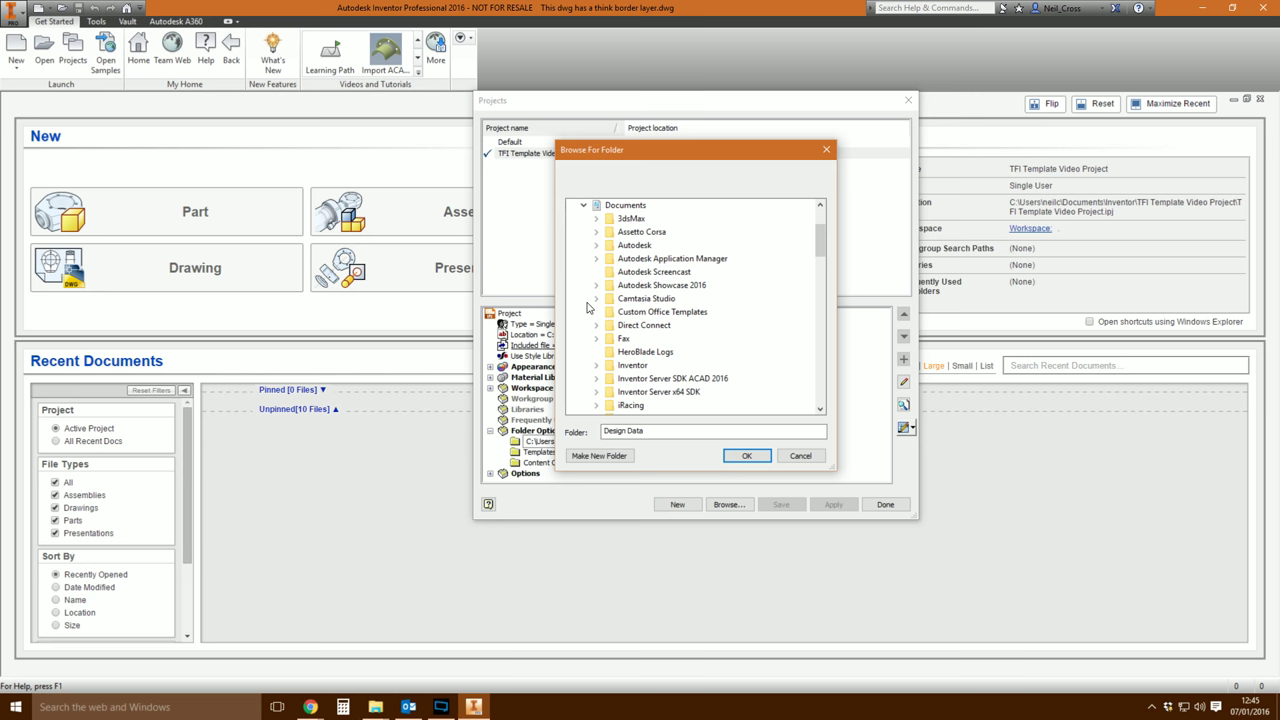
pyautogui.click(596, 365)
pyautogui.click(610, 393)
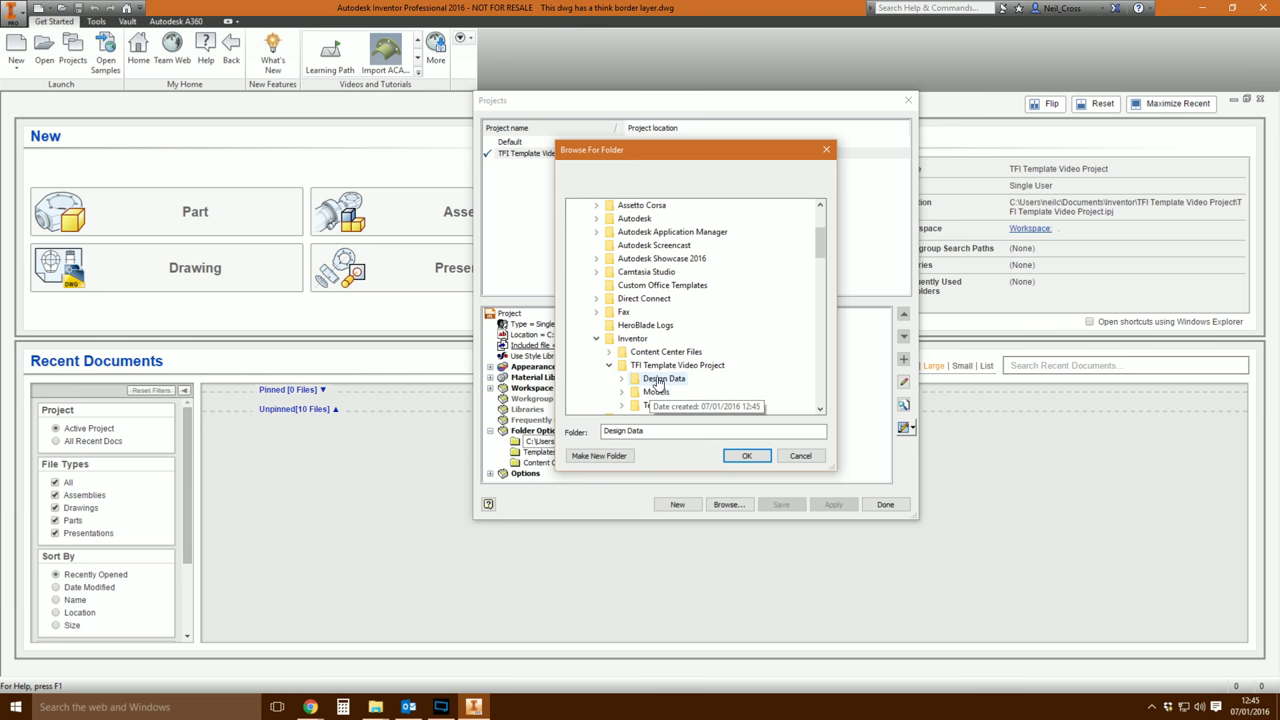
pyautogui.doubleClick(662, 378)
pyautogui.click(743, 455)
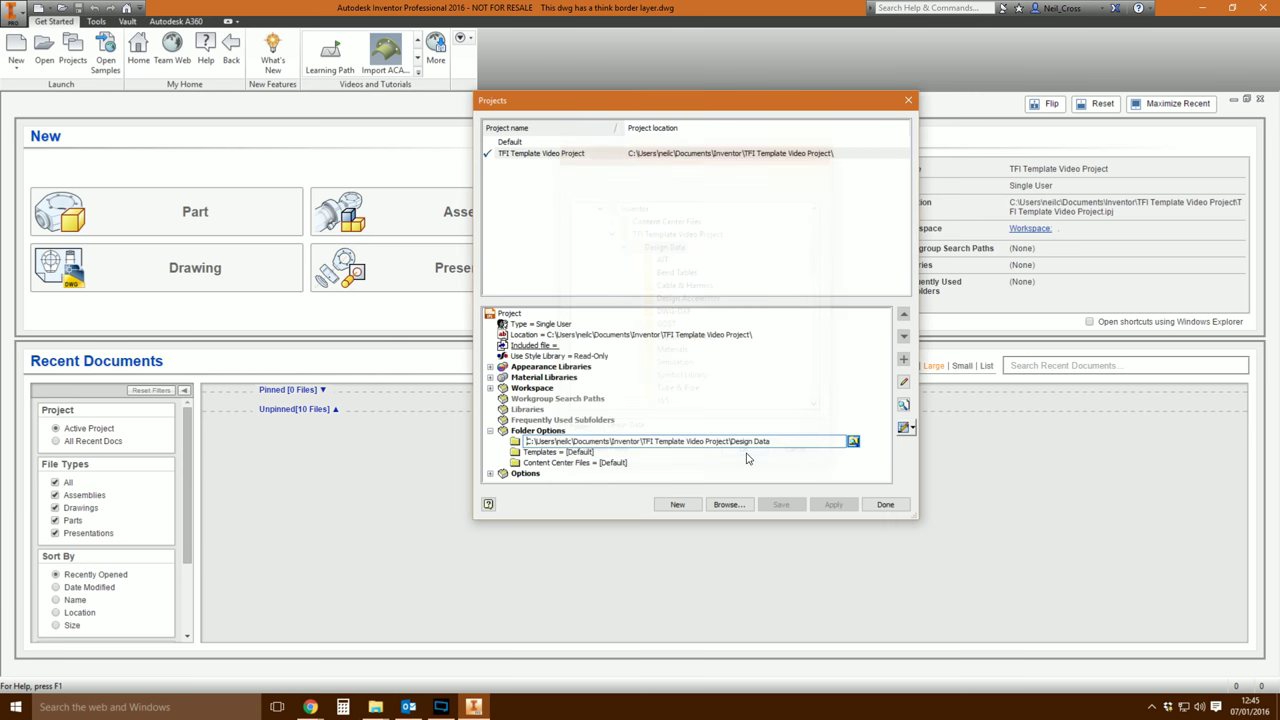
pyautogui.click(636, 466)
# Set the project's Templates location to the Templates folder inside TFI Template Video Project and save the project.
pyautogui.rightClick(581, 455)
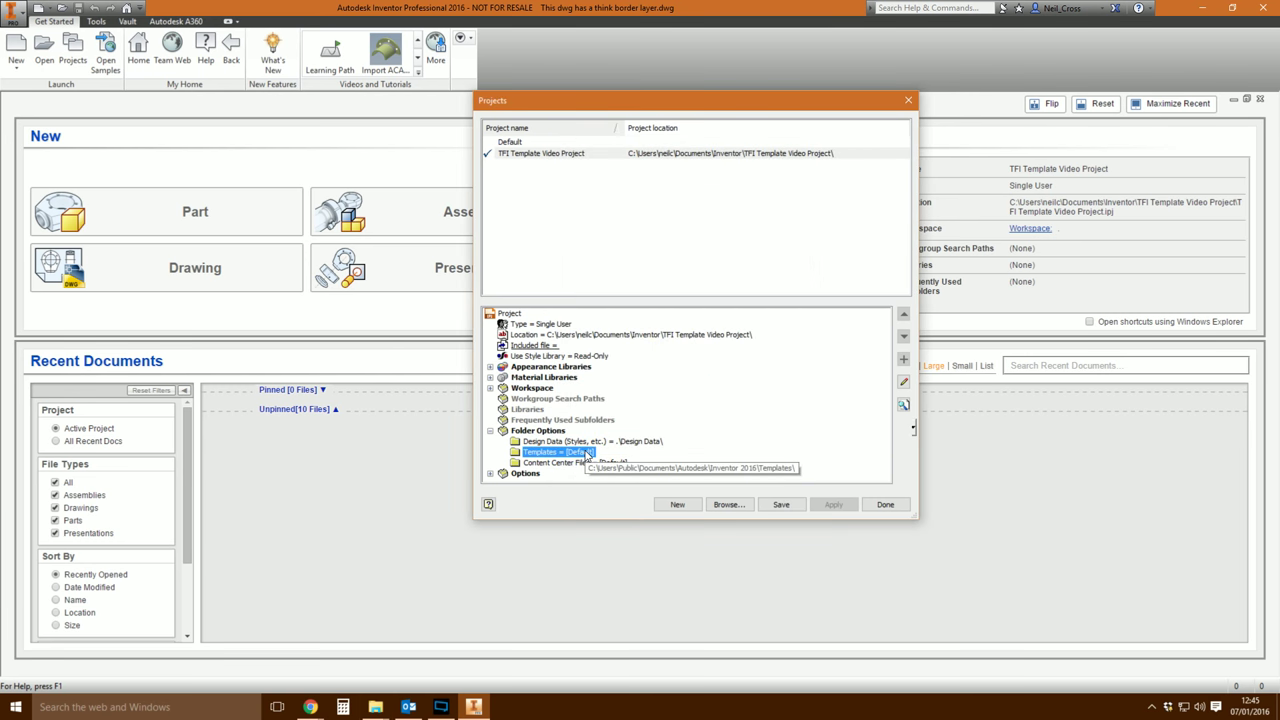
pyautogui.click(614, 459)
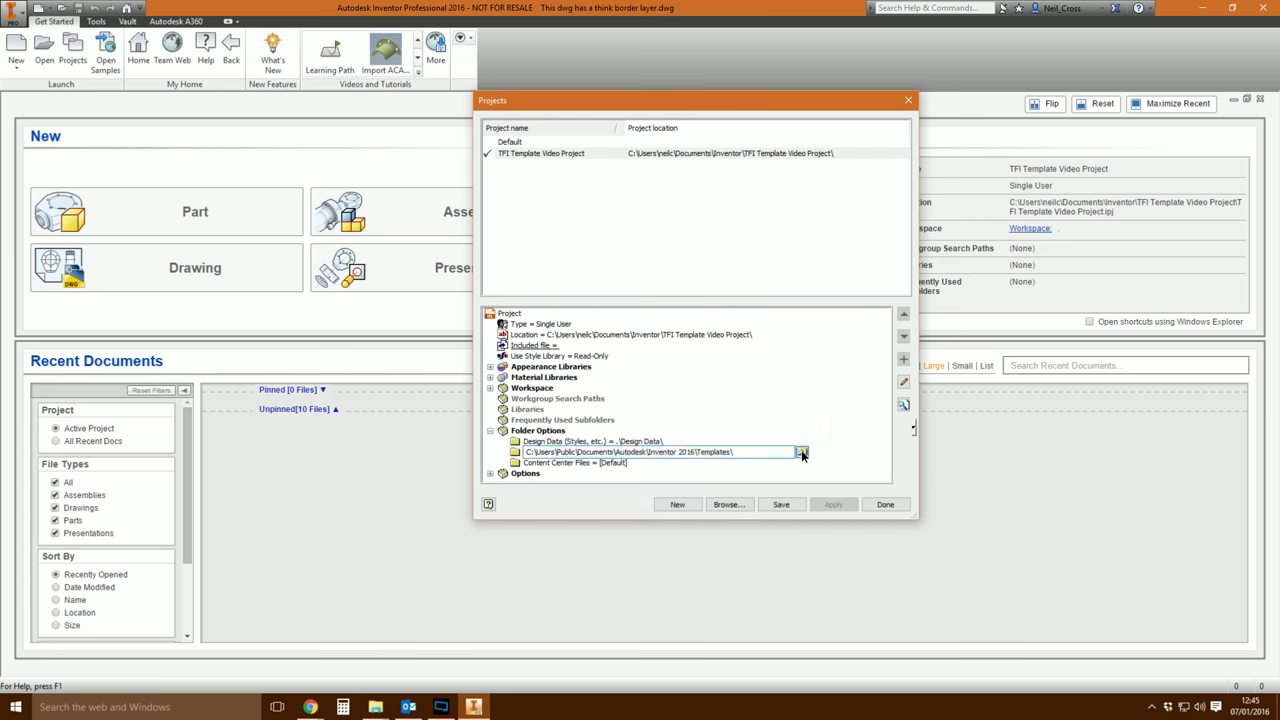
pyautogui.click(801, 450)
pyautogui.click(584, 298)
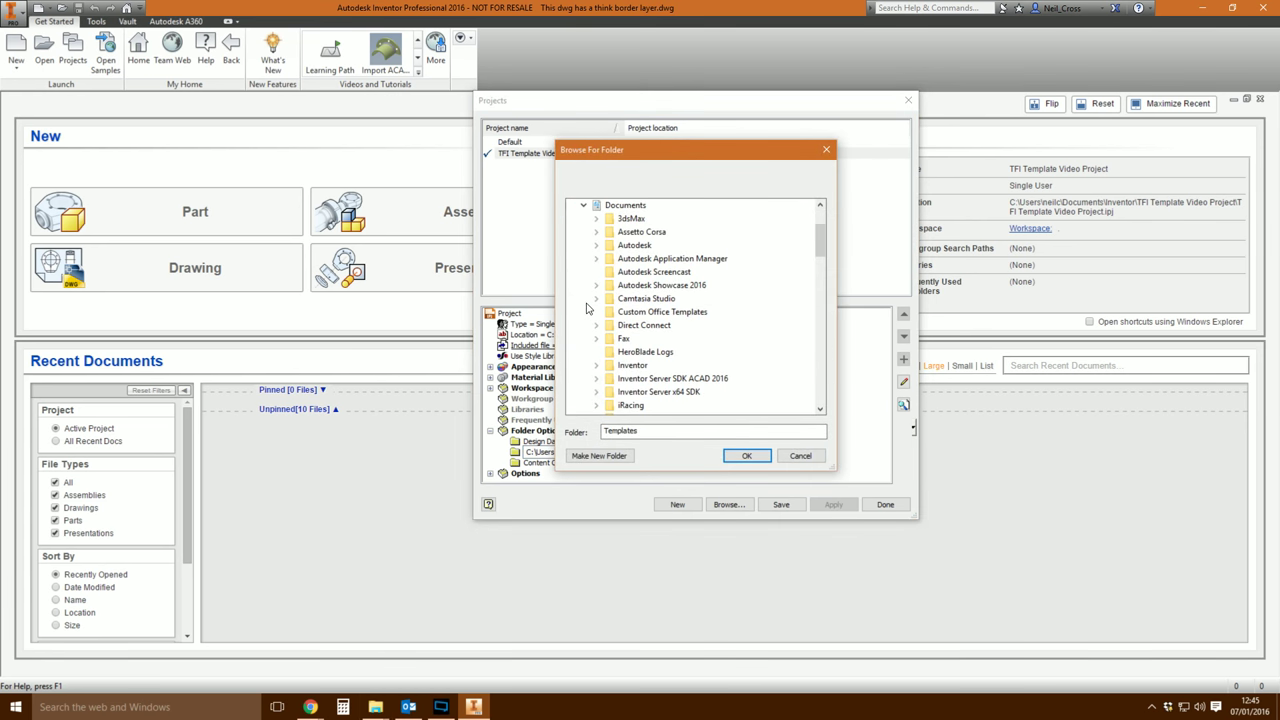
pyautogui.click(596, 365)
pyautogui.click(609, 391)
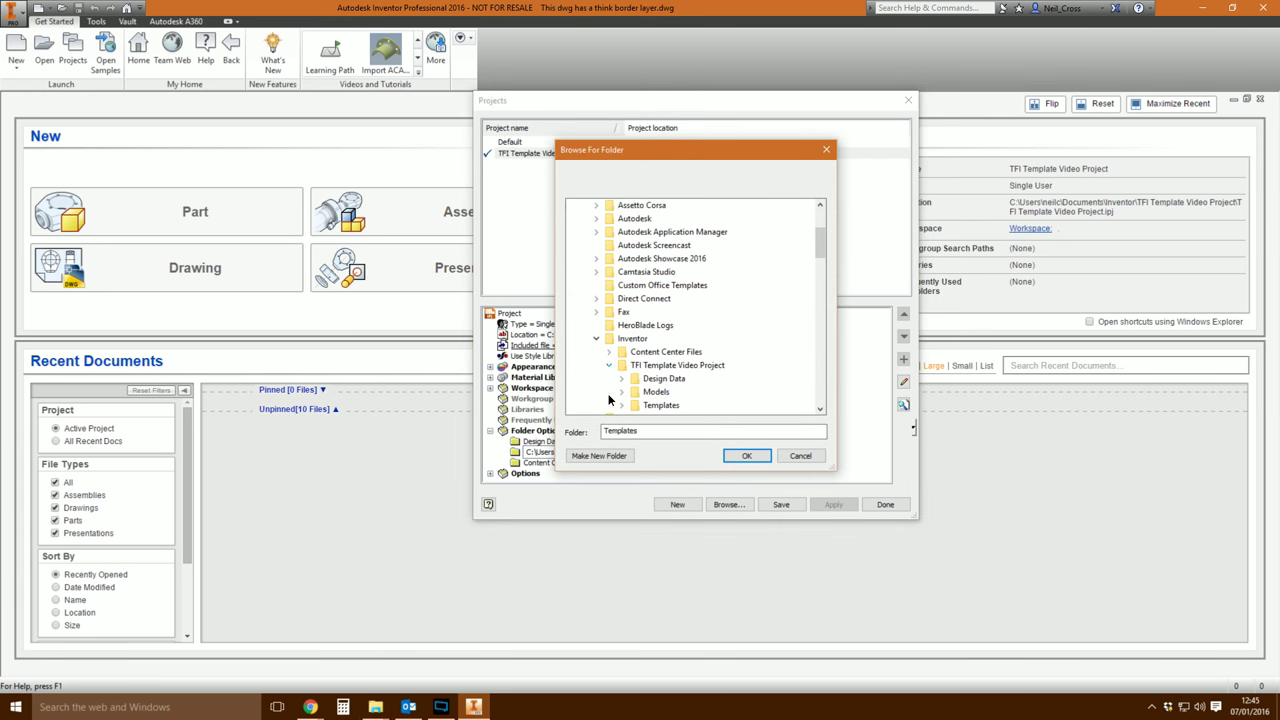
pyautogui.doubleClick(651, 404)
pyautogui.click(746, 455)
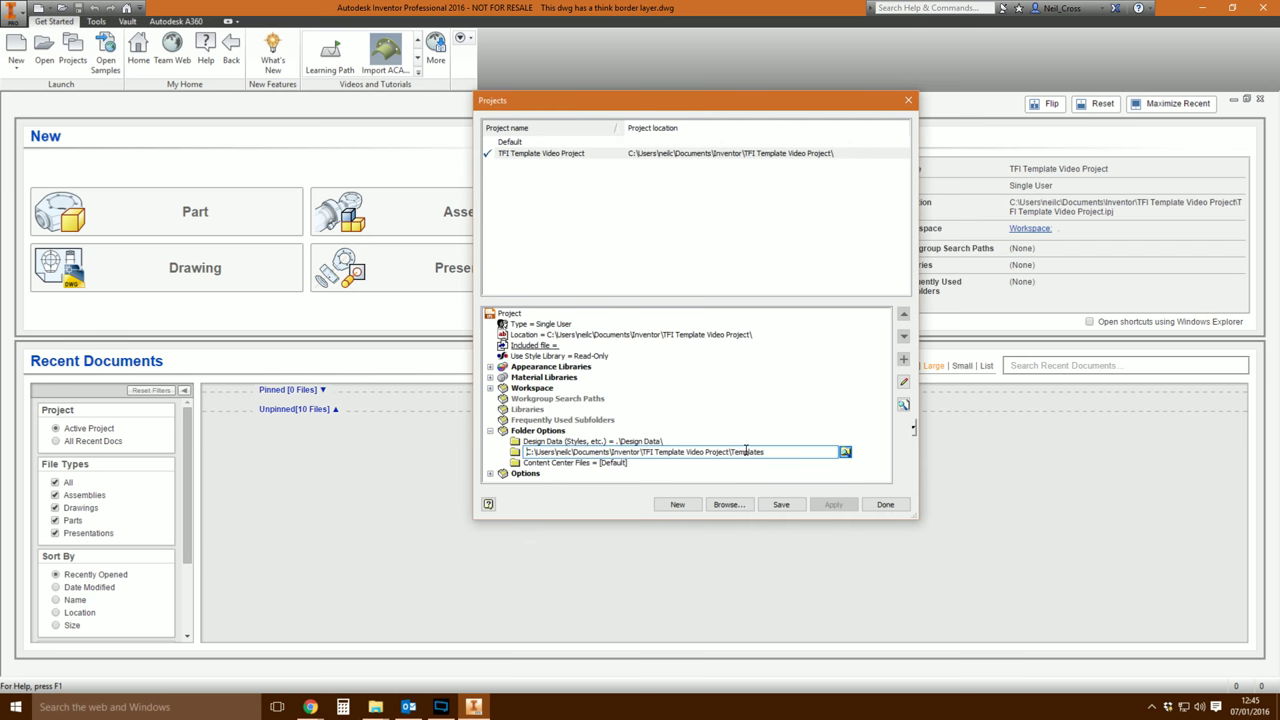
pyautogui.click(779, 506)
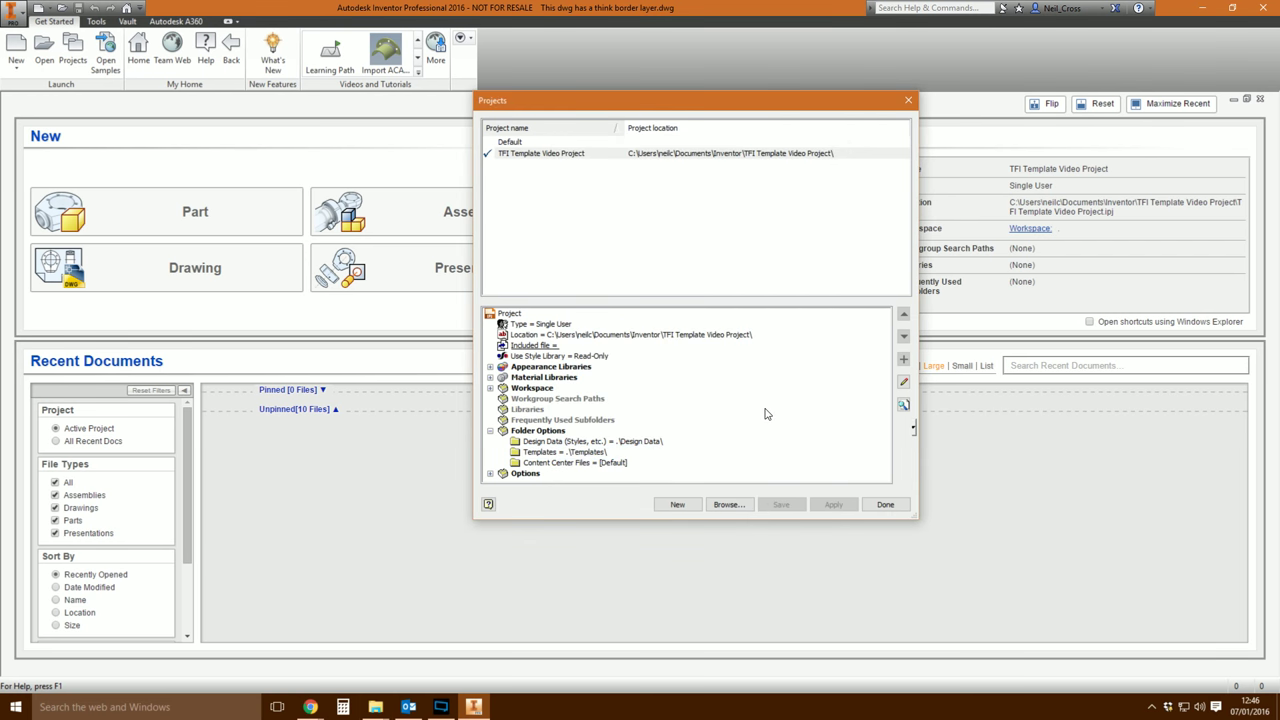
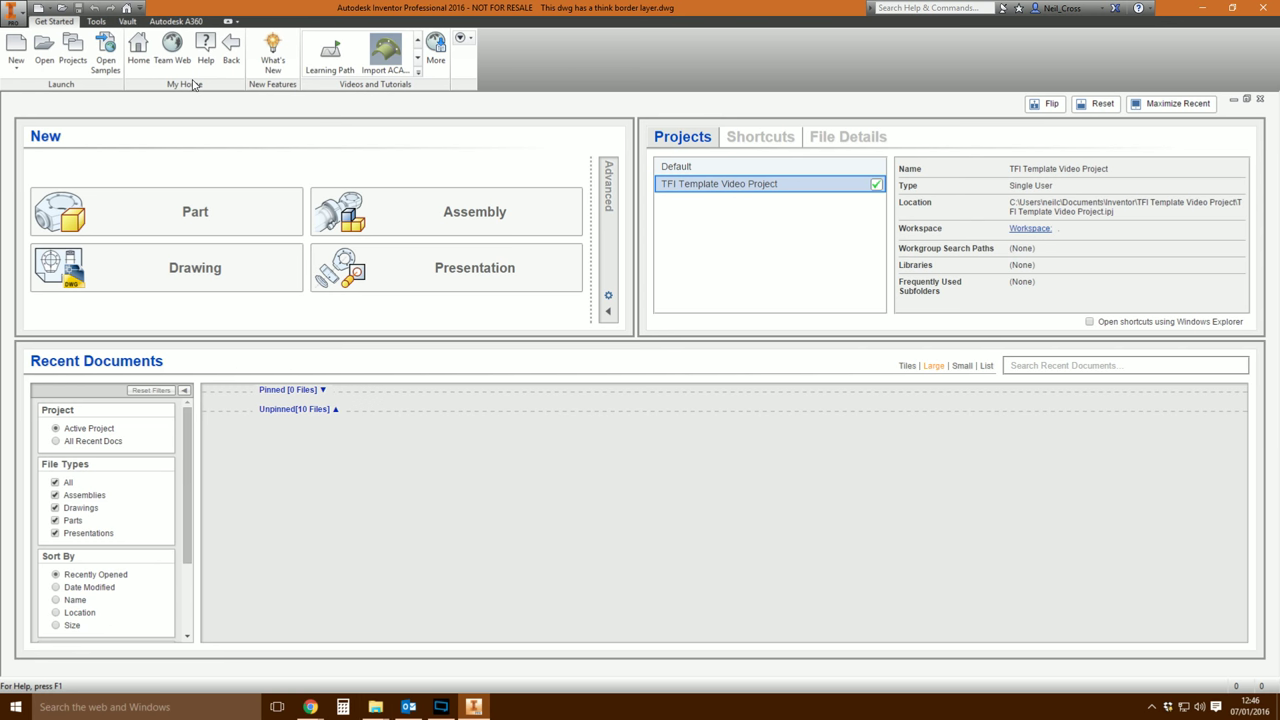
# Change the project's Use Style Library setting to Read-Write, save the project and close its settings.
pyautogui.click(72, 50)
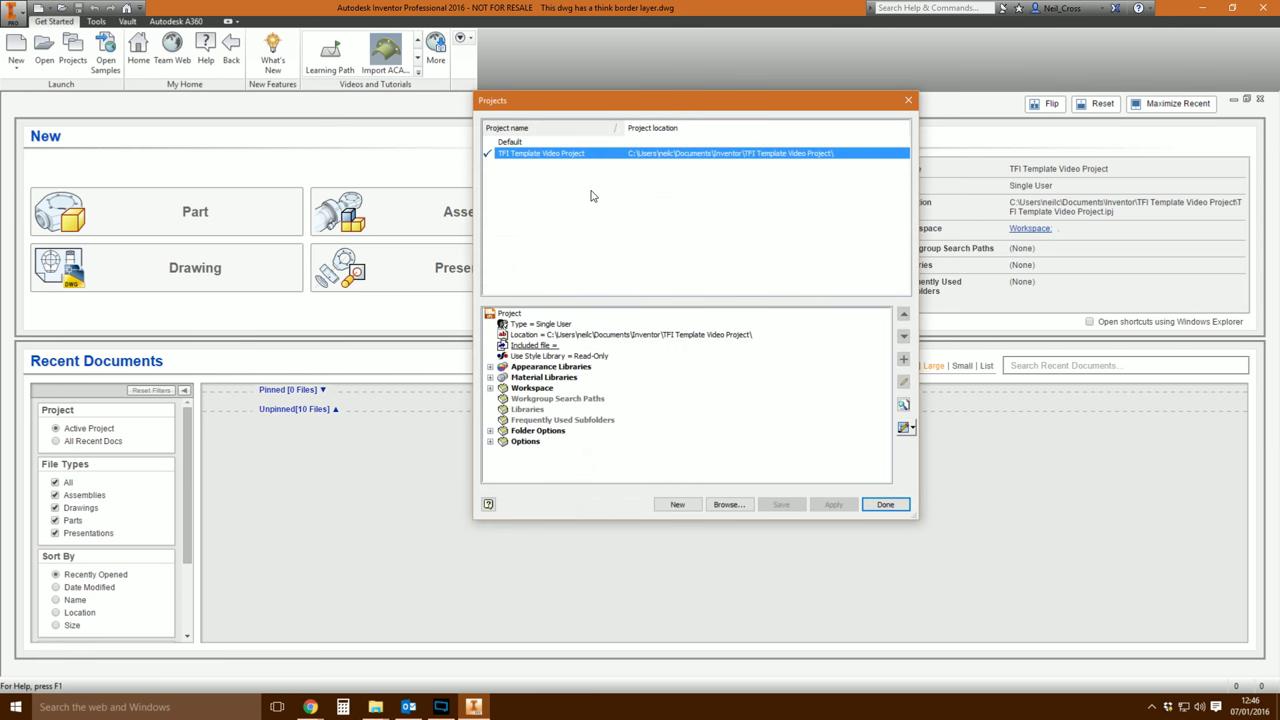
pyautogui.rightClick(564, 362)
pyautogui.click(610, 364)
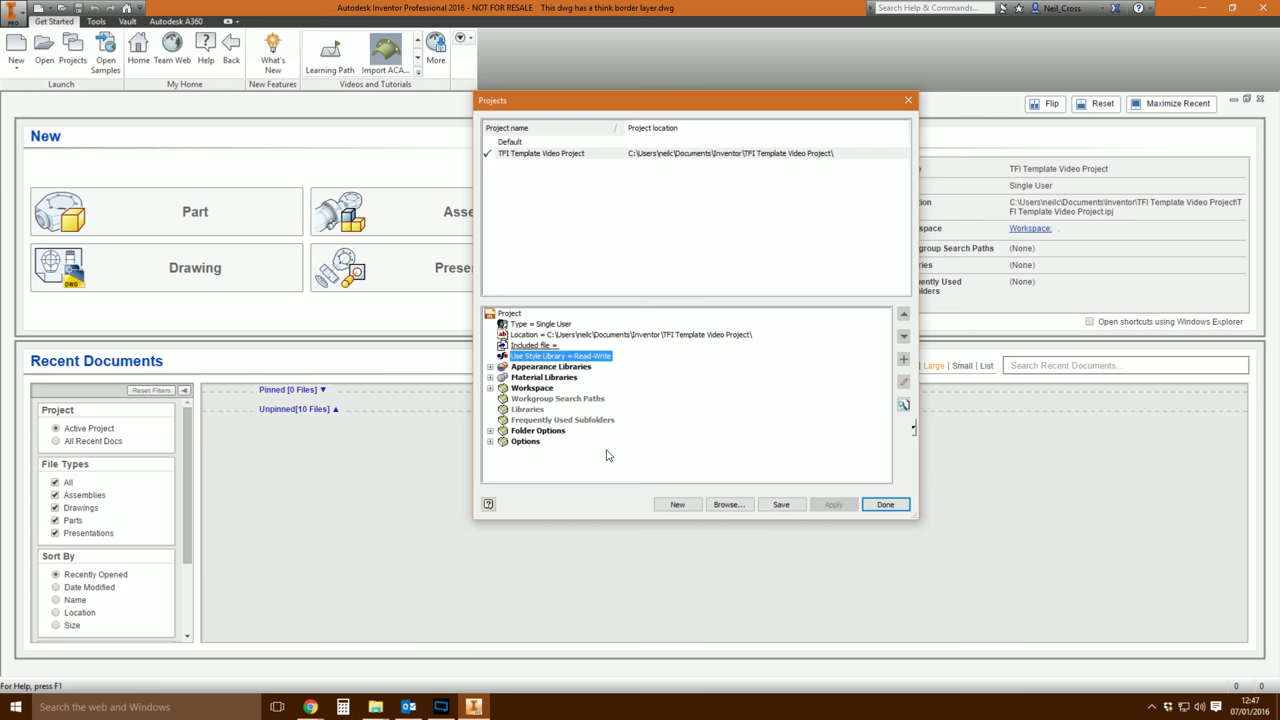
pyautogui.click(798, 508)
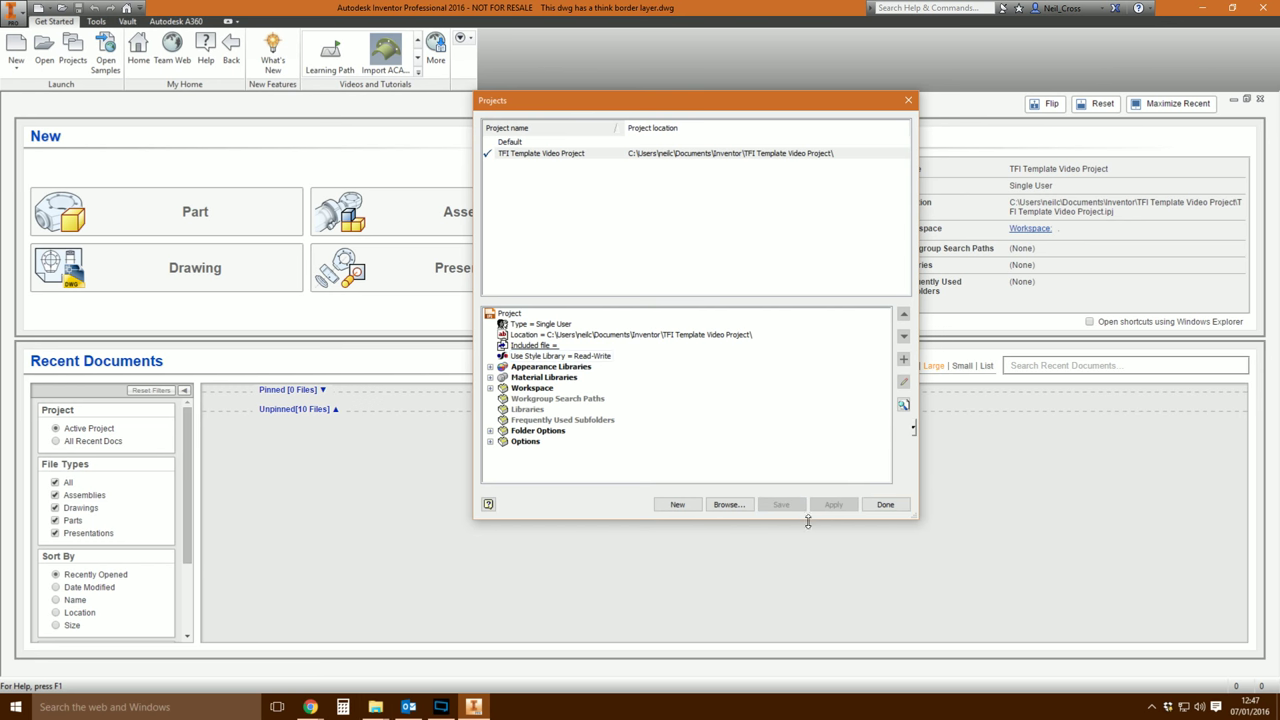
pyautogui.click(866, 505)
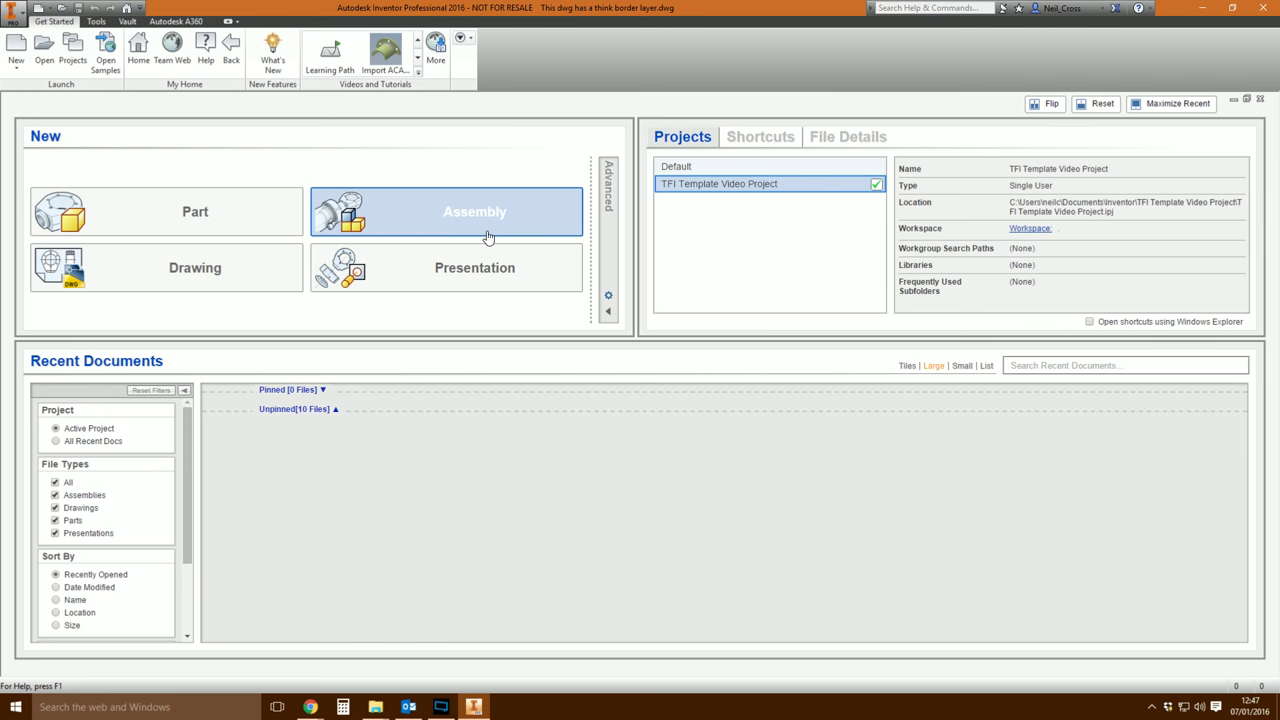
# Open the standard.dwg drawing template from the project's Templates folder.
pyautogui.click(412, 233)
pyautogui.click(55, 55)
pyautogui.doubleClick(395, 229)
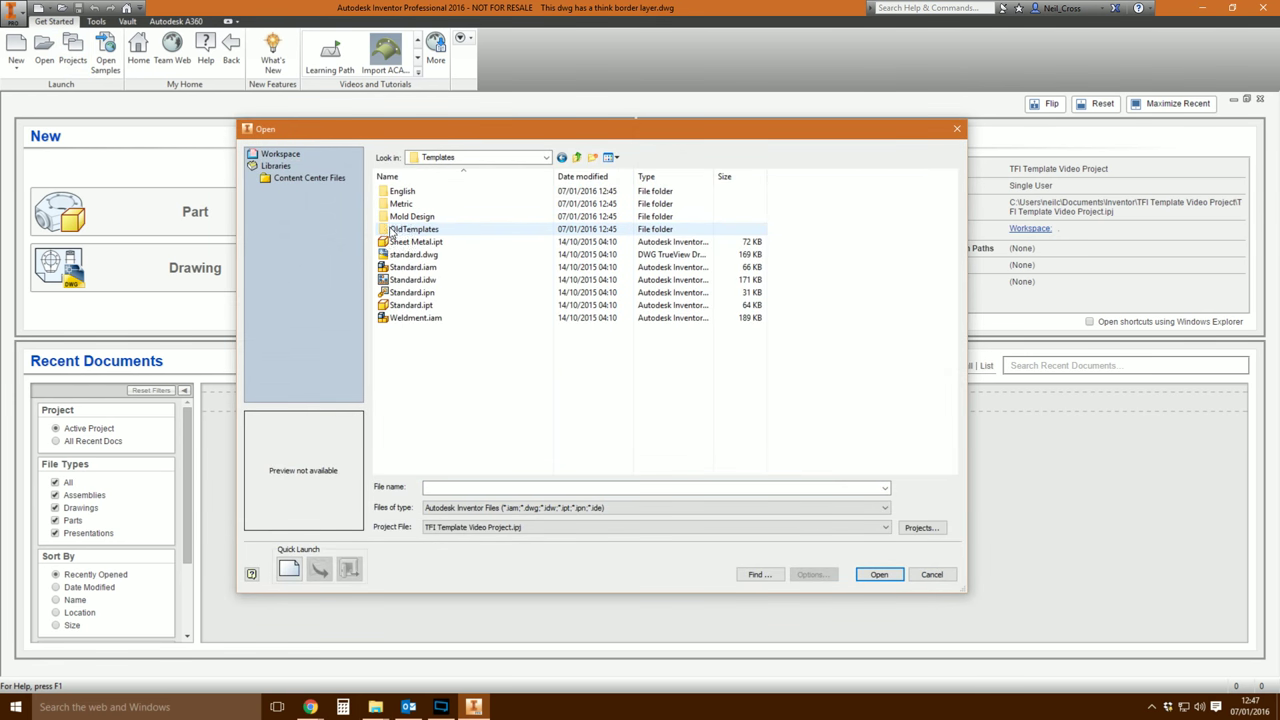
pyautogui.click(405, 256)
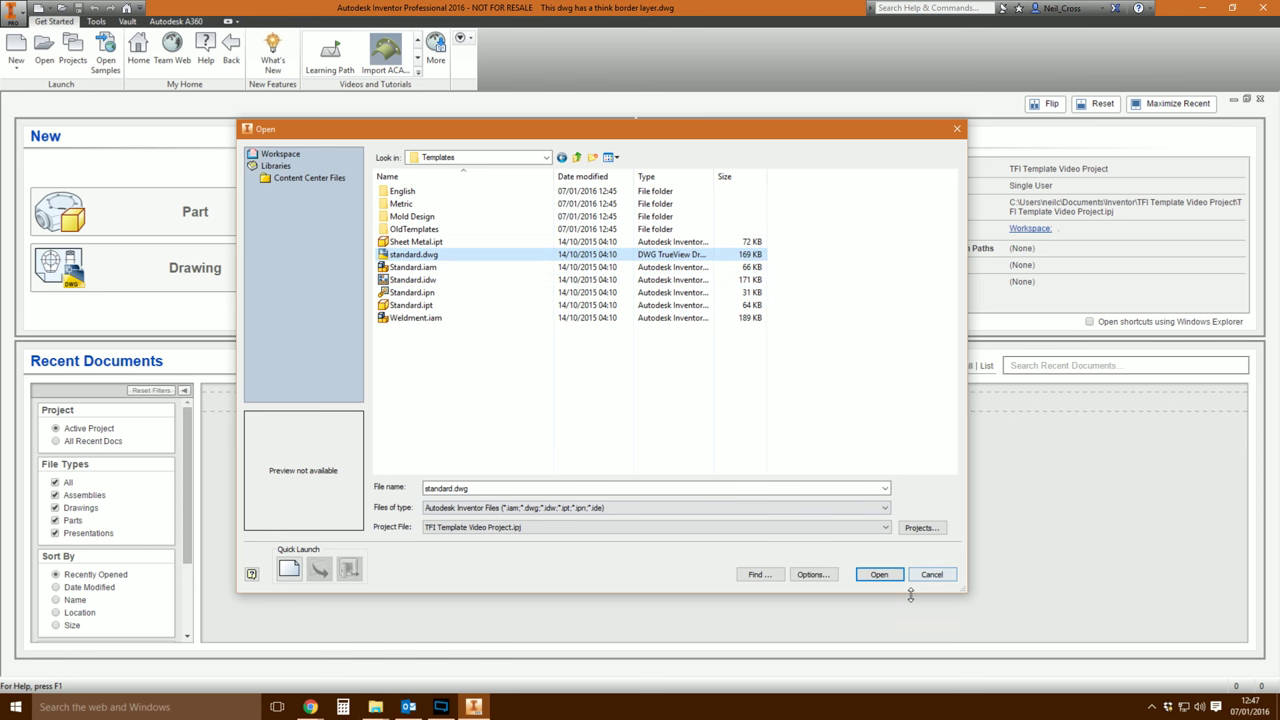
pyautogui.click(879, 576)
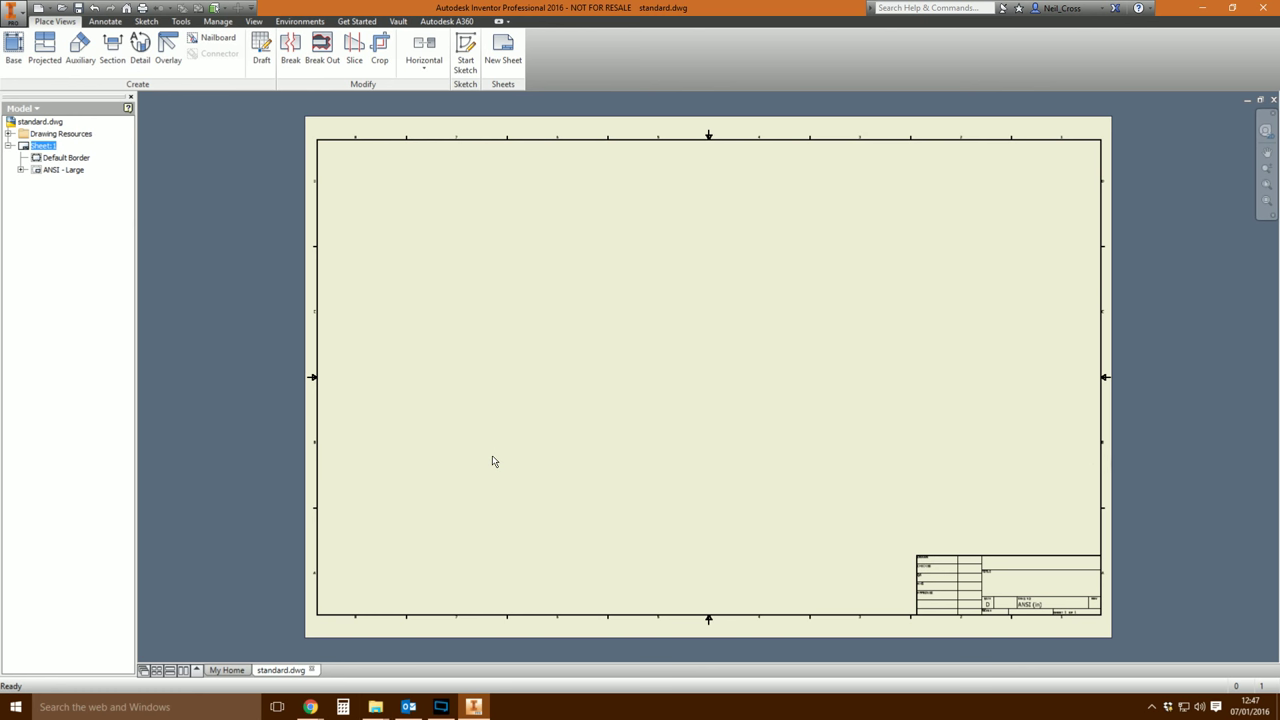
pyautogui.click(563, 354)
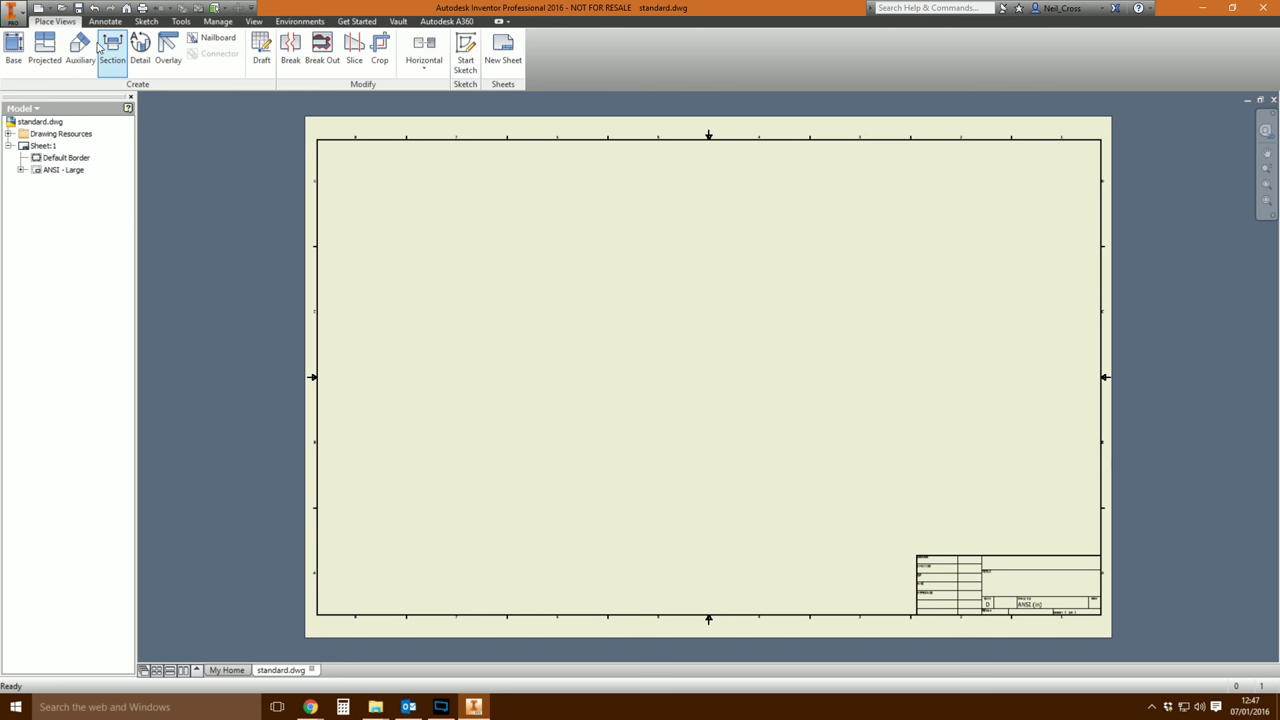
# Open the Style and Standard Editor and set the Border (ANSI) layer's line weight to 0.004 in.
pyautogui.click(213, 21)
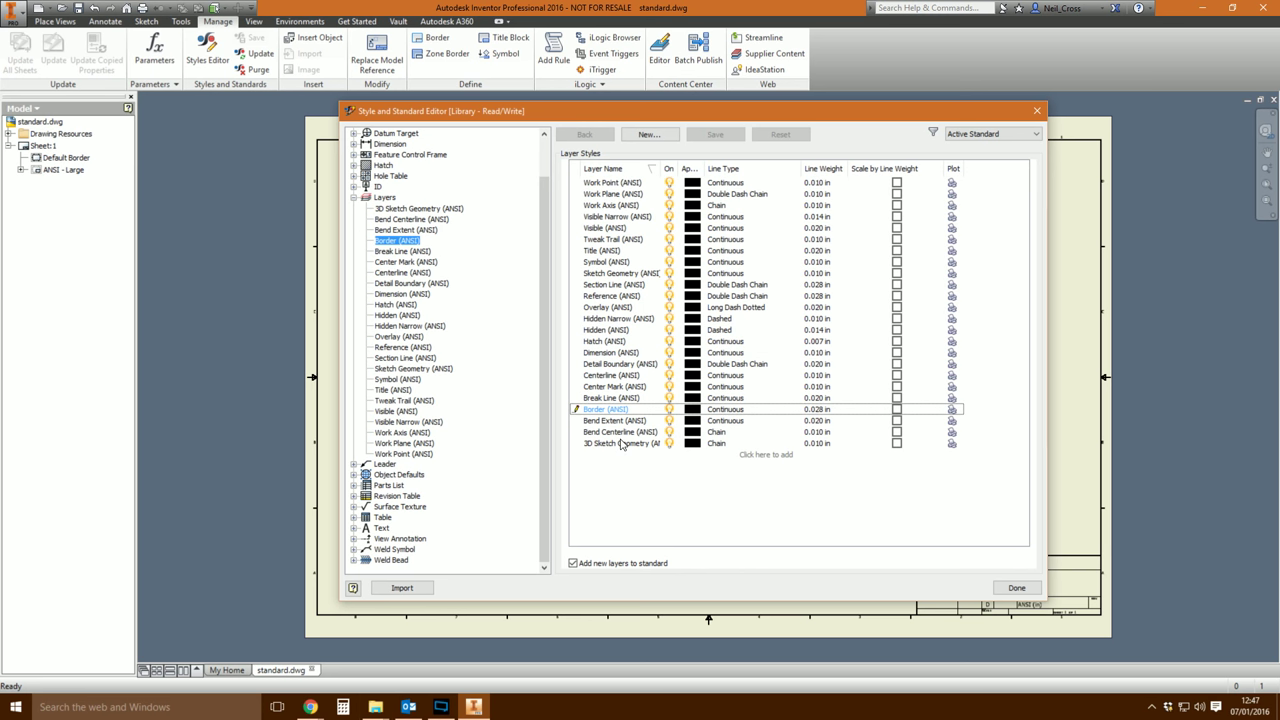
pyautogui.click(822, 410)
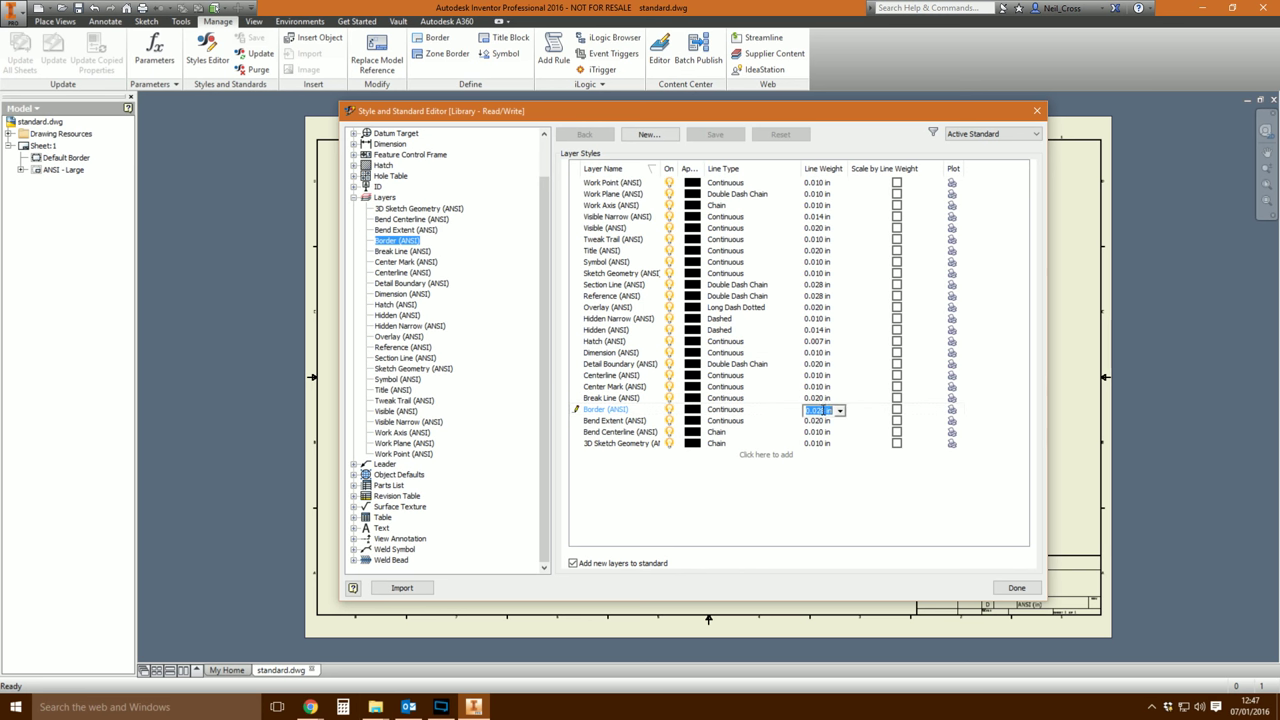
pyautogui.click(822, 410)
pyautogui.write('04')
pyautogui.press('Return')
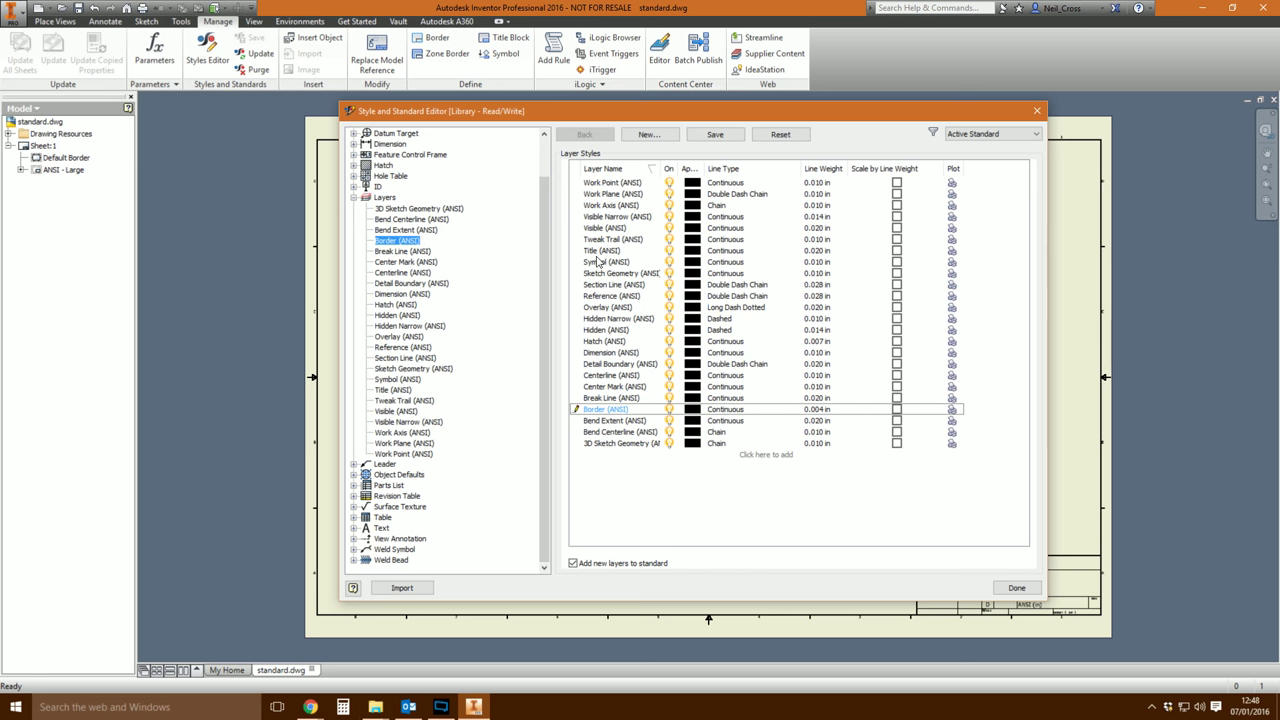
# Set the Title (ANSI) layer's line weight to 0.004 in and save the layer style changes.
pyautogui.click(602, 250)
pyautogui.click(602, 250)
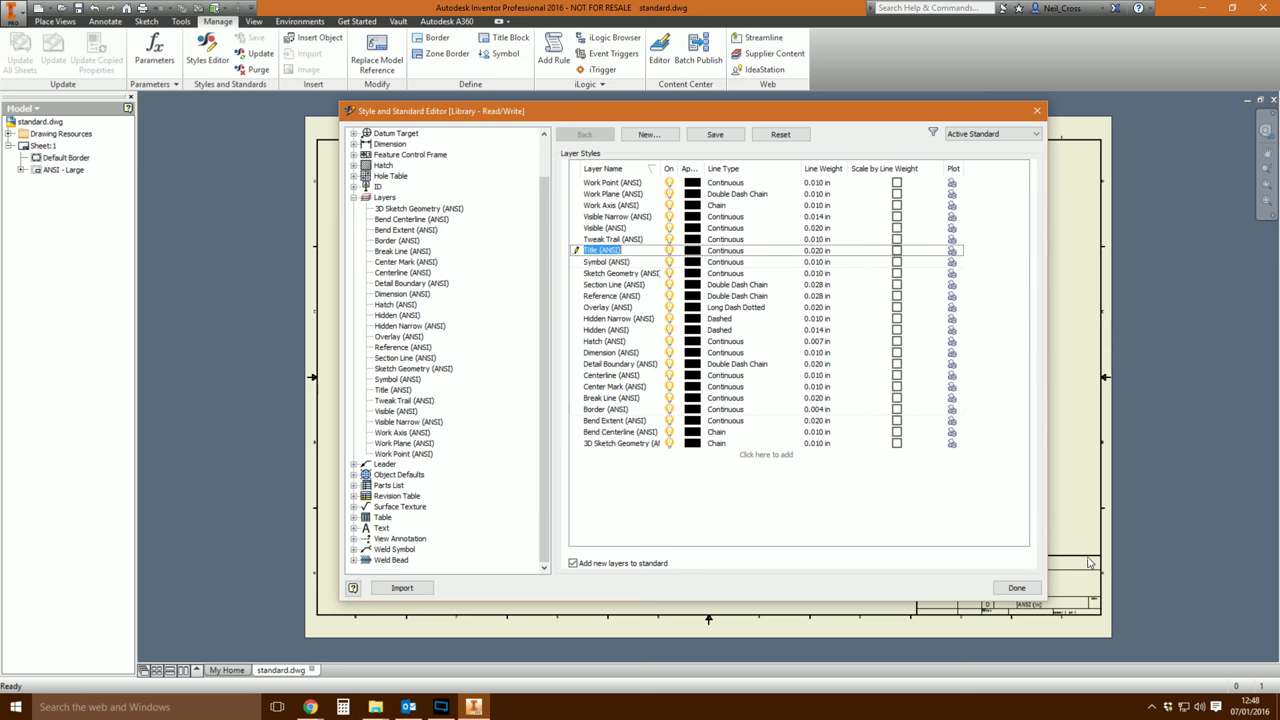
pyautogui.click(822, 251)
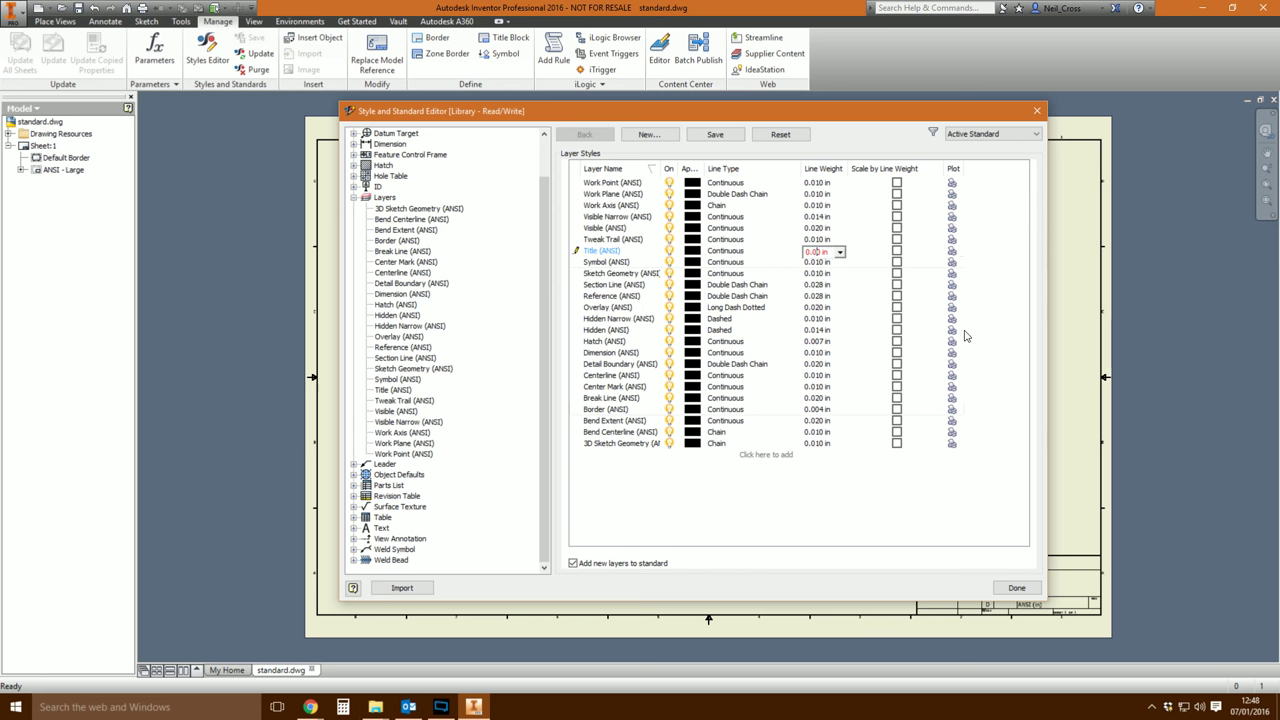
pyautogui.write('04')
pyautogui.press('Return')
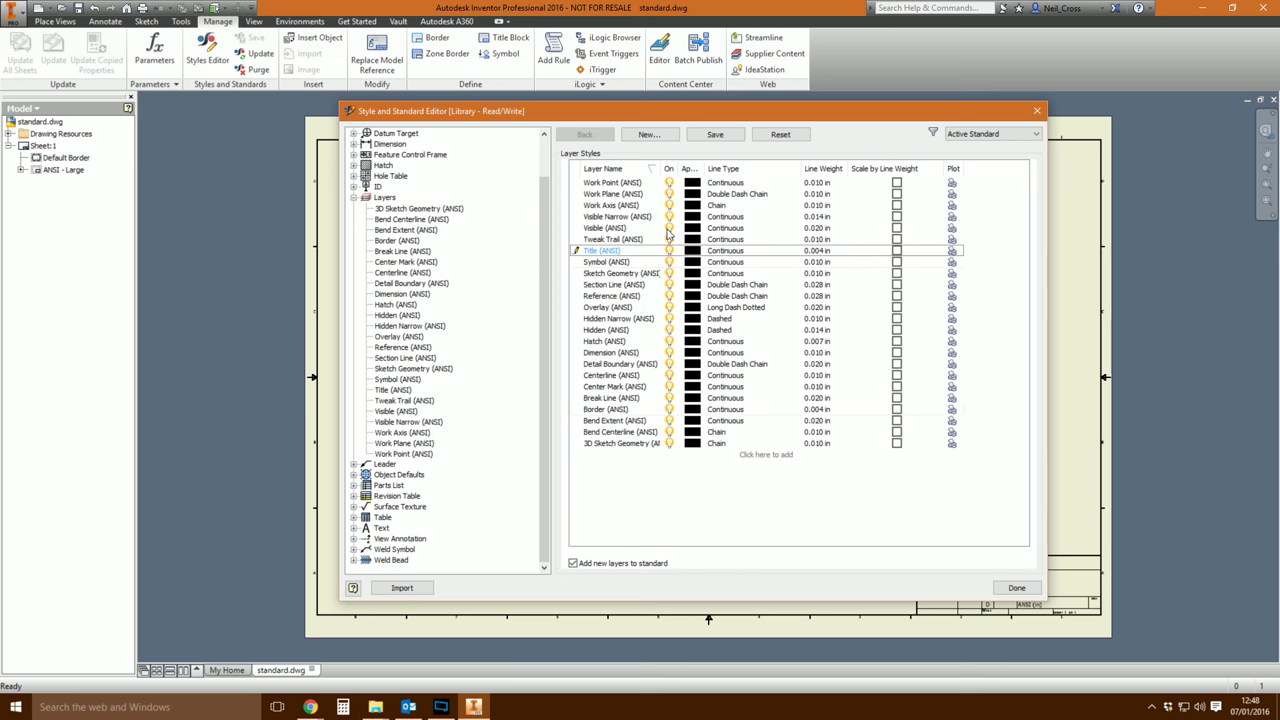
pyautogui.click(715, 134)
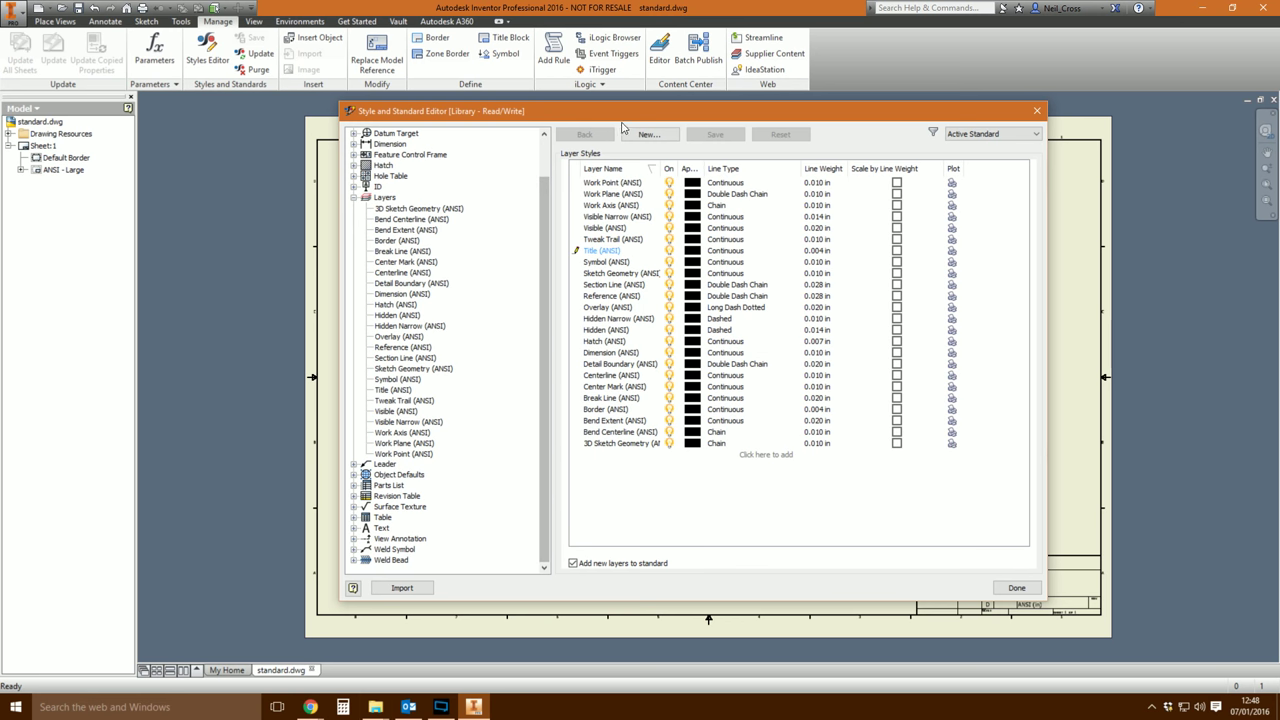
# Set the Note Text (ANSI) style's font to Arial, save it, close the style editor and check the title block.
pyautogui.moveTo(620, 111); pyautogui.dragTo(462, 44)
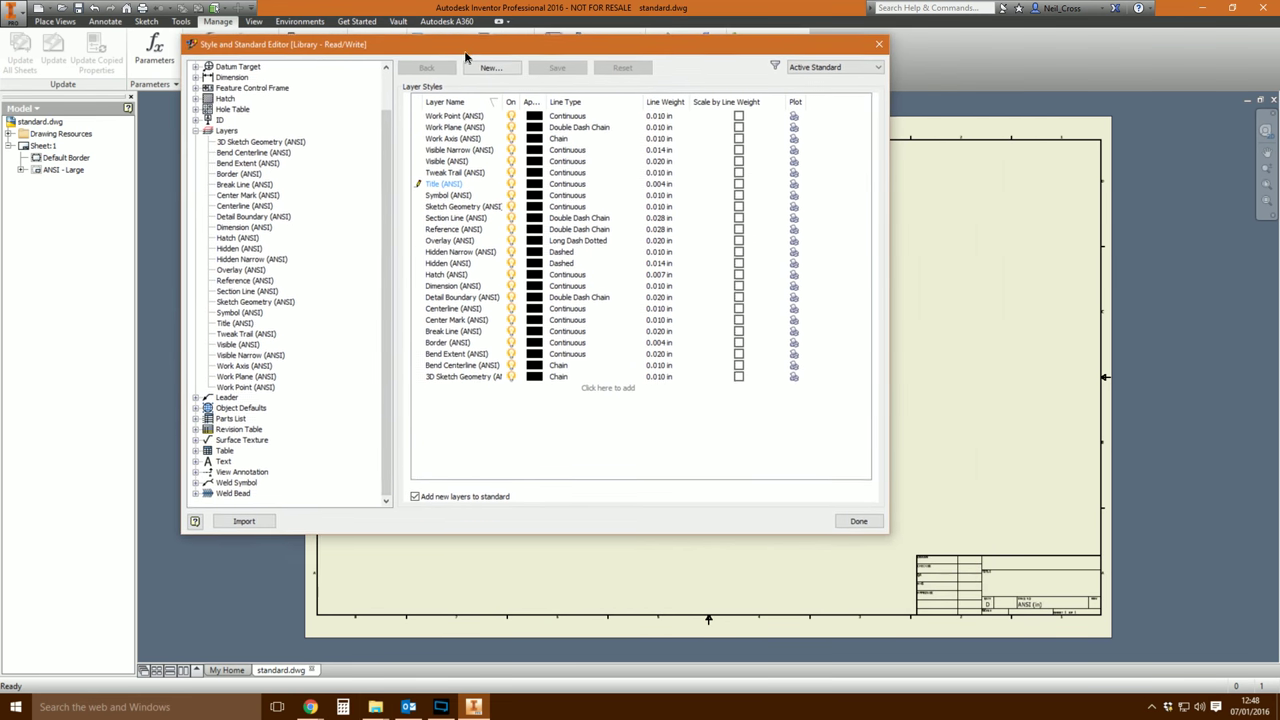
pyautogui.click(196, 461)
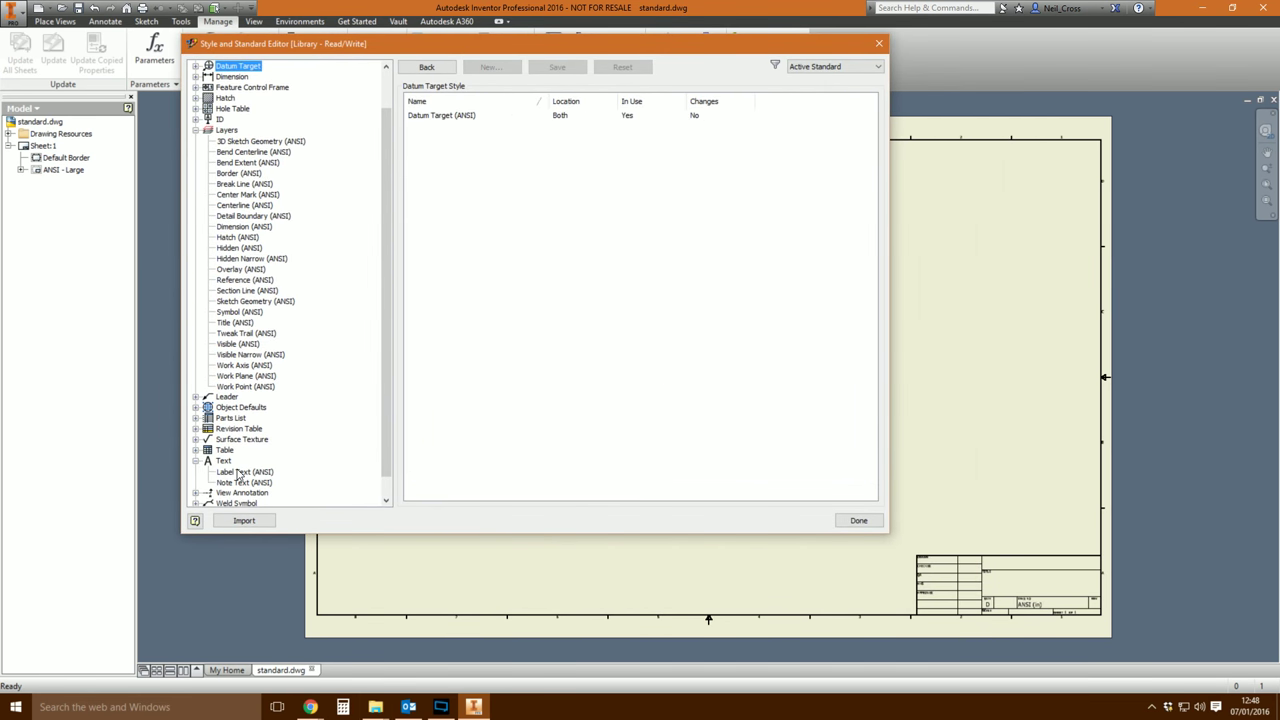
pyautogui.click(235, 484)
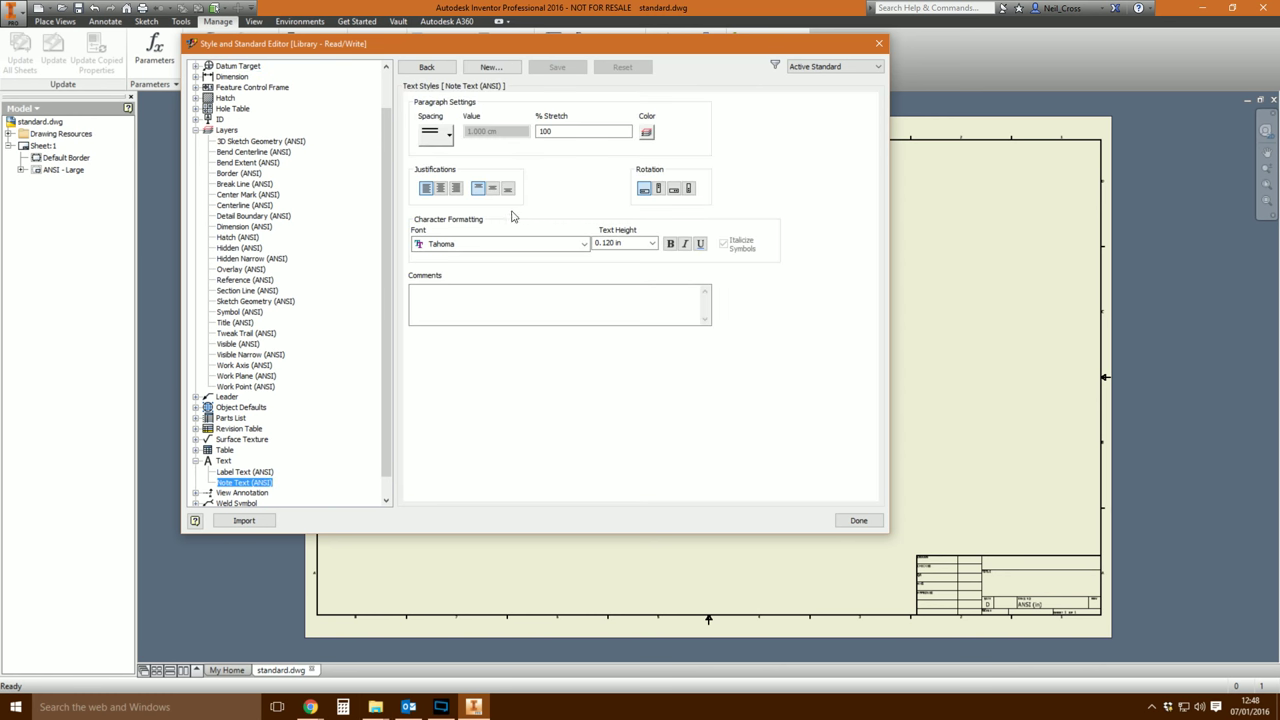
pyautogui.click(545, 246)
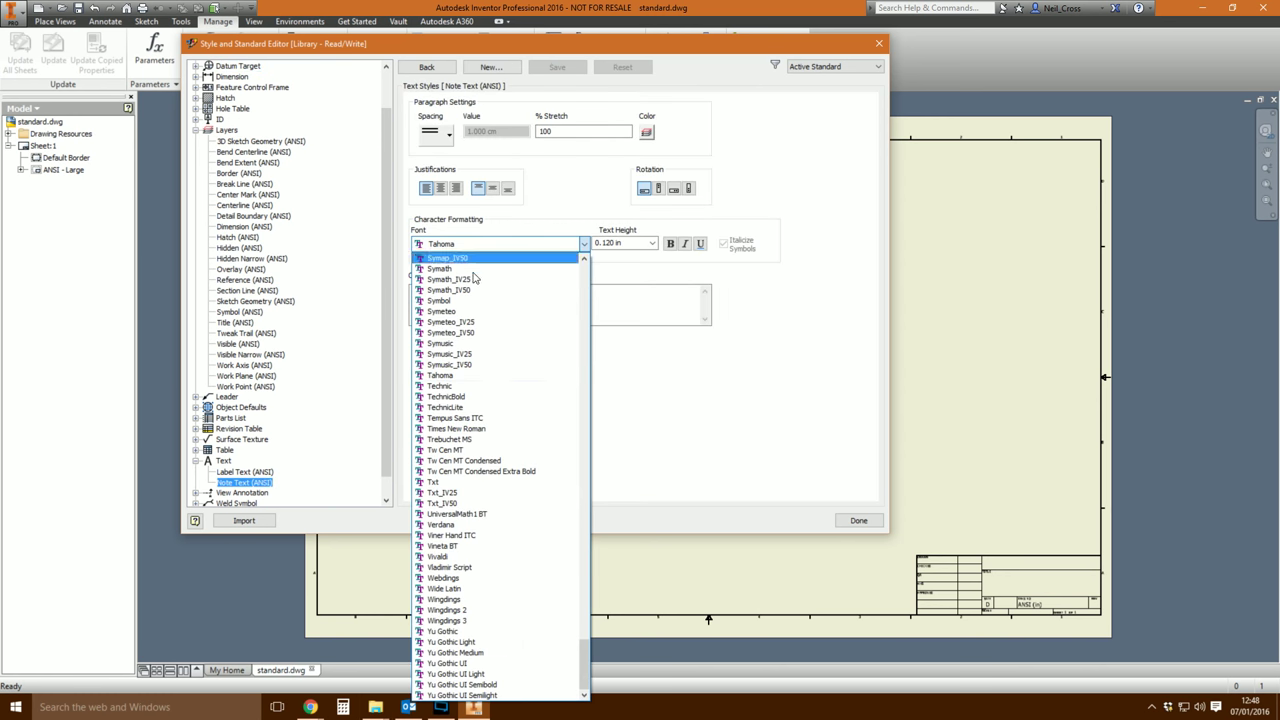
pyautogui.scroll(20, 520, 450)
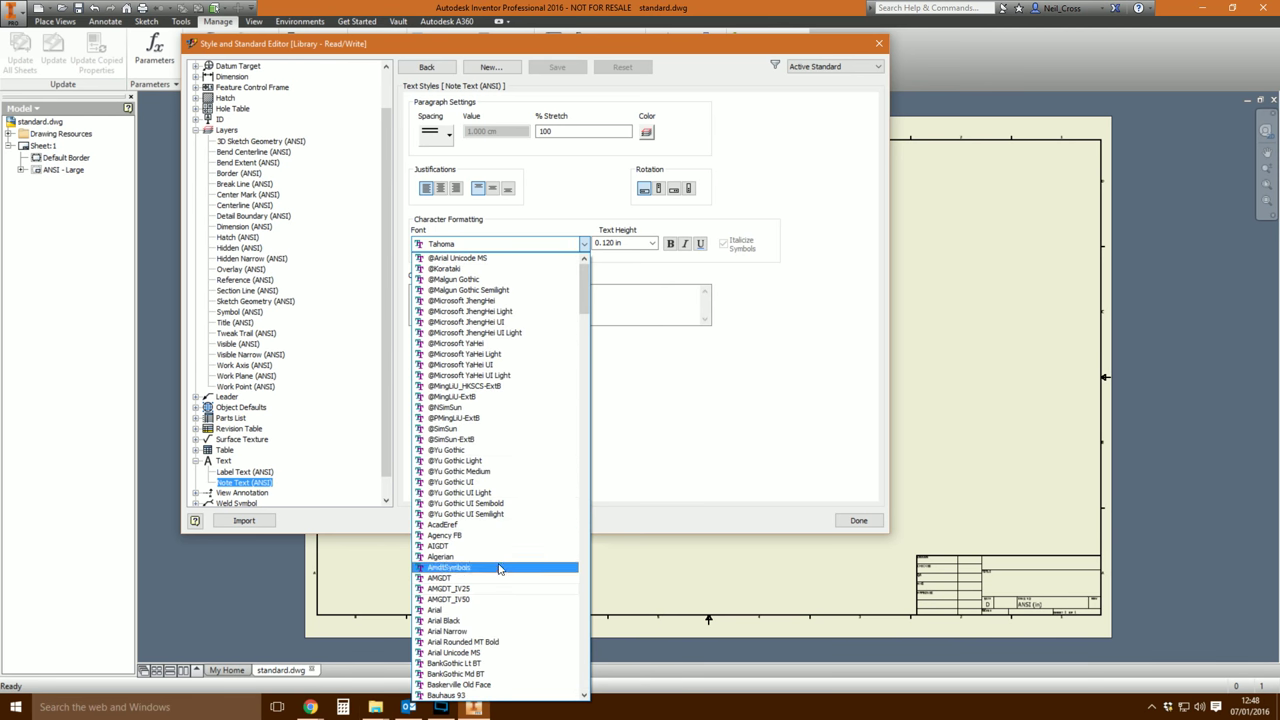
pyautogui.click(480, 609)
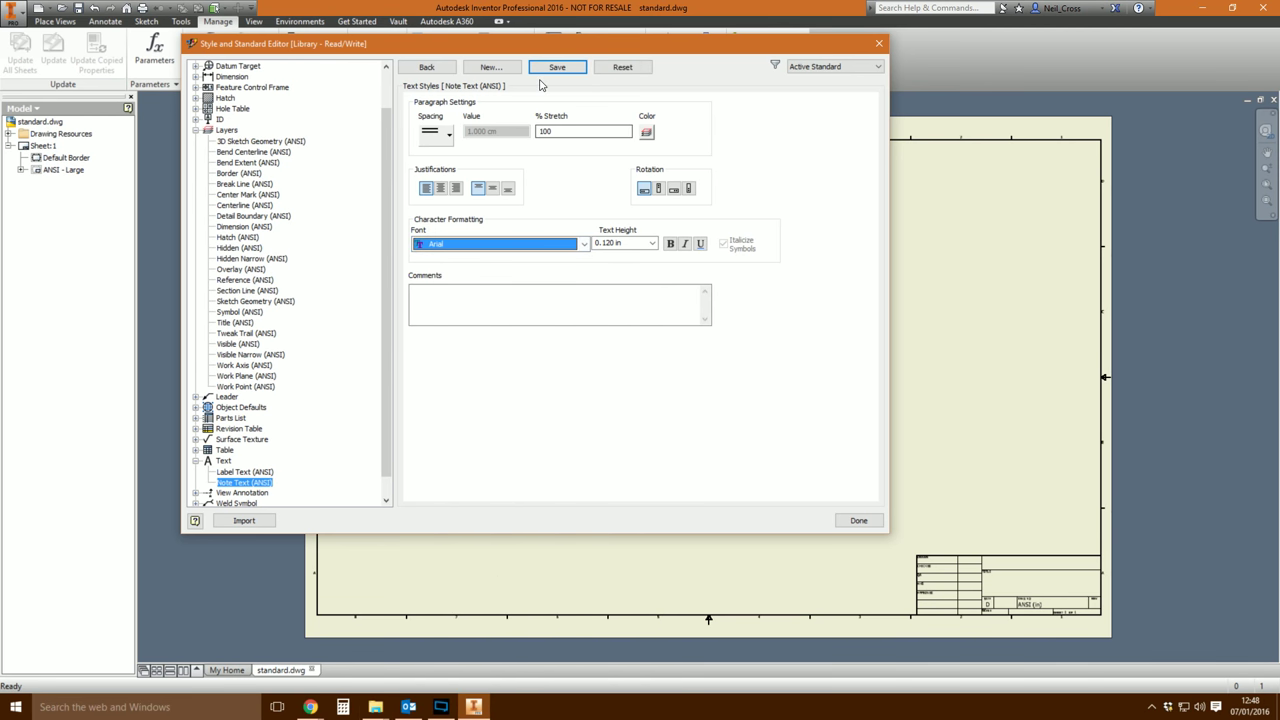
pyautogui.click(858, 520)
pyautogui.scroll(5, 890, 497)
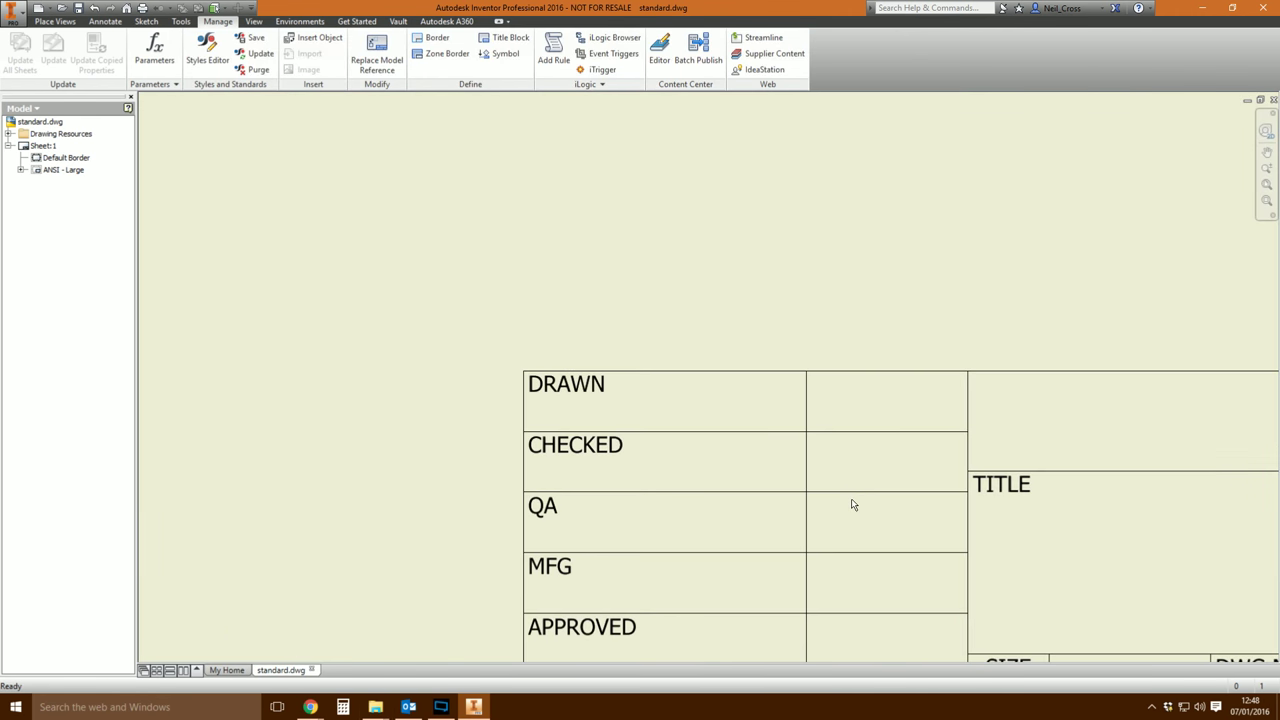
pyautogui.scroll(-2, 783, 490)
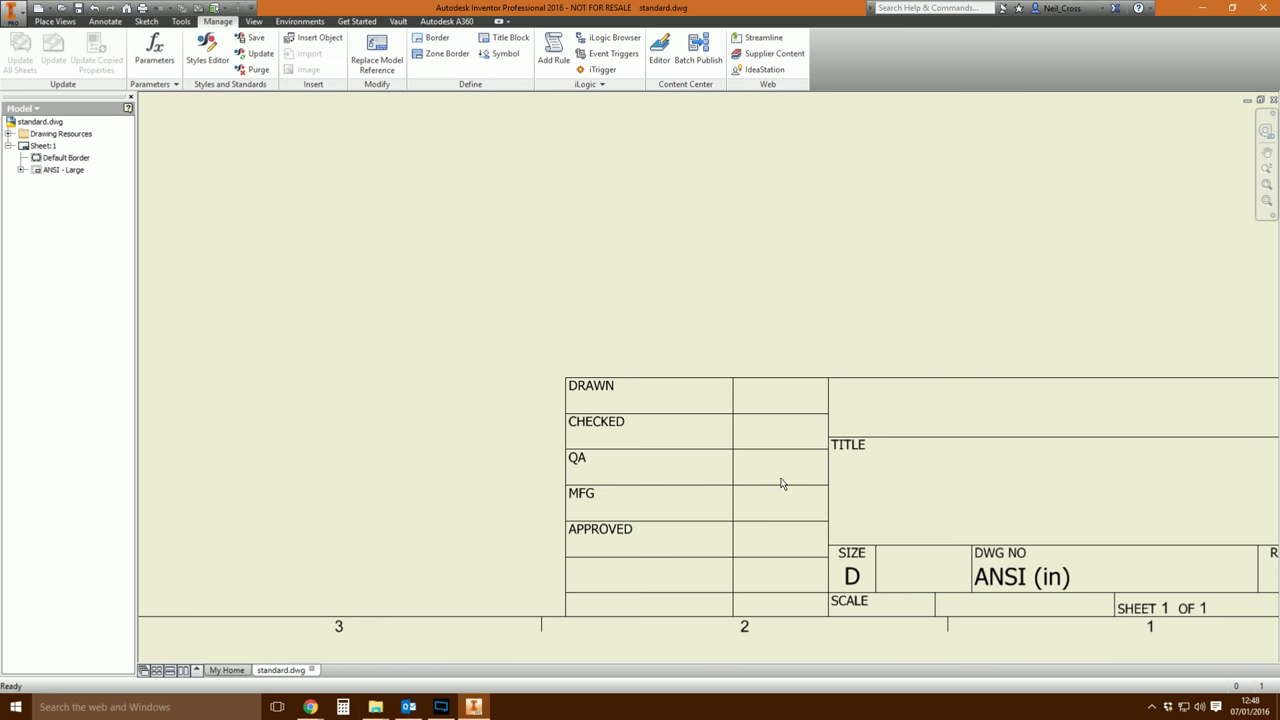
pyautogui.scroll(-2, 790, 490)
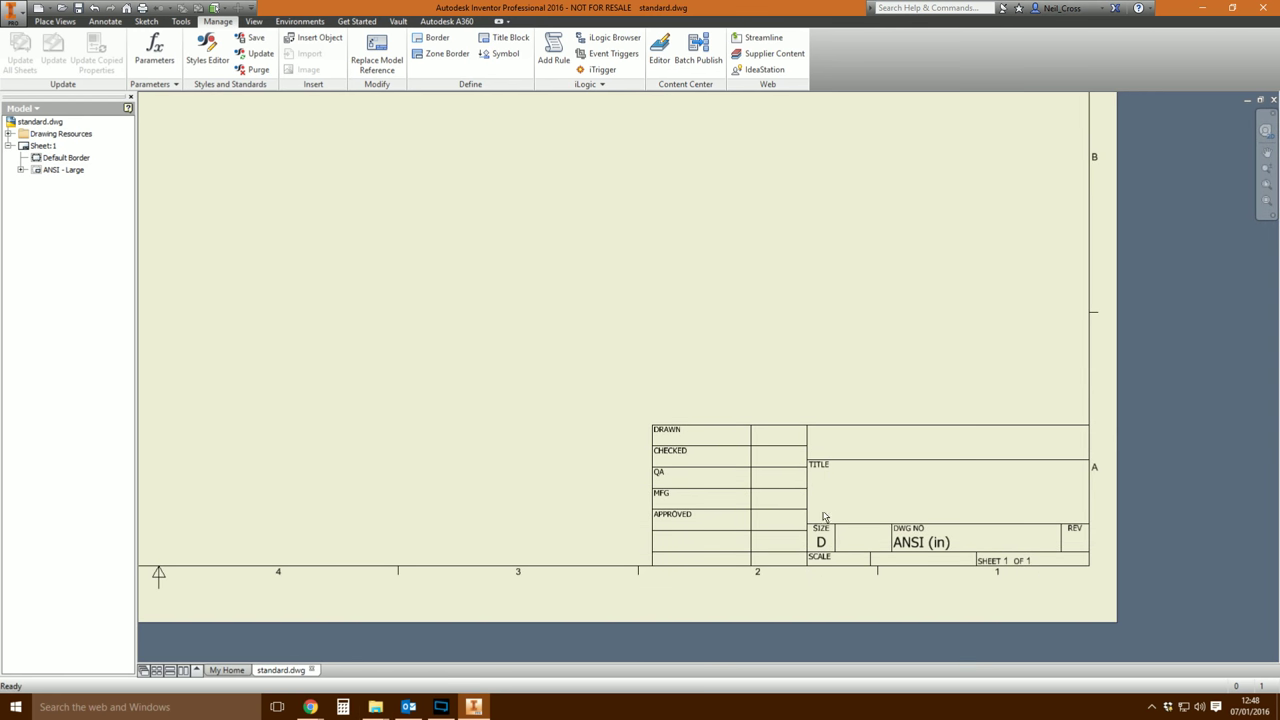
pyautogui.scroll(-2, 750, 547)
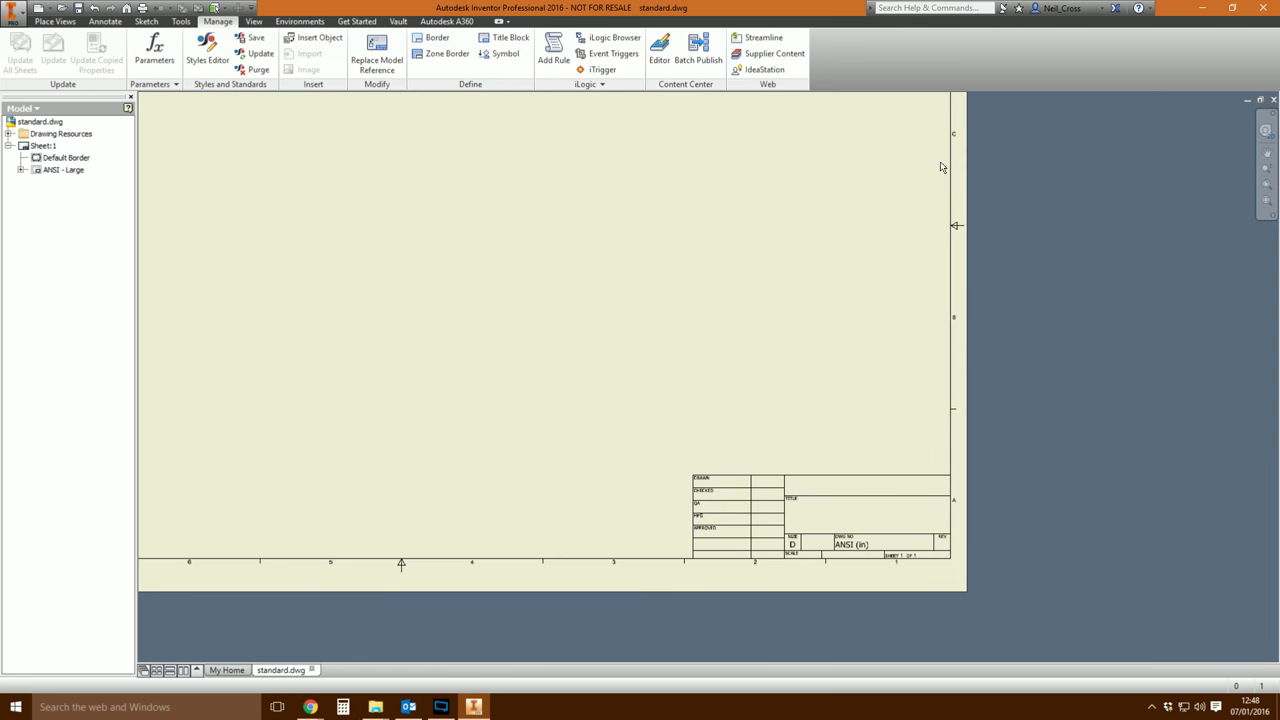
# Reopen the style editor, set the Border (ANSI) layer's colour to red, save the change and close the editor.
pyautogui.scroll(-3, 851, 371)
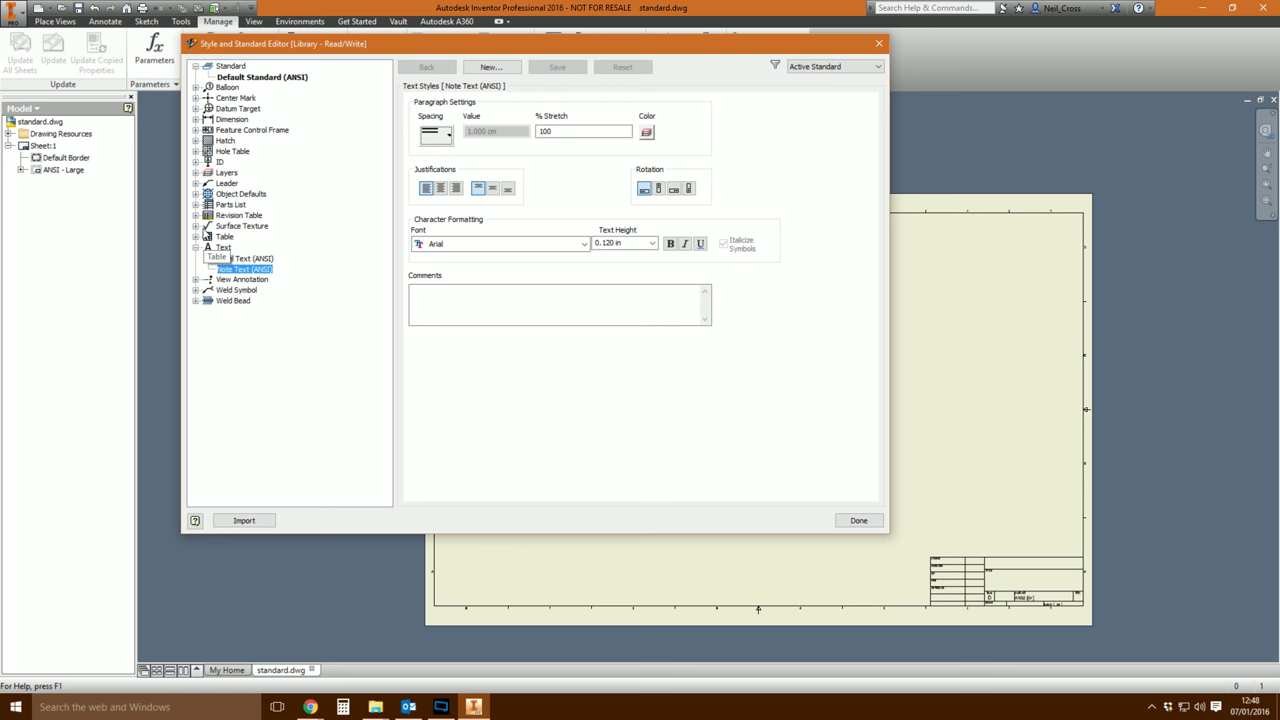
pyautogui.click(196, 172)
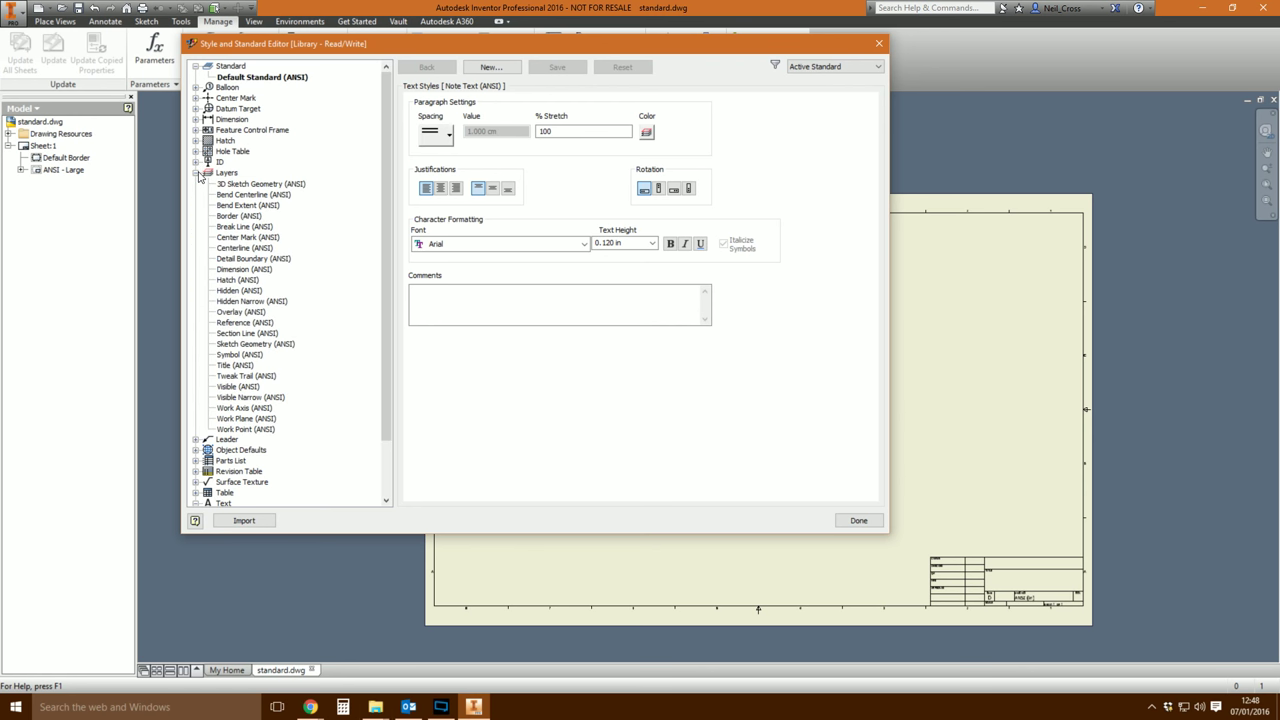
pyautogui.click(238, 216)
pyautogui.click(535, 342)
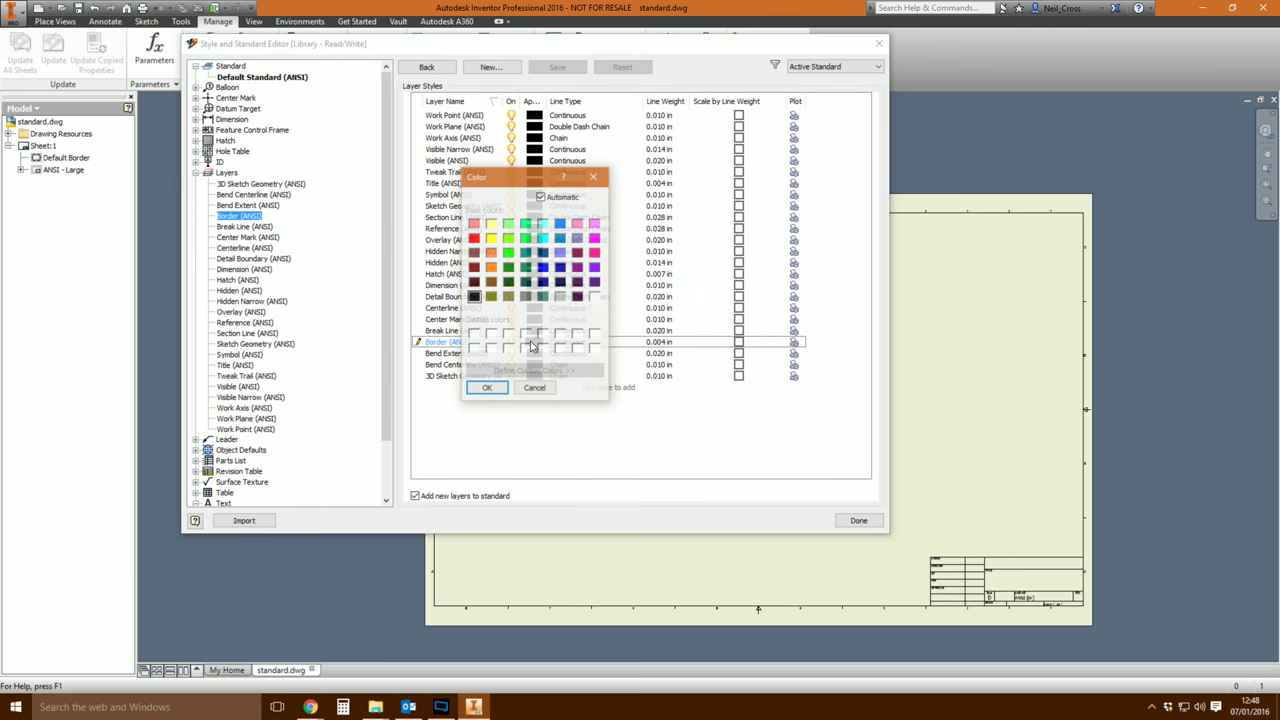
pyautogui.click(473, 238)
pyautogui.click(487, 388)
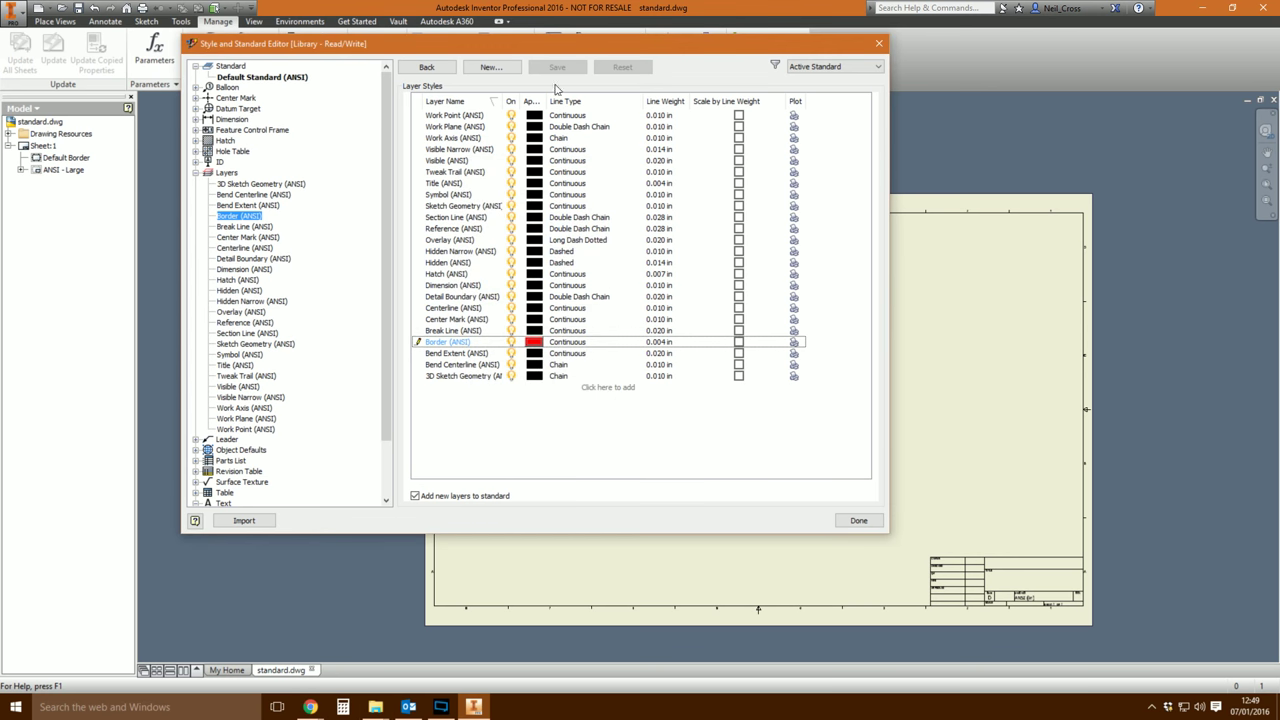
pyautogui.press('Down')
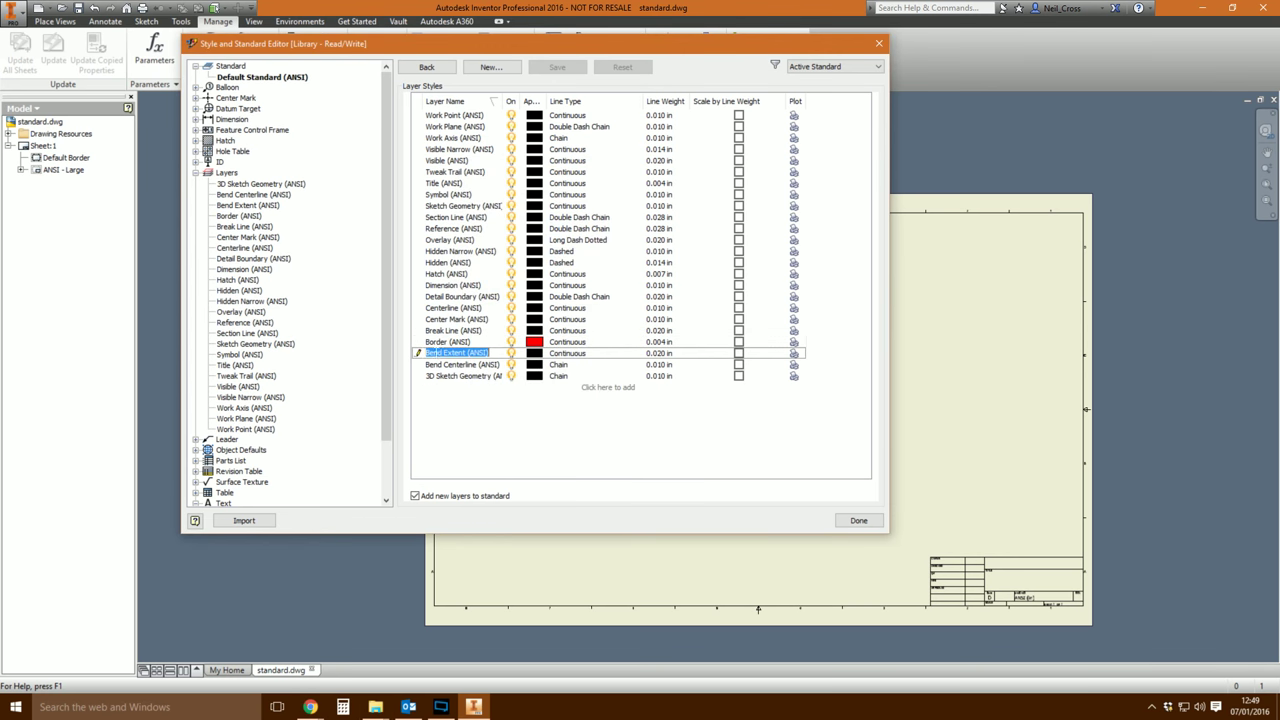
pyautogui.click(560, 68)
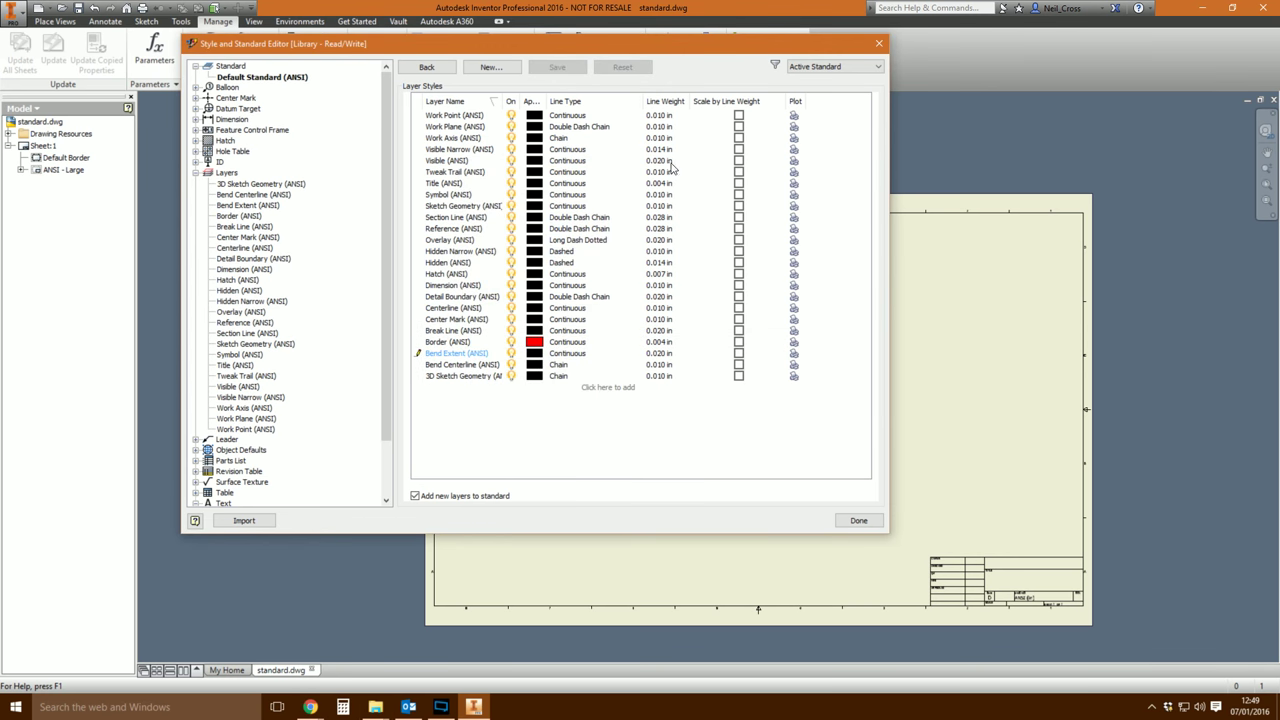
pyautogui.click(858, 520)
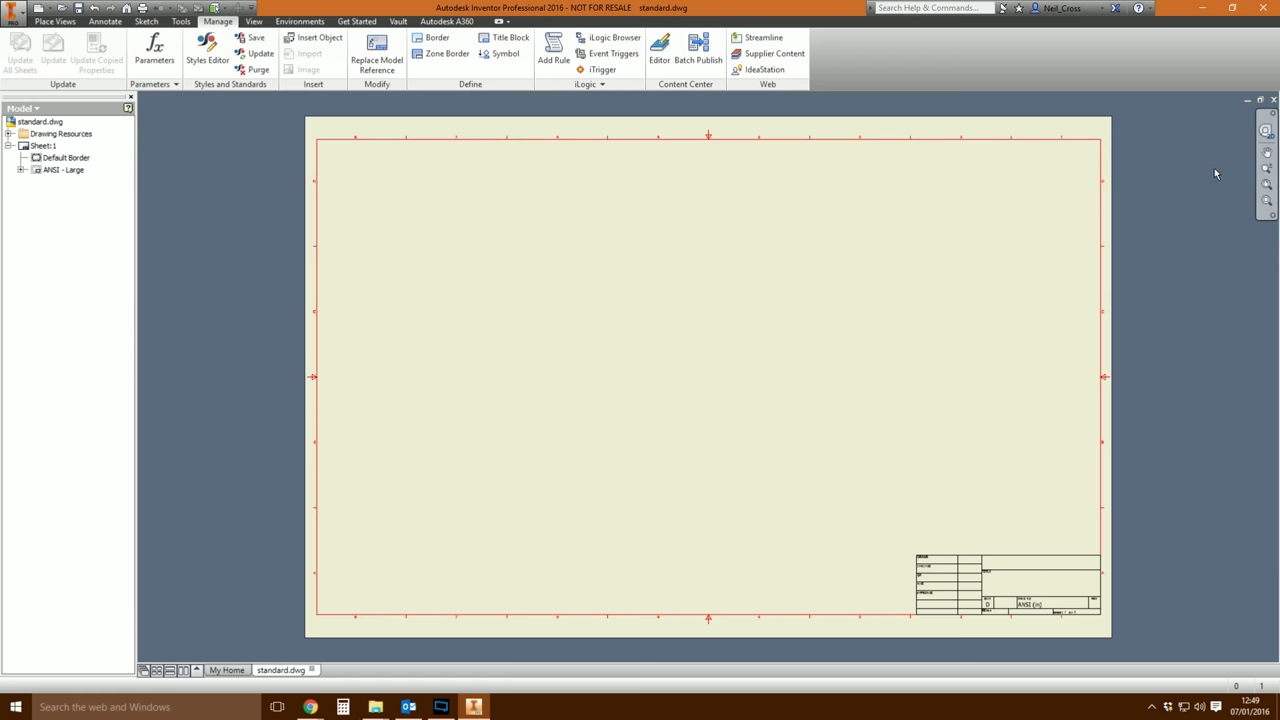
# Save and close the standard.dwg template, and create a new drawing from it, accepting the style library definitions.
pyautogui.click(1273, 100)
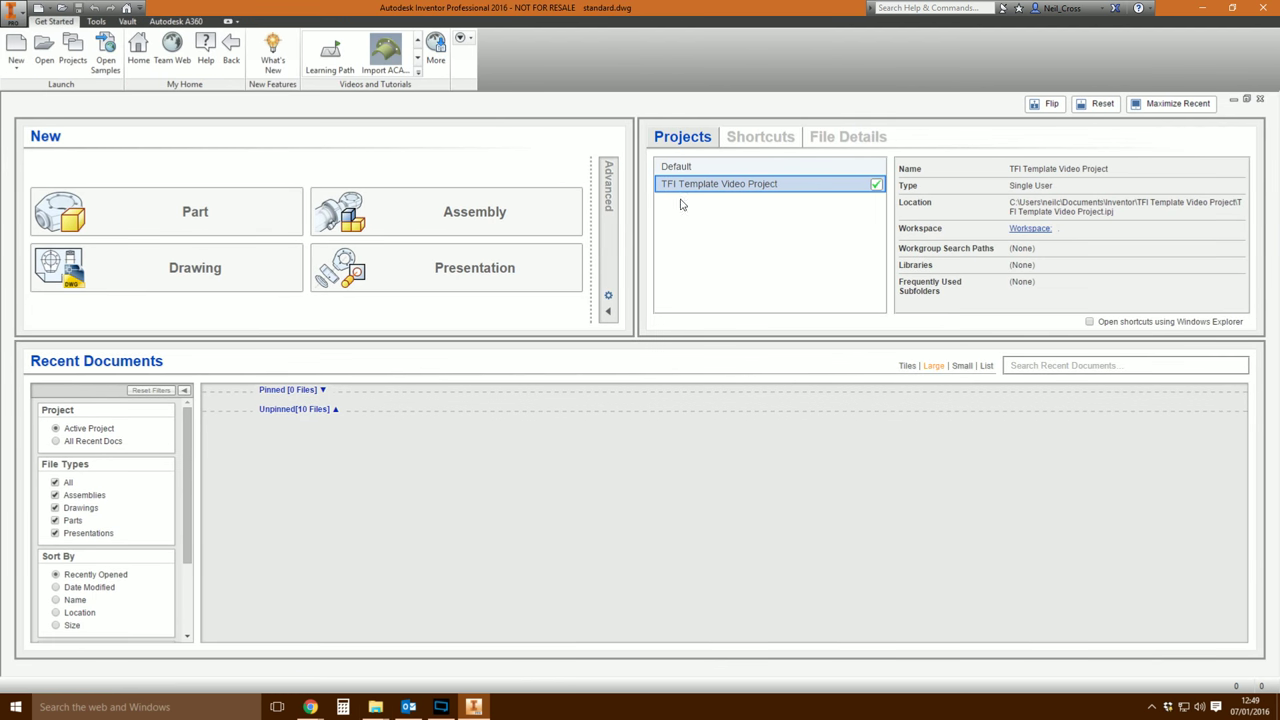
pyautogui.click(16, 50)
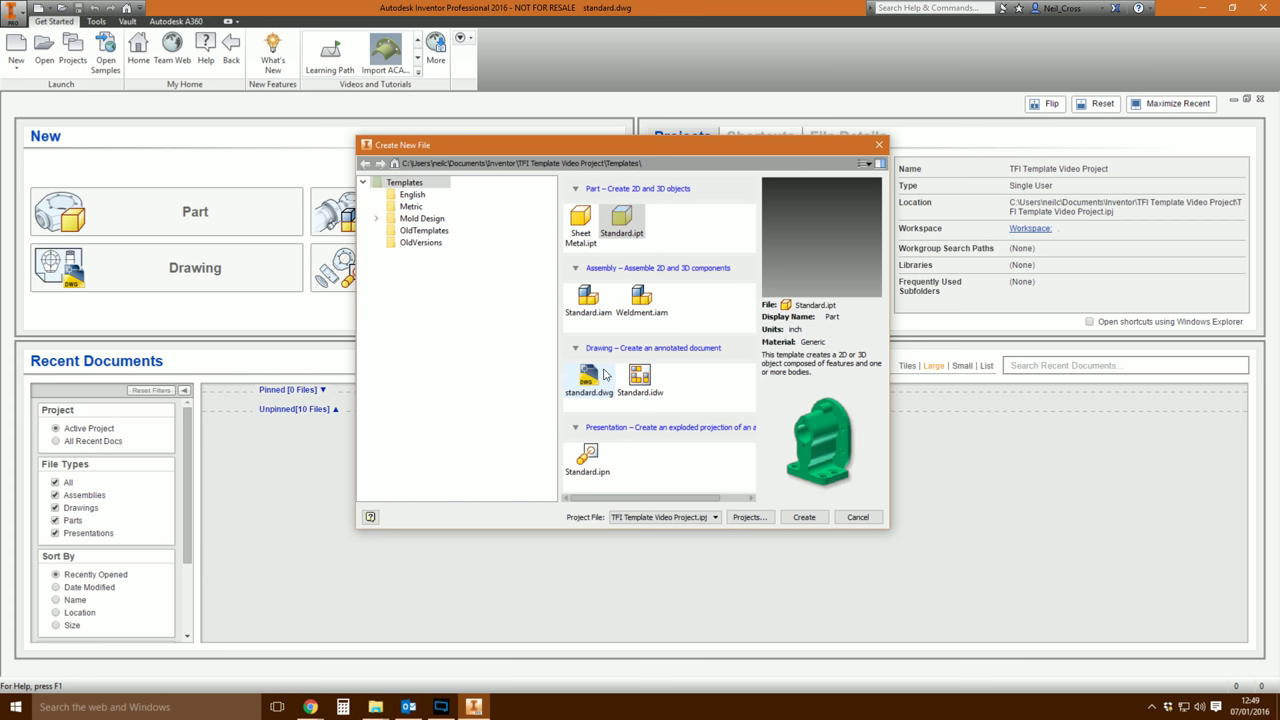
pyautogui.doubleClick(596, 378)
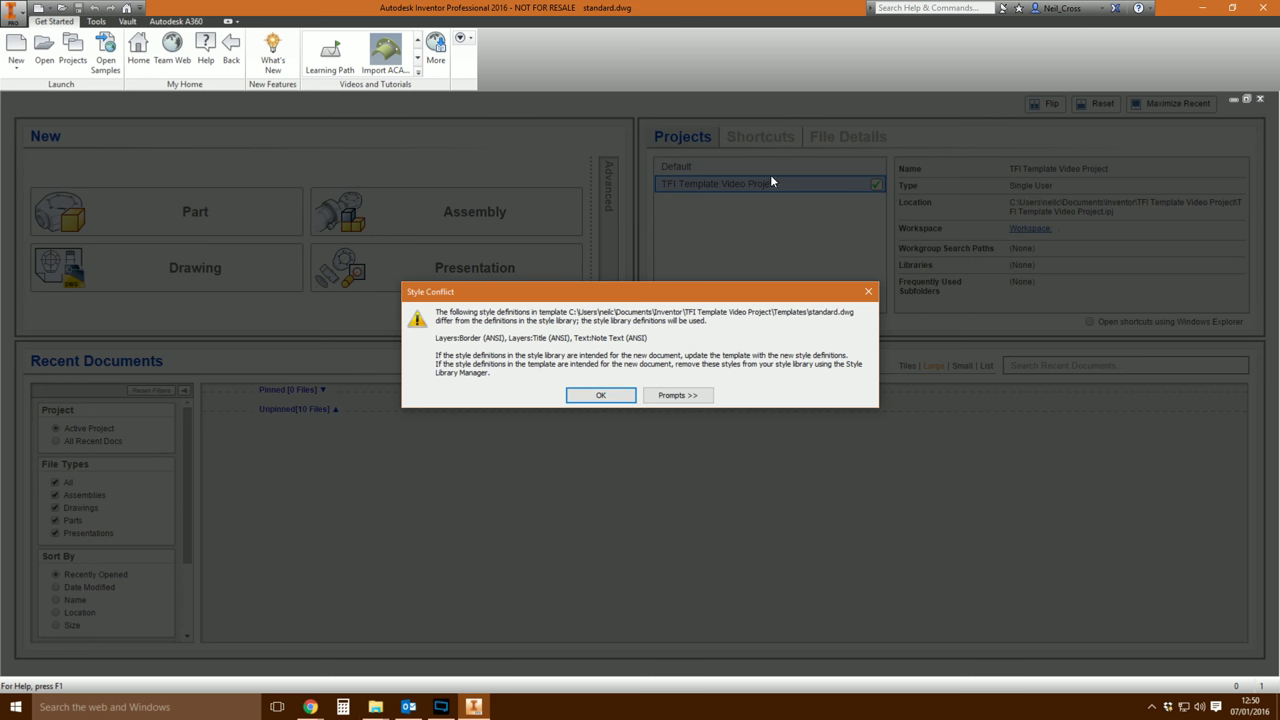
pyautogui.click(582, 399)
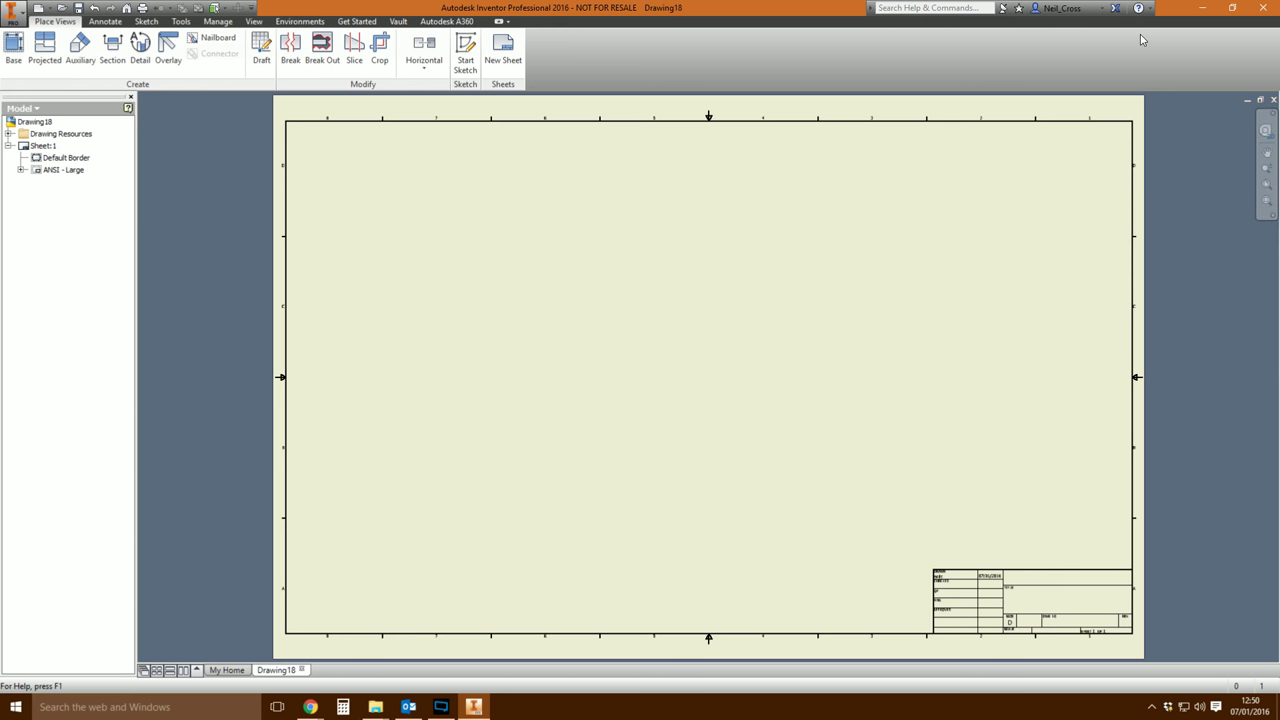
# Close the new drawing and reopen the standard.dwg template from the project's Templates folder.
pyautogui.click(1273, 99)
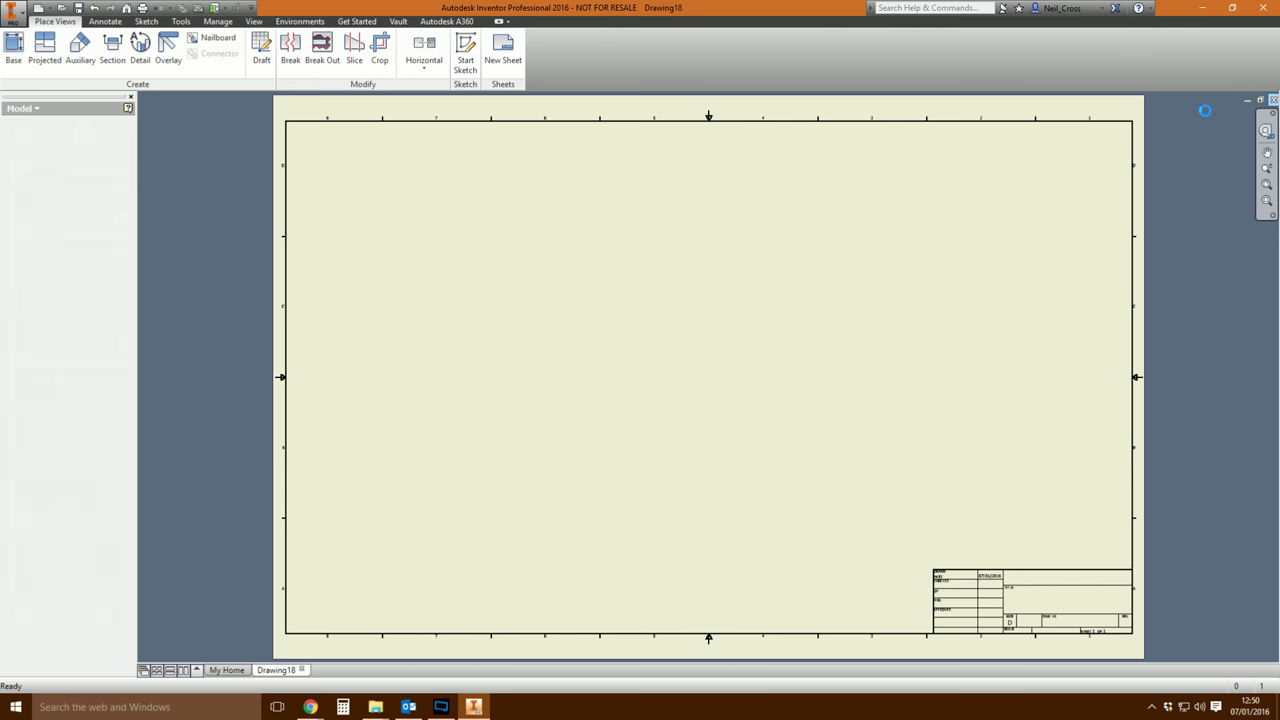
pyautogui.click(44, 50)
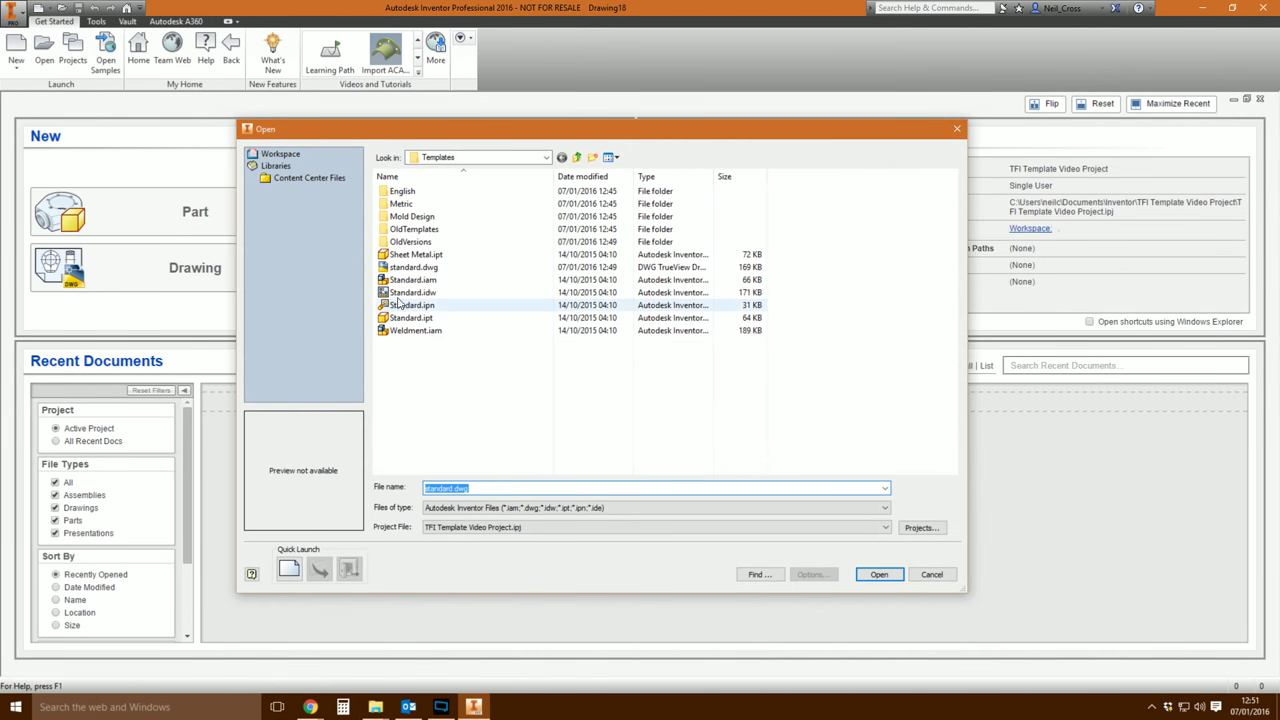
pyautogui.doubleClick(410, 267)
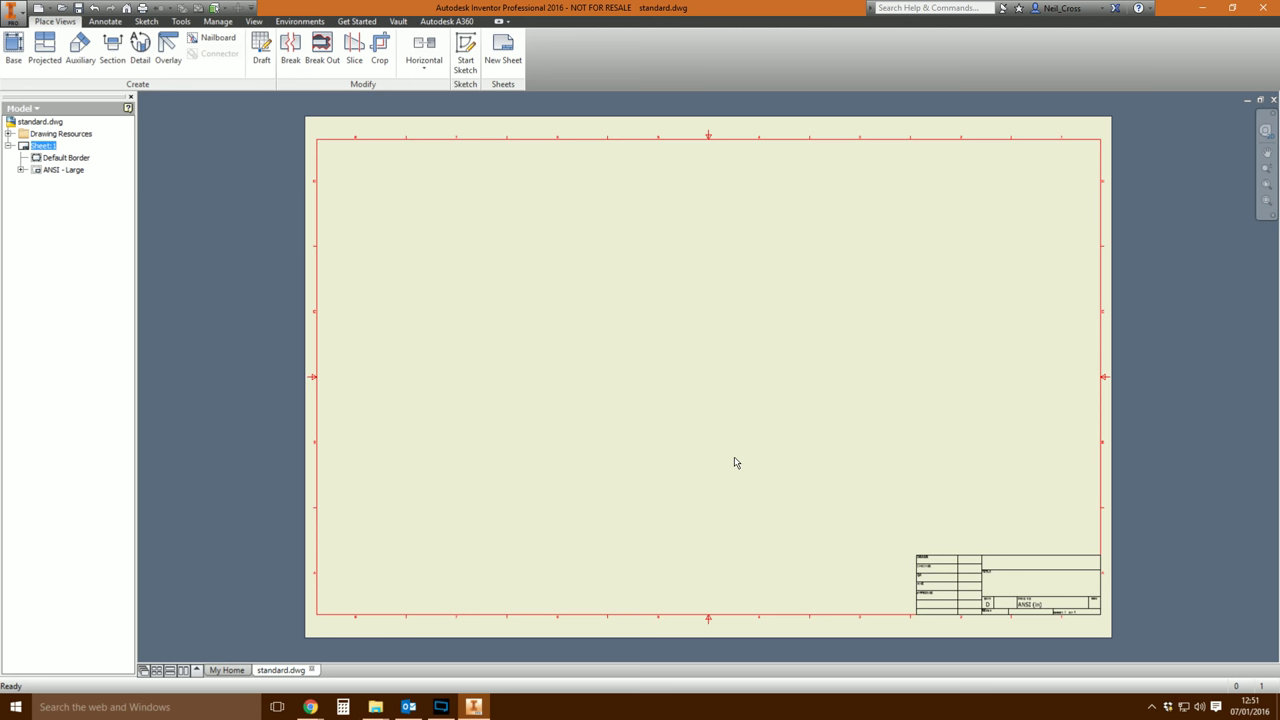
# Save all the listed local styles in standard.dwg to the style library, including Border (ANSI), Note Text (ANSI) and Title (ANSI).
pyautogui.click(341, 151)
pyautogui.click(216, 21)
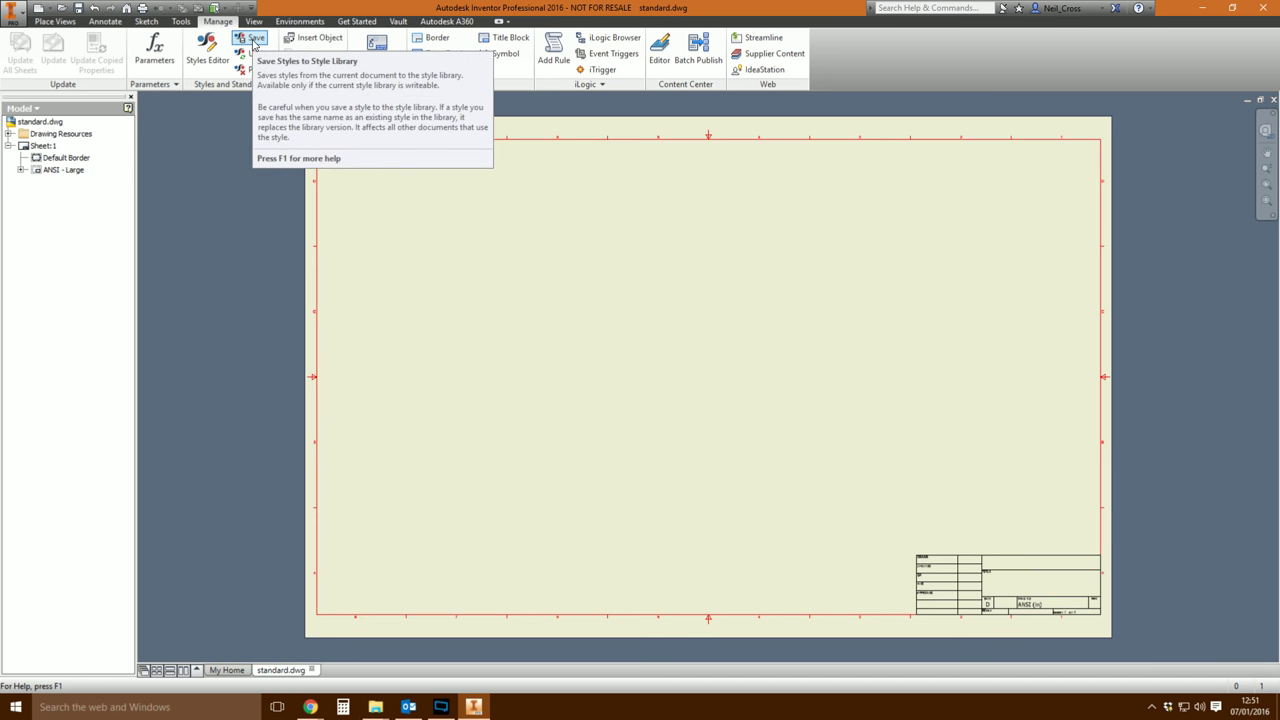
pyautogui.click(253, 43)
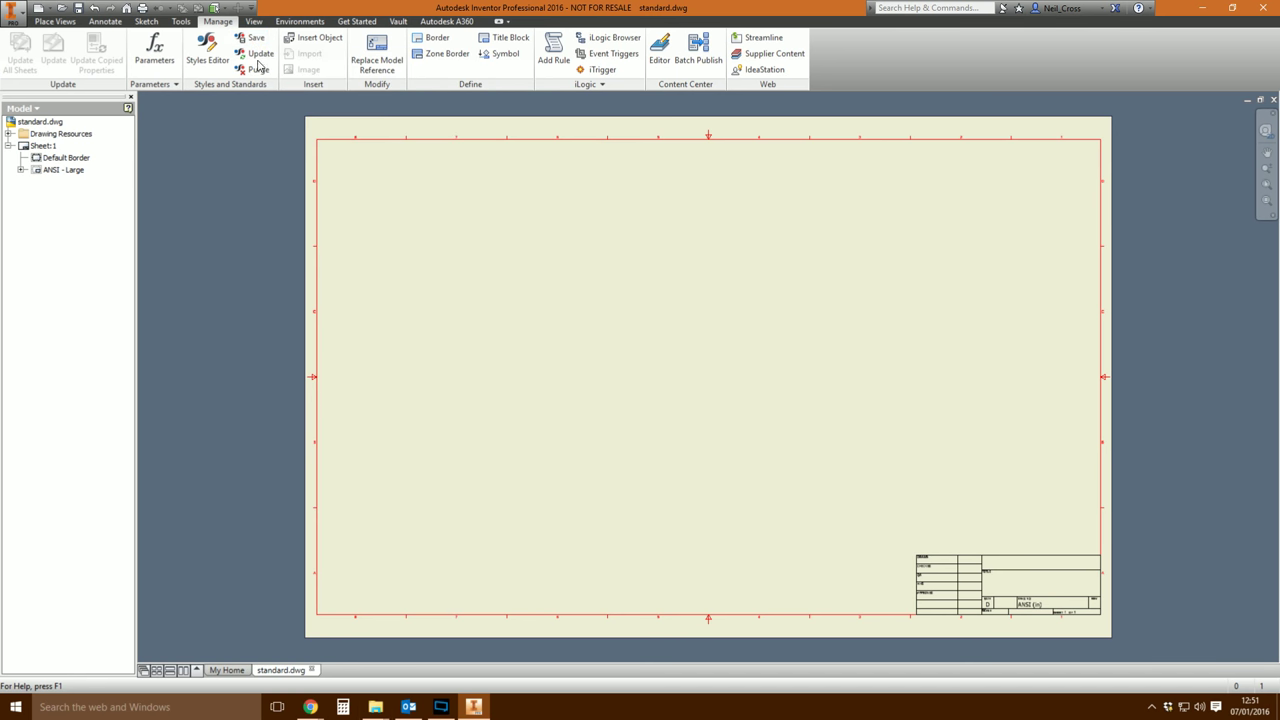
pyautogui.moveTo(440, 108); pyautogui.dragTo(845, 178)
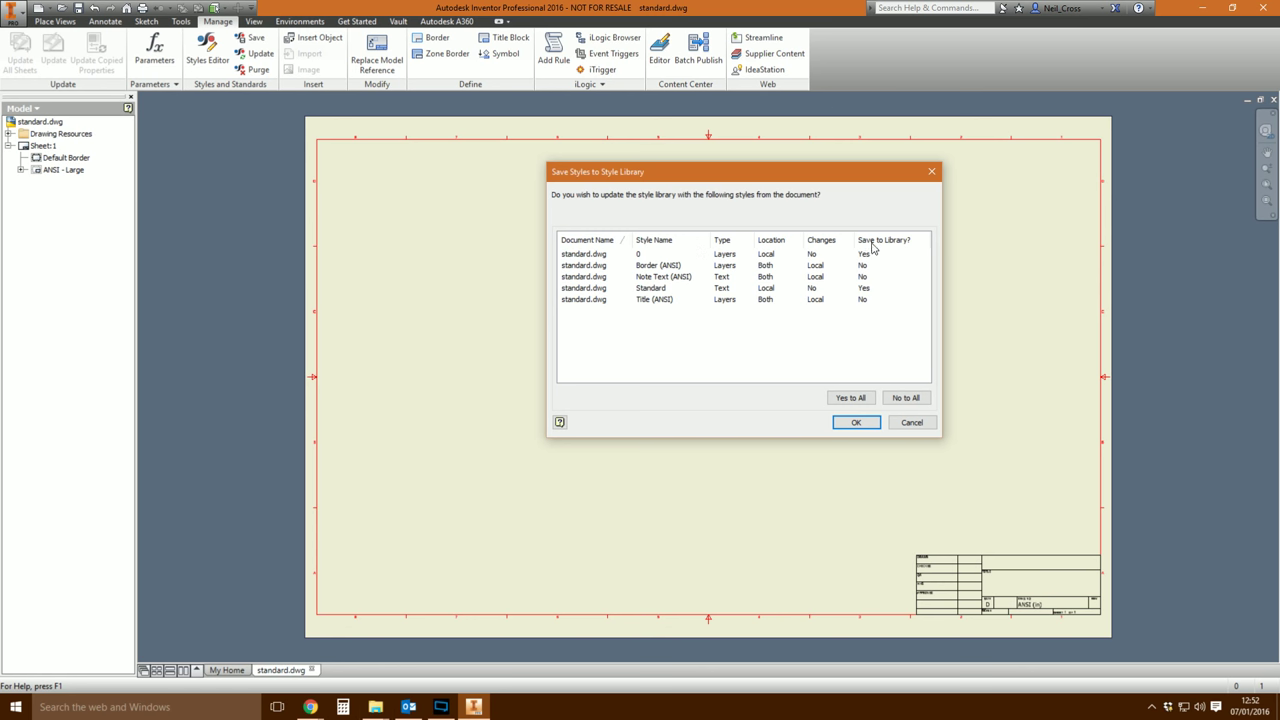
pyautogui.click(848, 399)
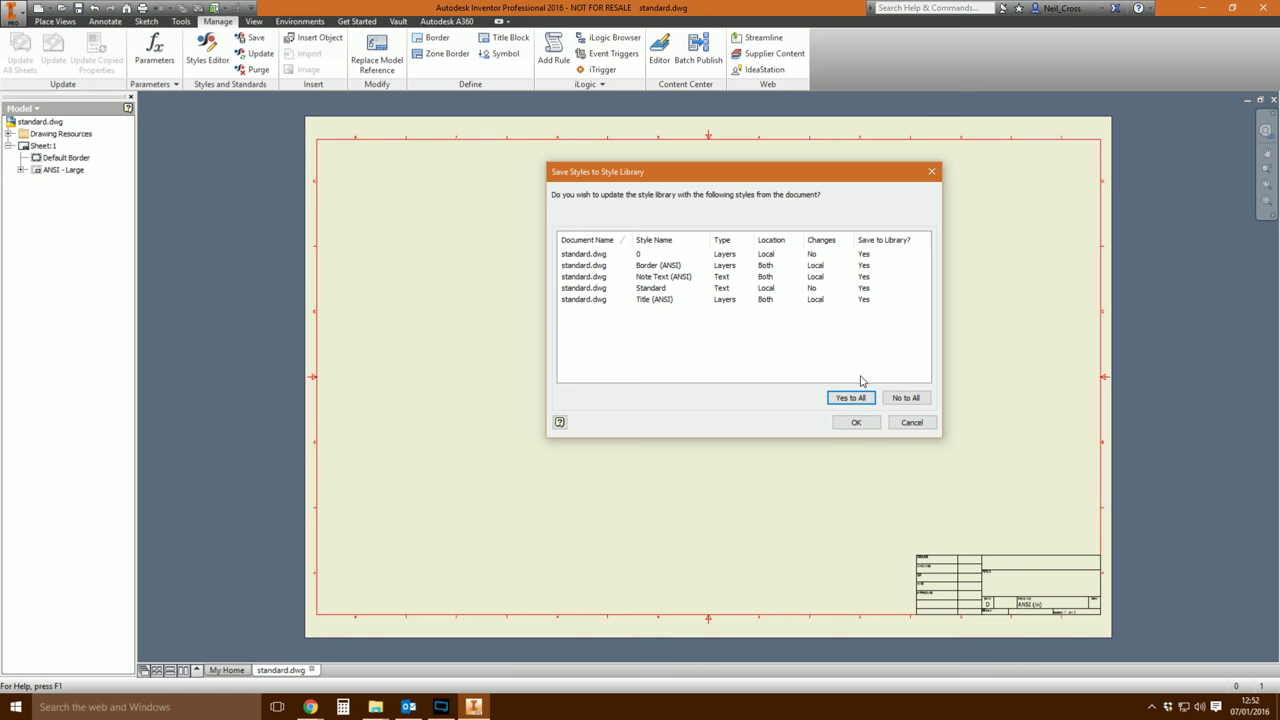
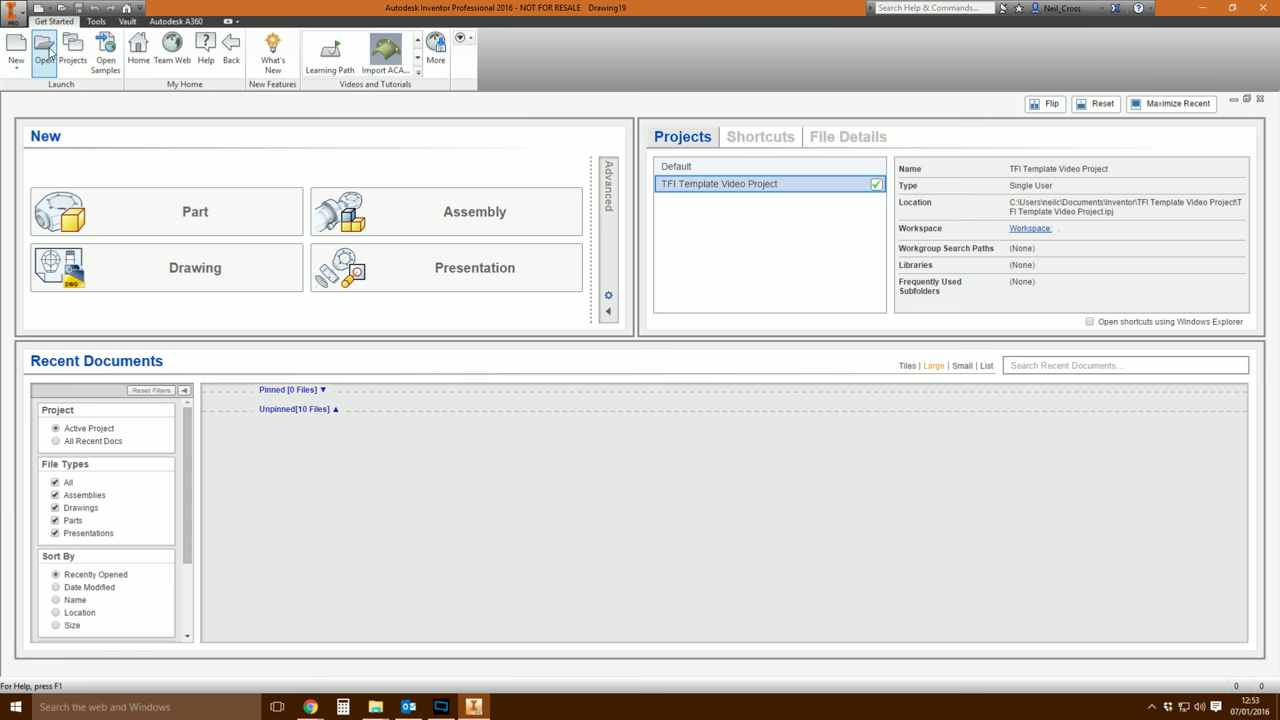
# Open the existing drawing Rim.idw from the project's Models, Parts, Rim folder.
pyautogui.click(50, 52)
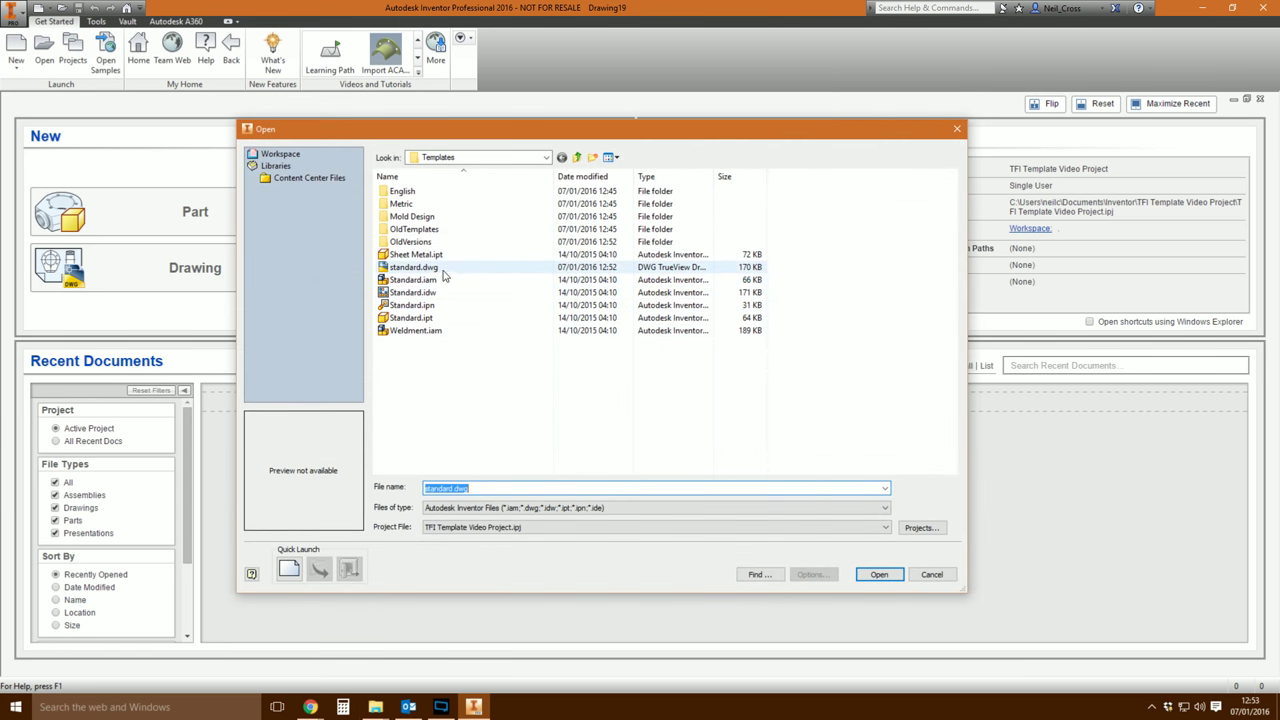
pyautogui.click(577, 157)
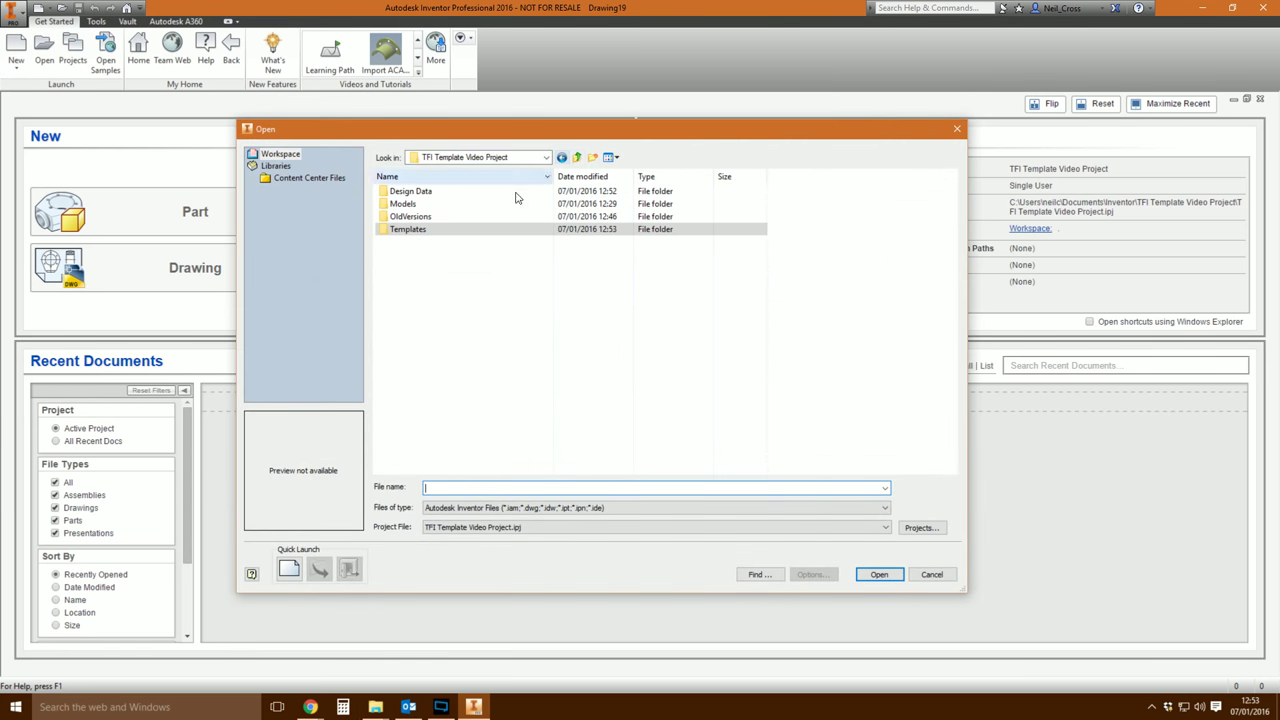
pyautogui.doubleClick(402, 203)
pyautogui.doubleClick(400, 256)
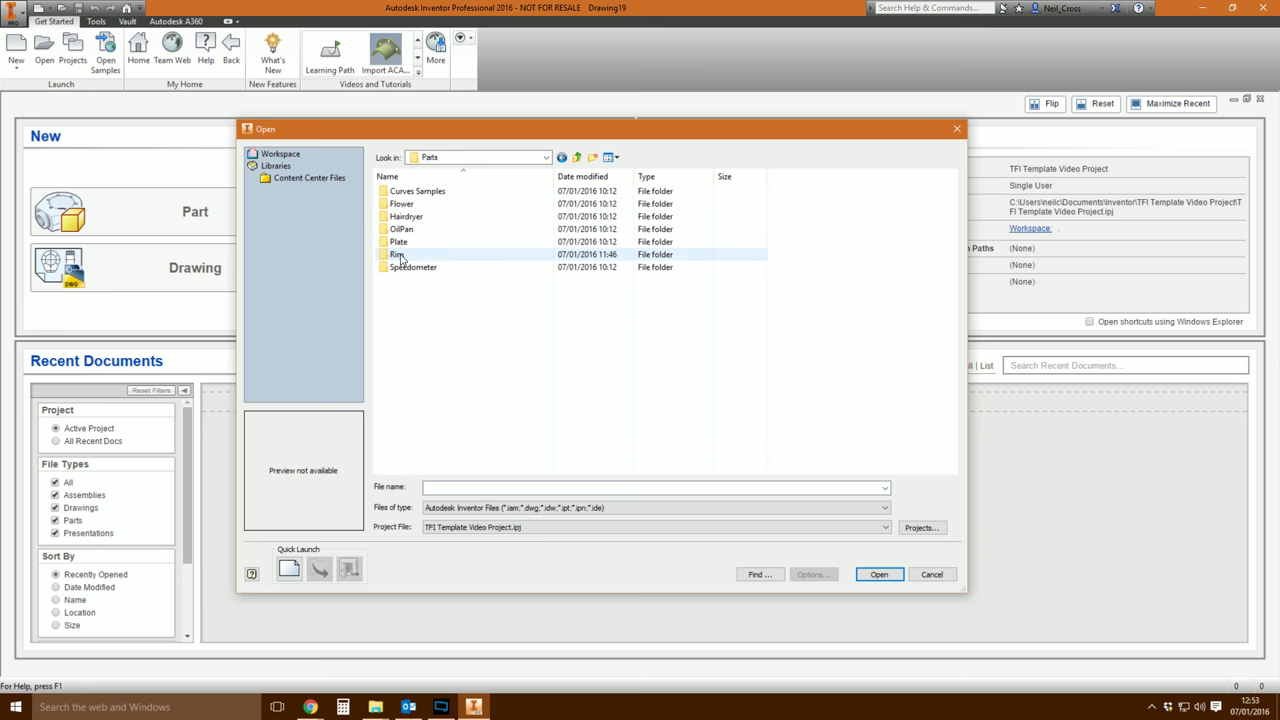
pyautogui.doubleClick(404, 256)
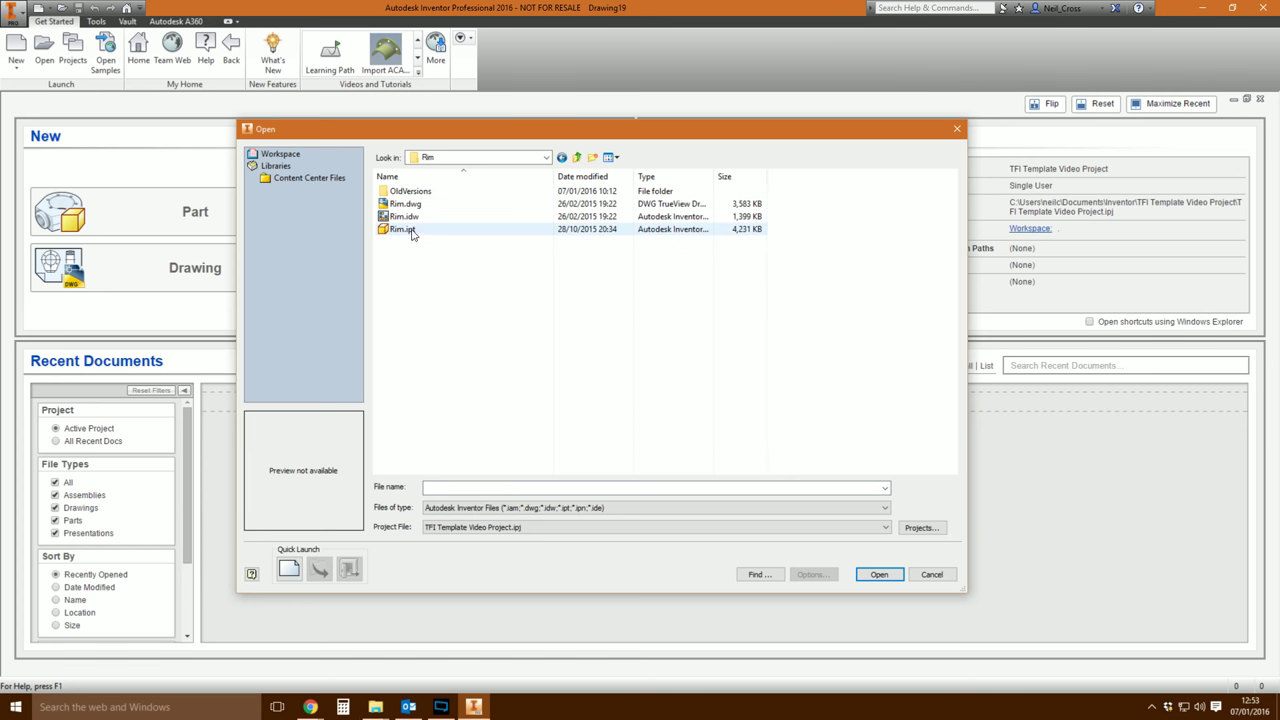
pyautogui.click(412, 217)
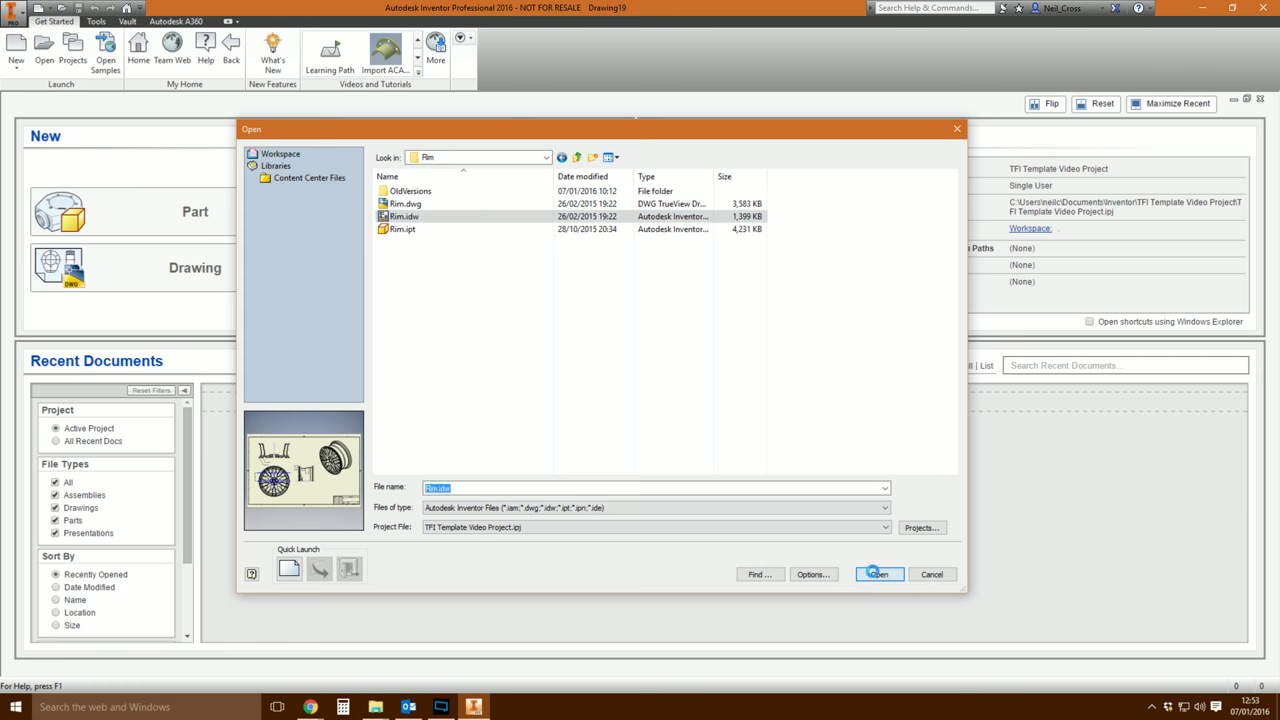
pyautogui.click(872, 575)
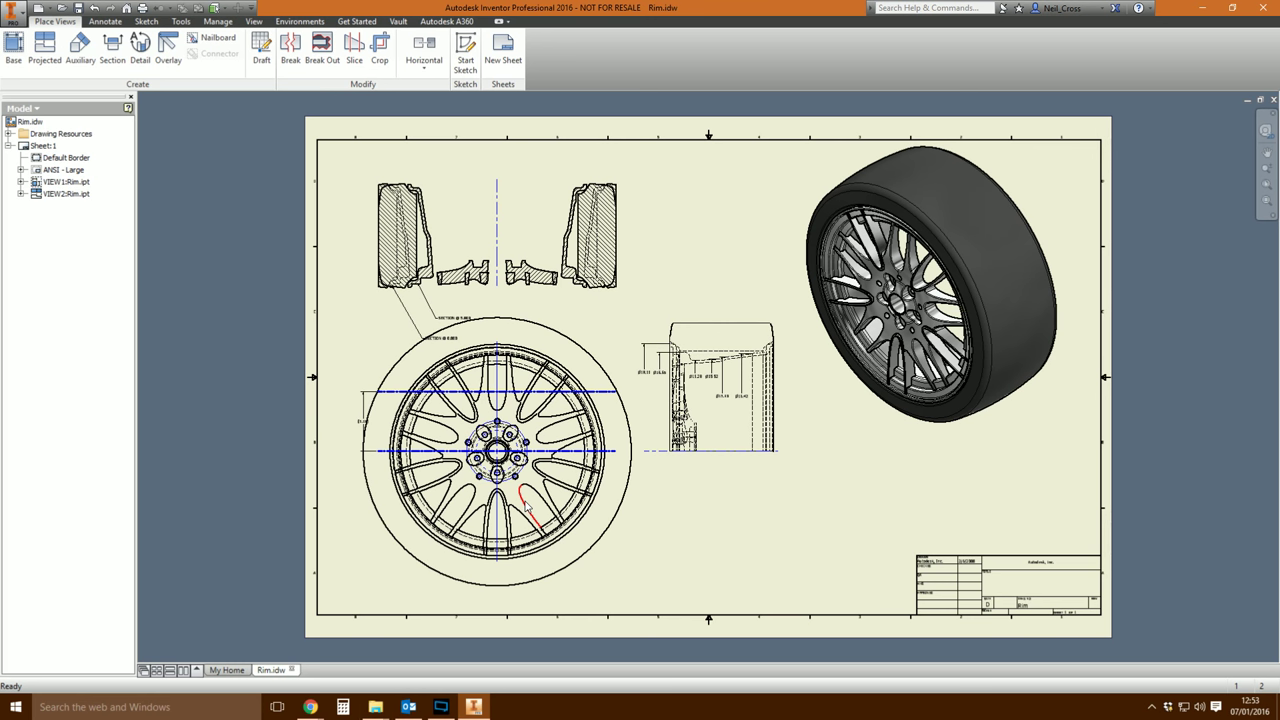
# Update all of Rim.idw's styles to match the style library, replacing the locally edited definitions.
pyautogui.click(218, 21)
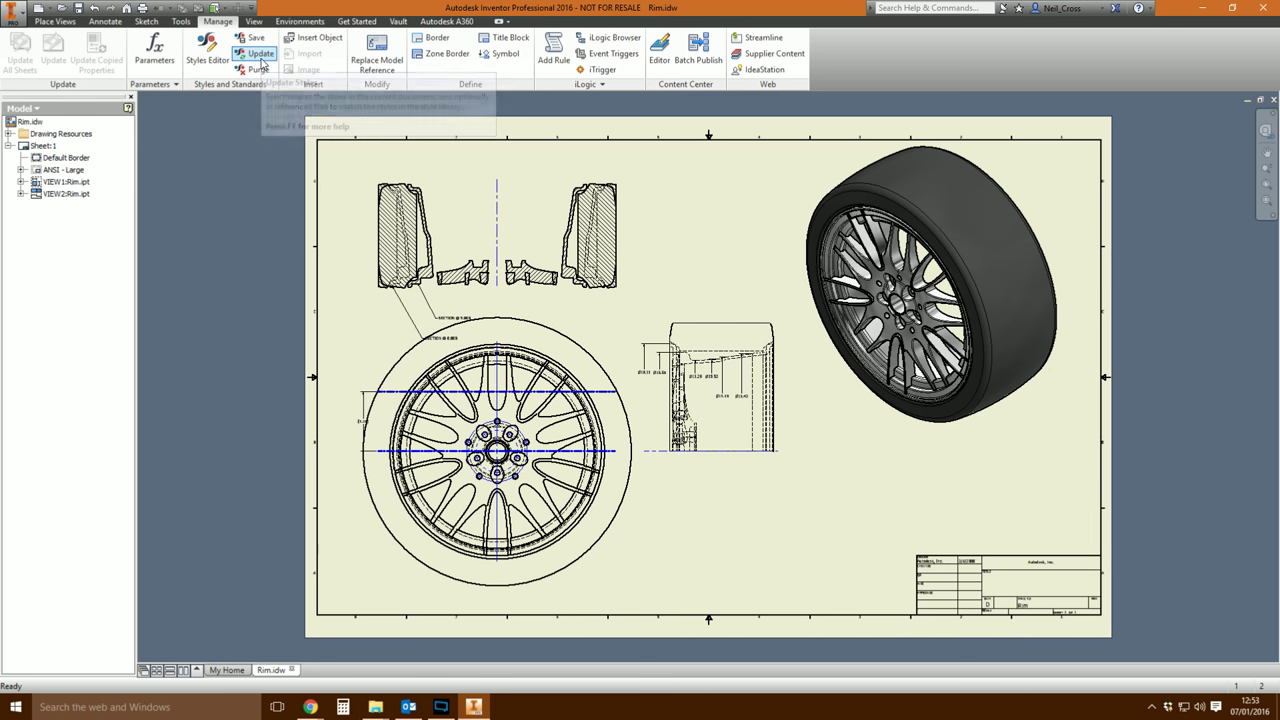
pyautogui.click(259, 54)
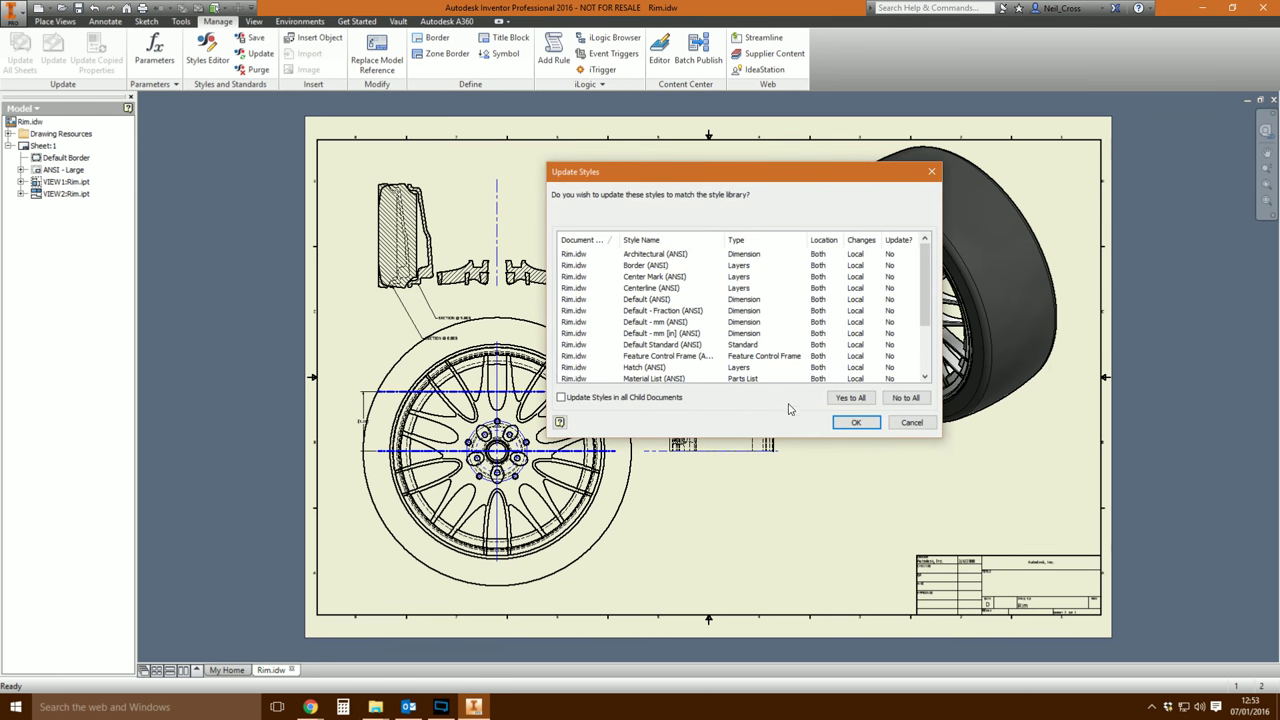
pyautogui.click(845, 398)
pyautogui.click(852, 422)
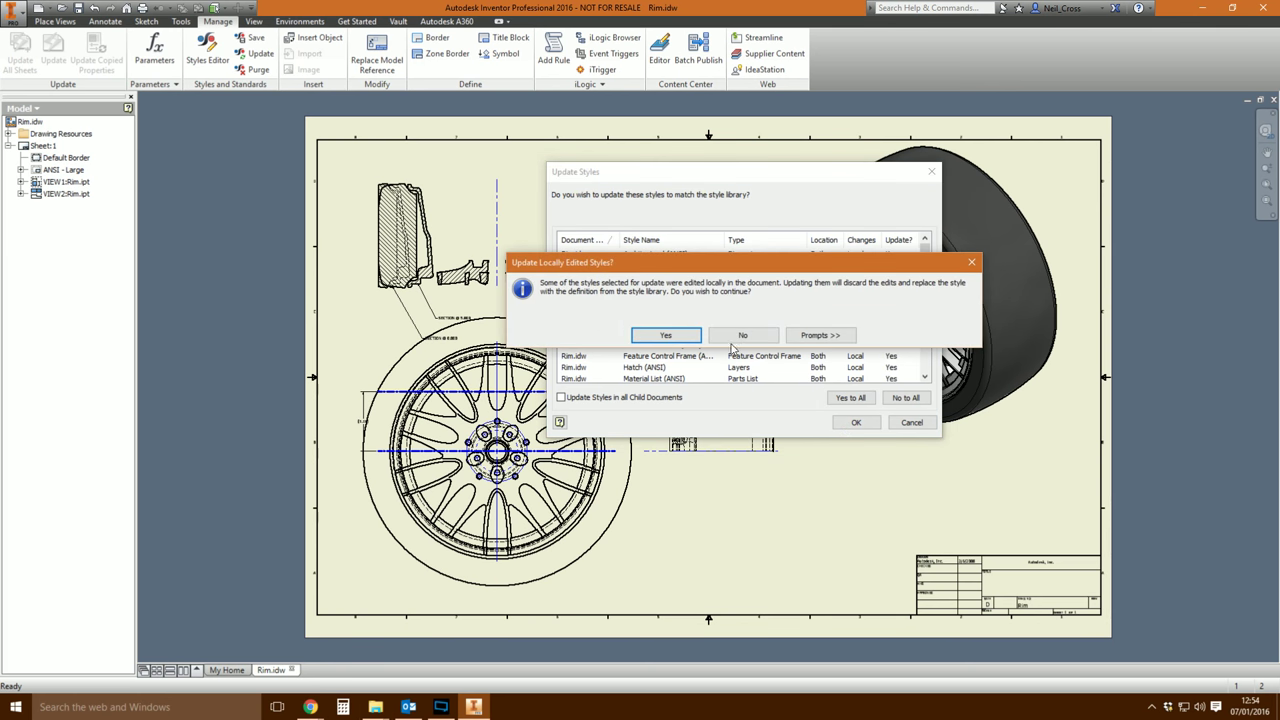
pyautogui.click(667, 336)
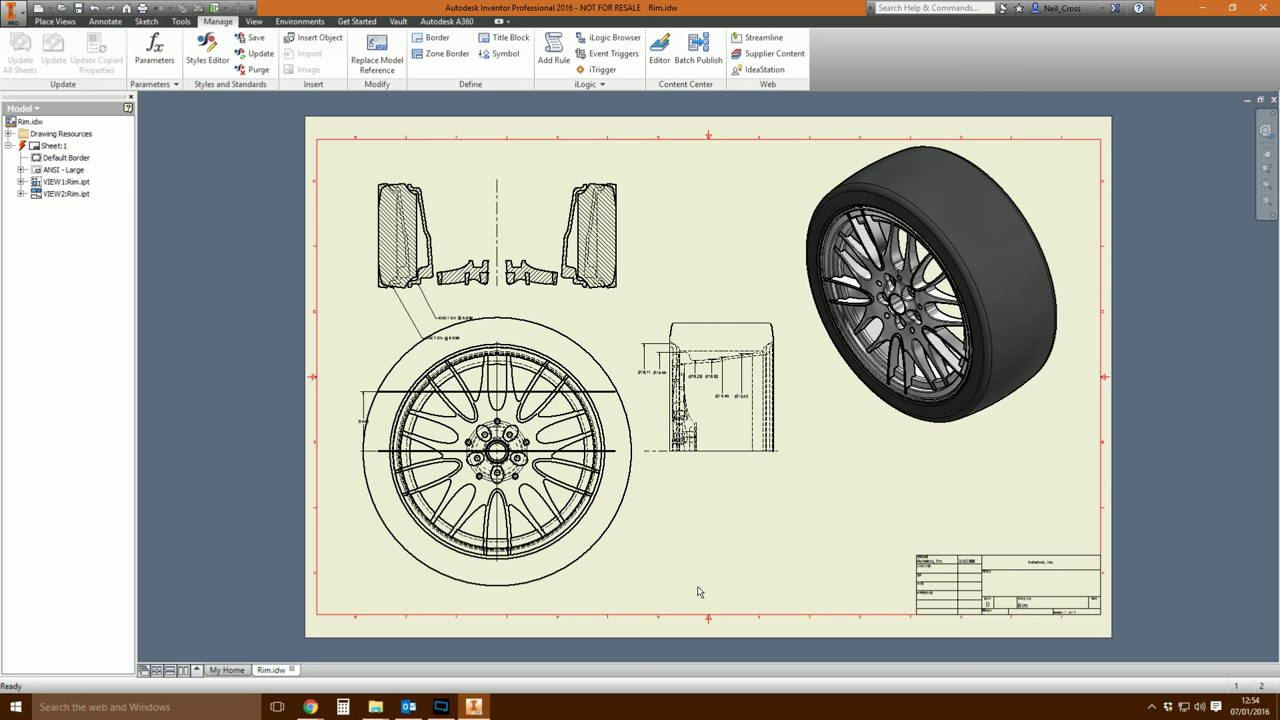
# Close Rim.idw without saving and reopen standard.dwg from the project's Templates folder.
pyautogui.click(1273, 100)
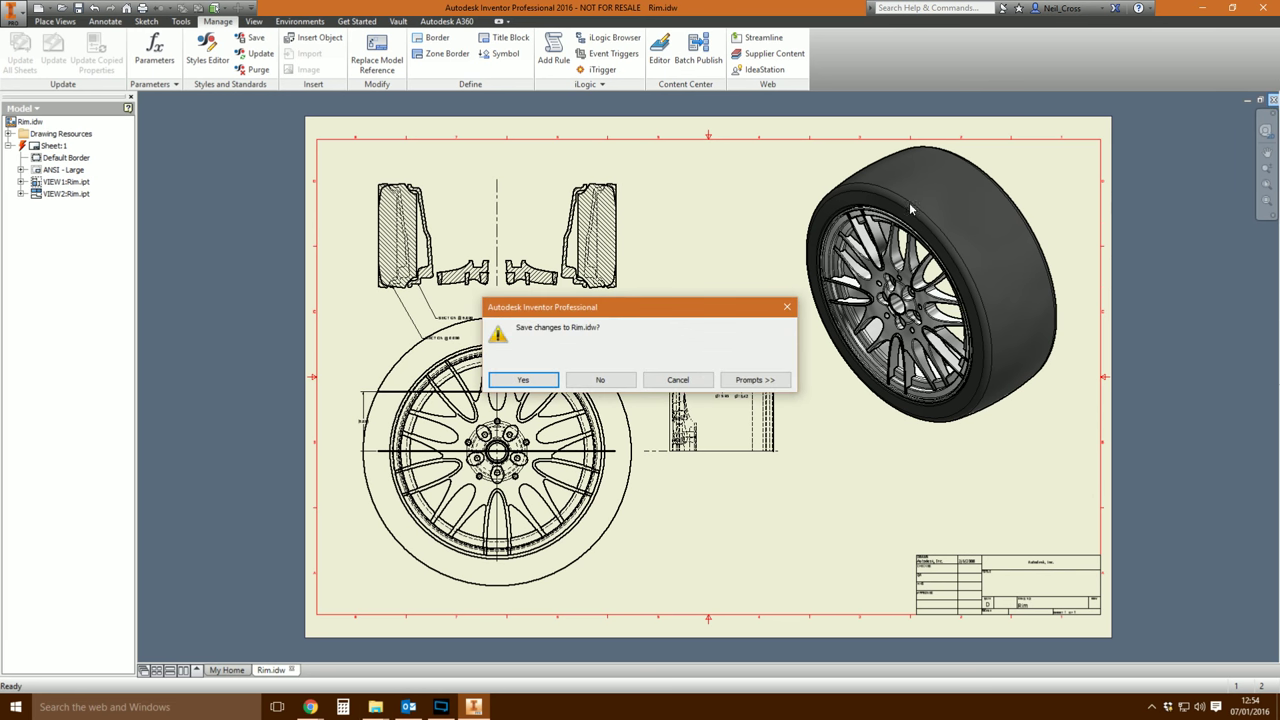
pyautogui.click(607, 380)
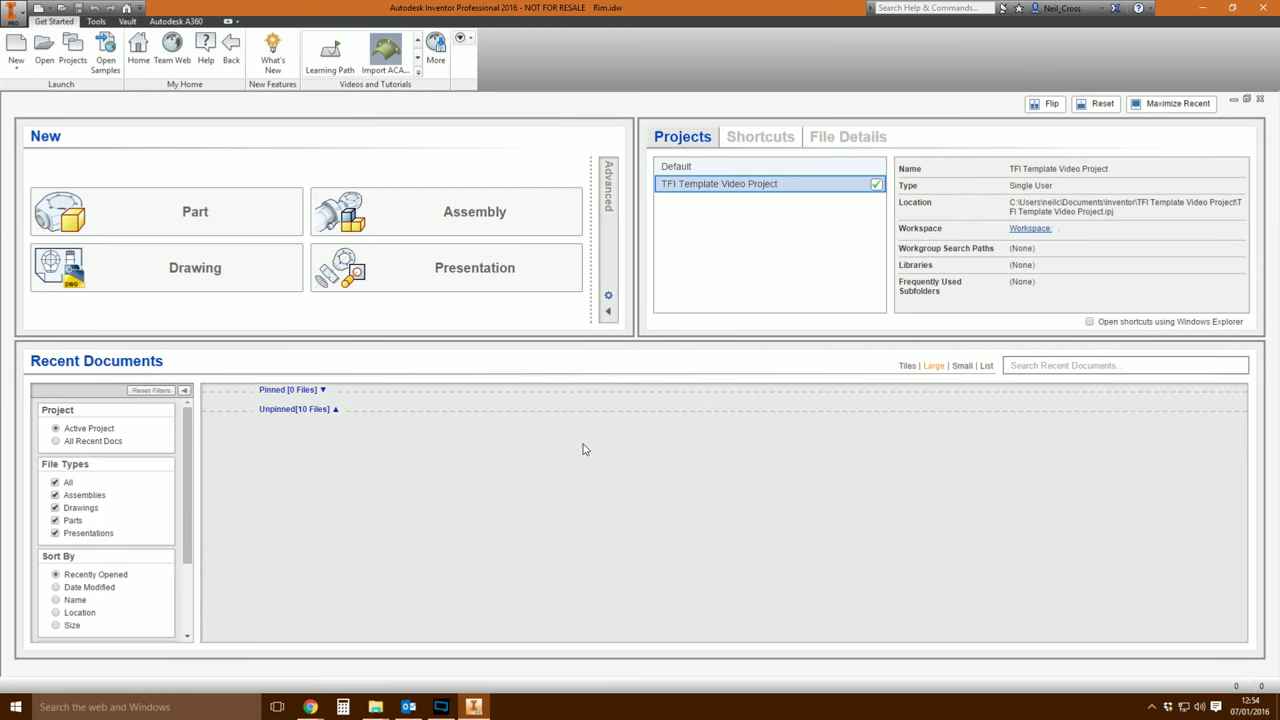
pyautogui.click(45, 70)
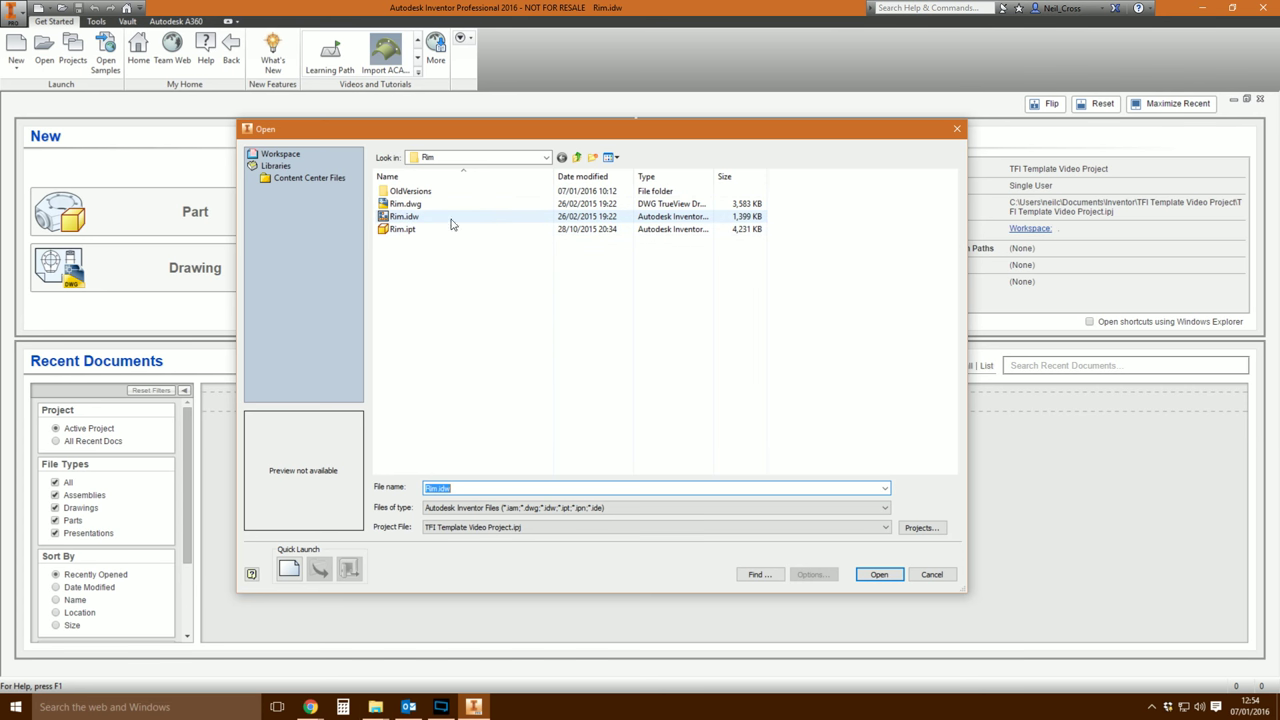
pyautogui.click(577, 158)
pyautogui.click(577, 158)
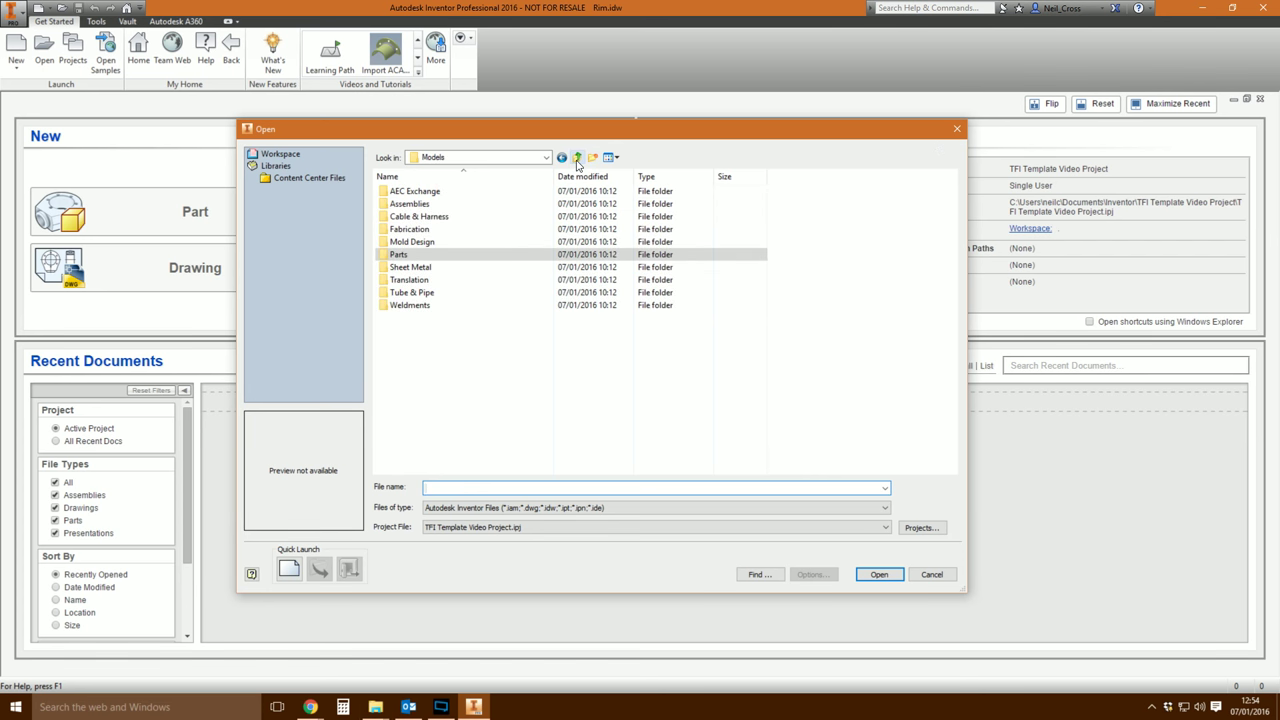
pyautogui.click(577, 158)
pyautogui.doubleClick(402, 229)
pyautogui.doubleClick(412, 268)
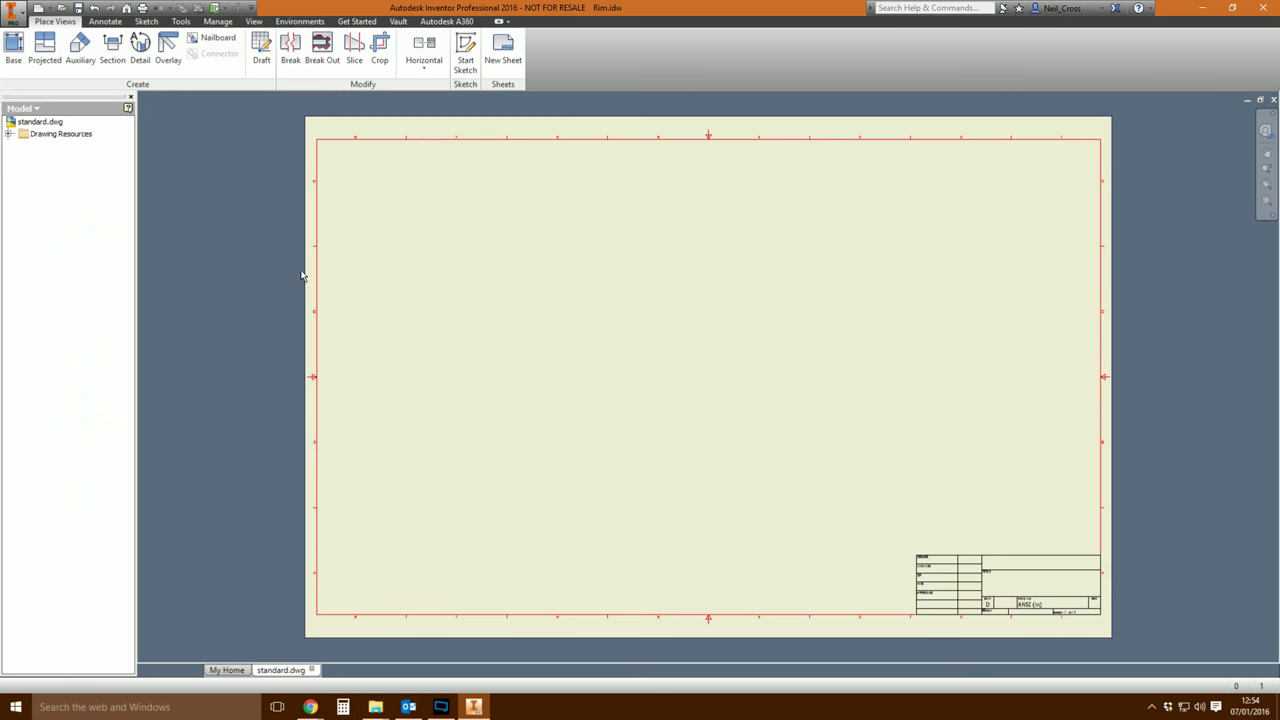
# Open the style editor and review the general settings, view preferences and object defaults of Default Standard (ANSI).
pyautogui.click(218, 21)
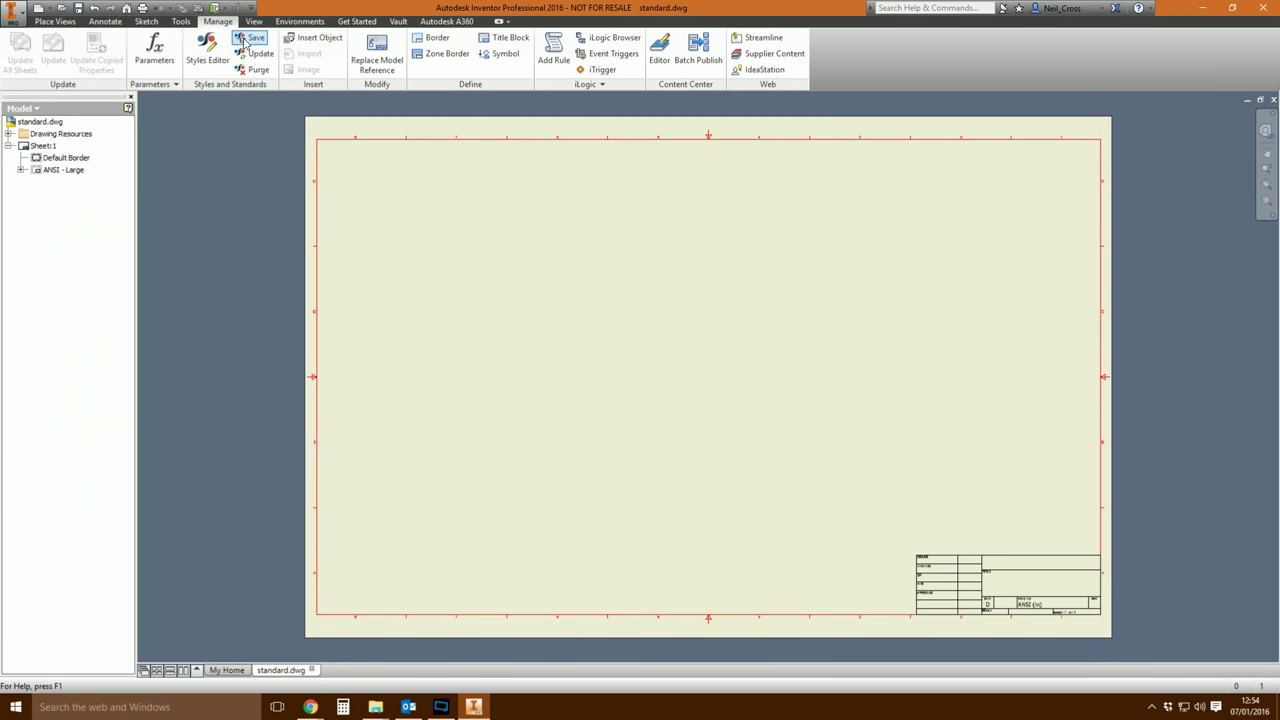
pyautogui.click(198, 74)
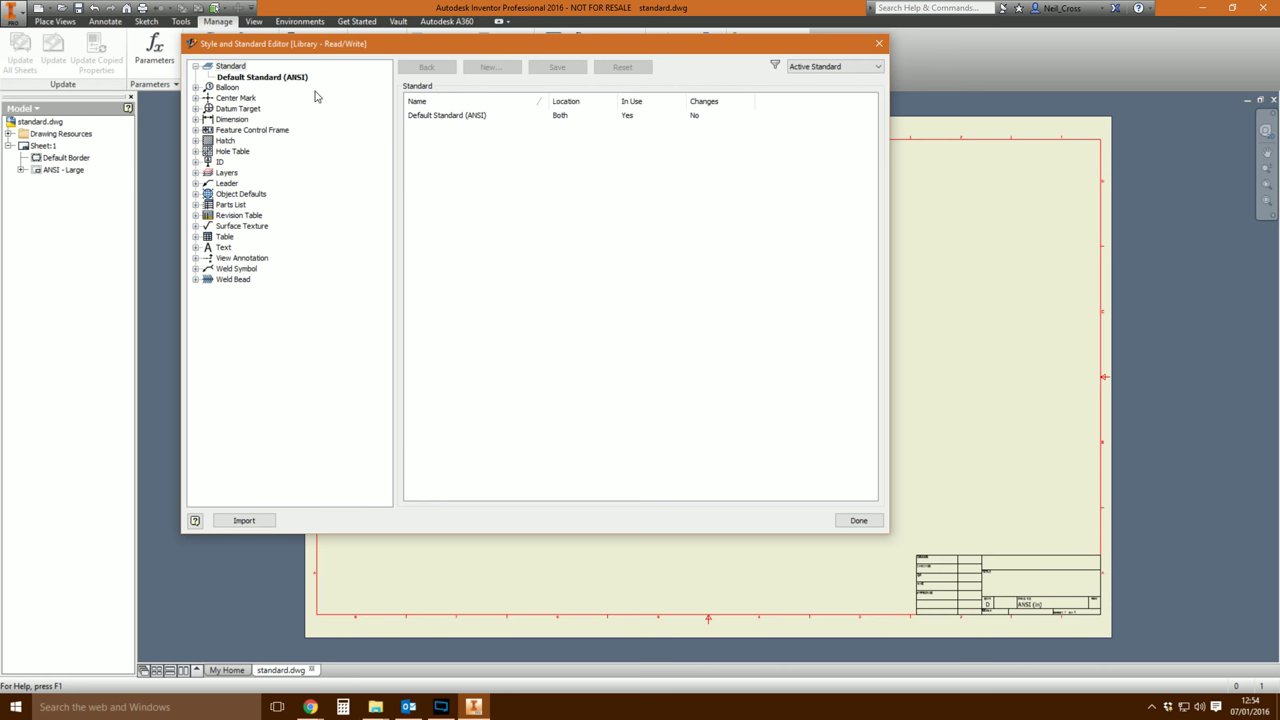
pyautogui.click(225, 81)
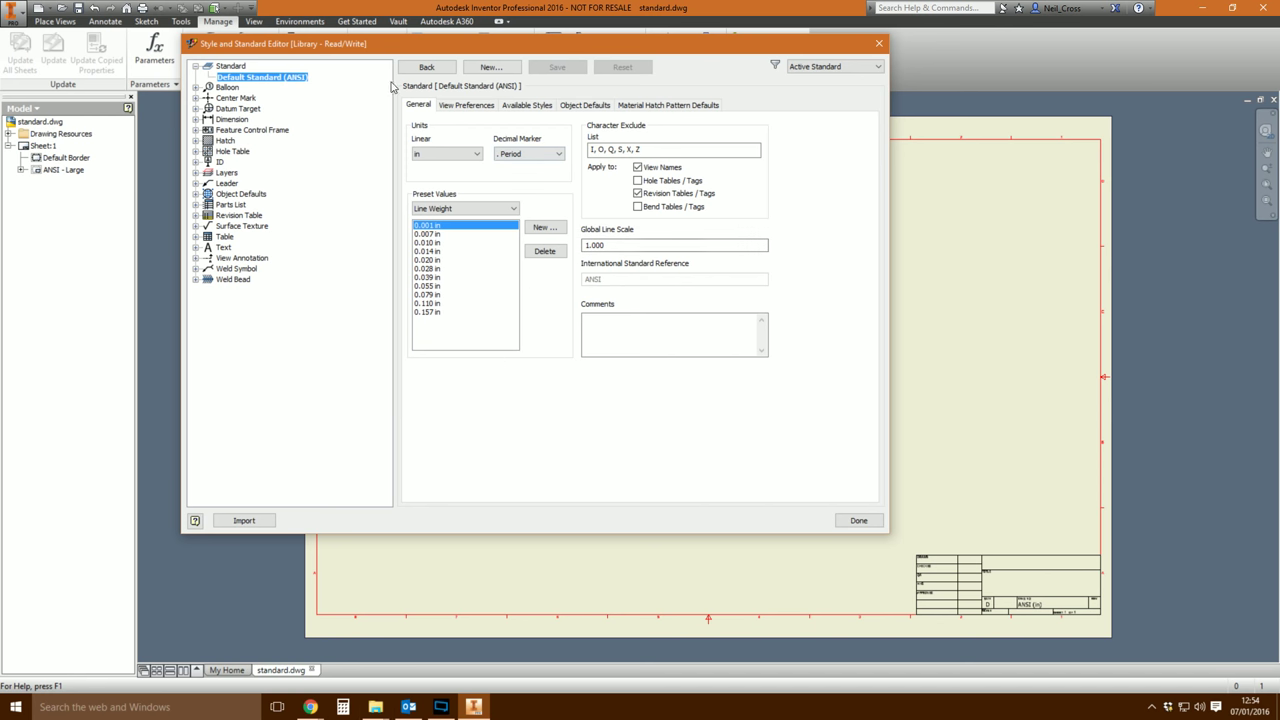
pyautogui.click(460, 105)
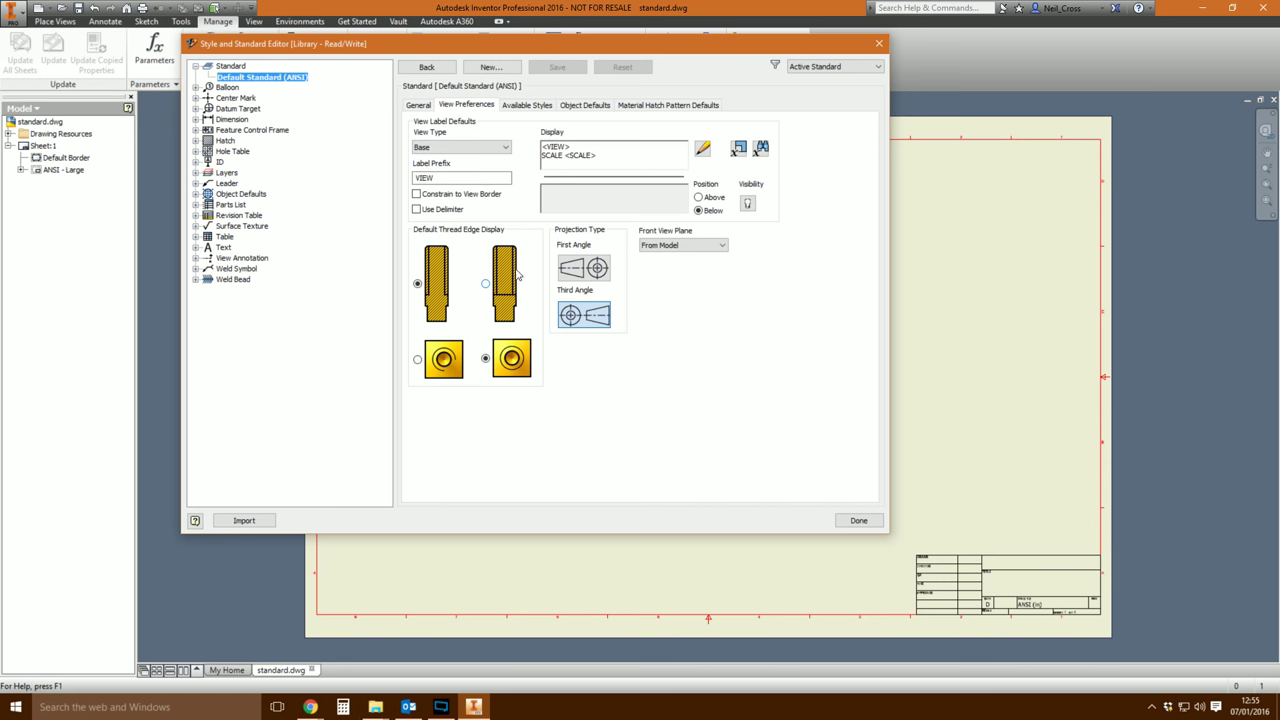
pyautogui.click(699, 209)
pyautogui.click(601, 105)
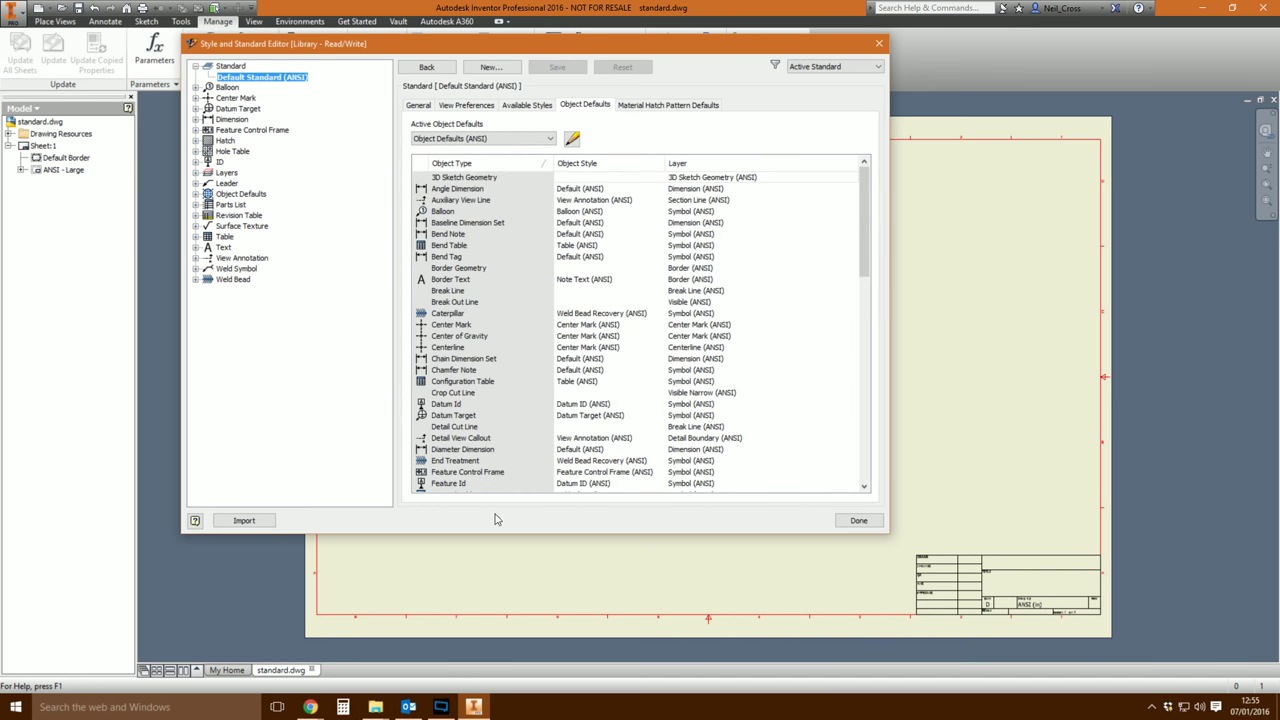
# Open the Object Defaults (ANSI) style and view the object style choices for Diameter Dimension.
pyautogui.click(465, 451)
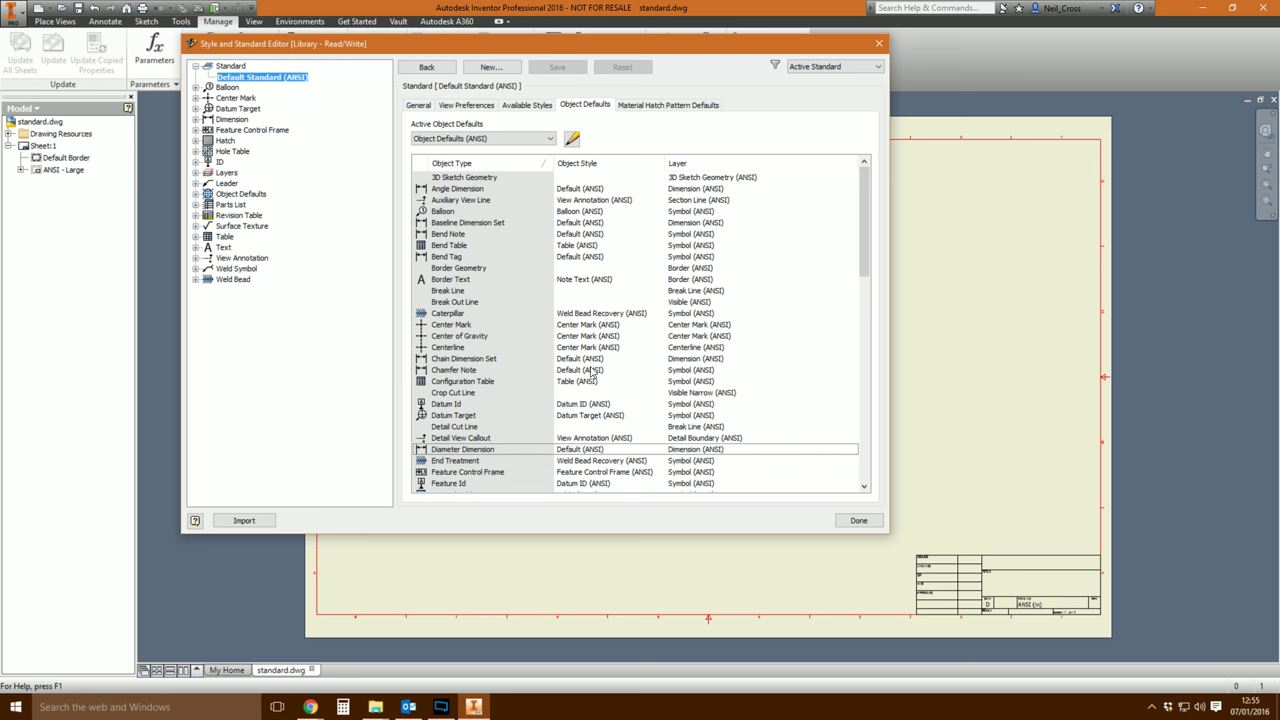
pyautogui.click(572, 140)
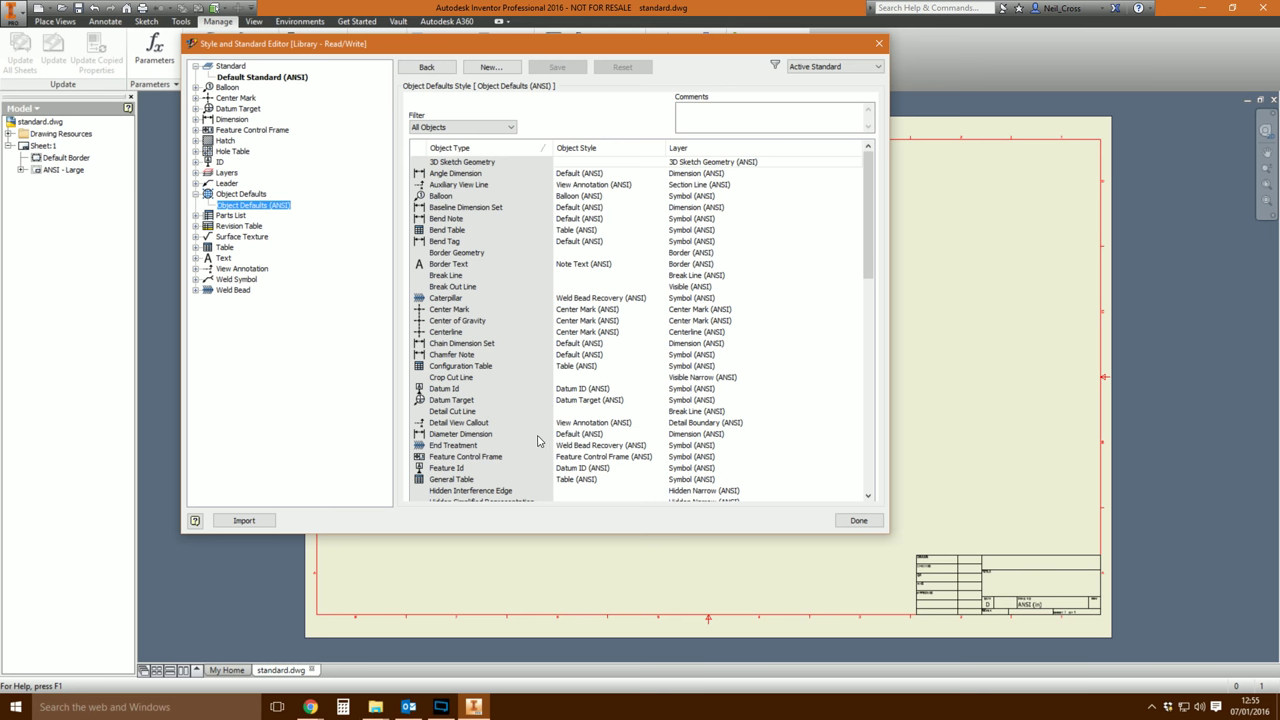
pyautogui.click(605, 437)
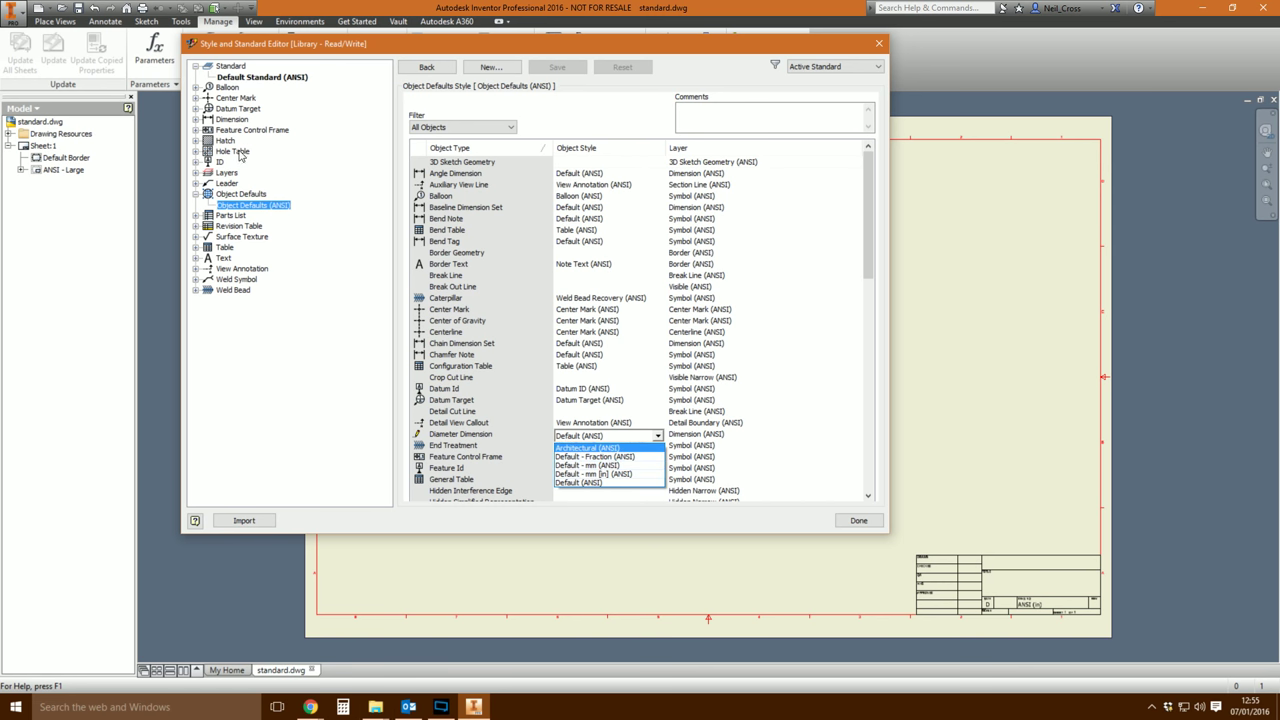
pyautogui.click(200, 123)
pyautogui.click(197, 120)
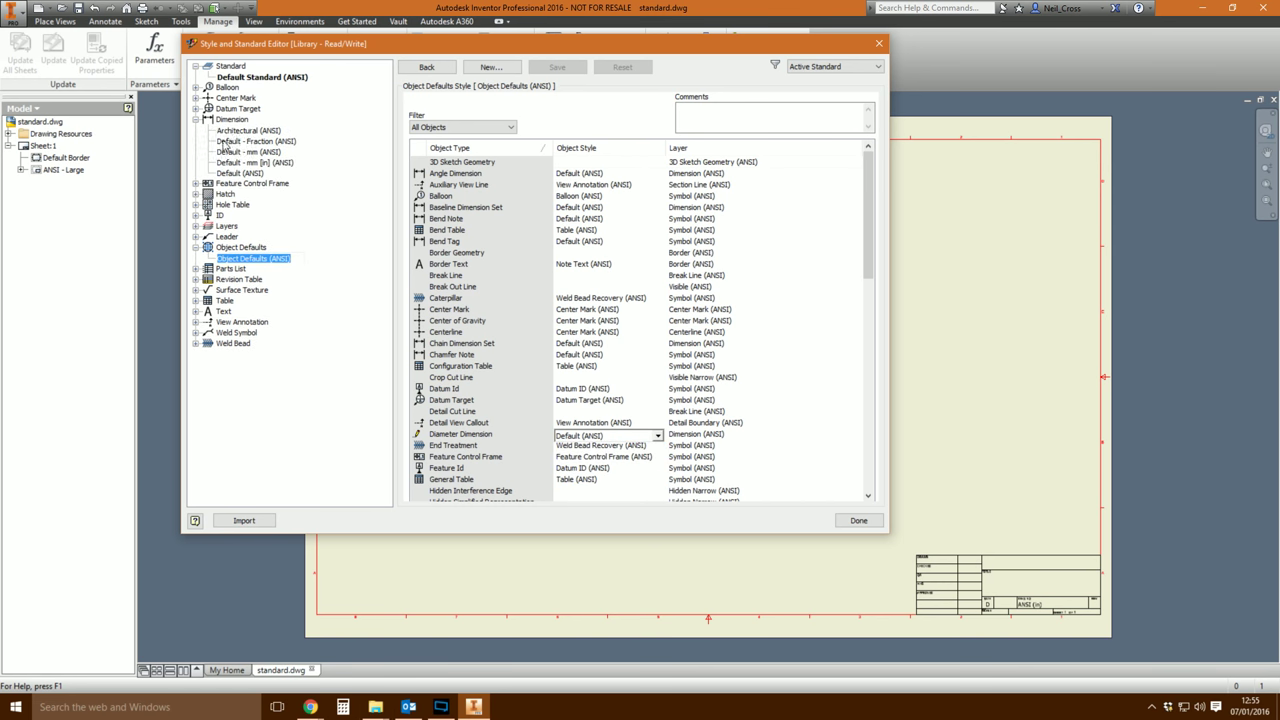
pyautogui.rightClick(250, 173)
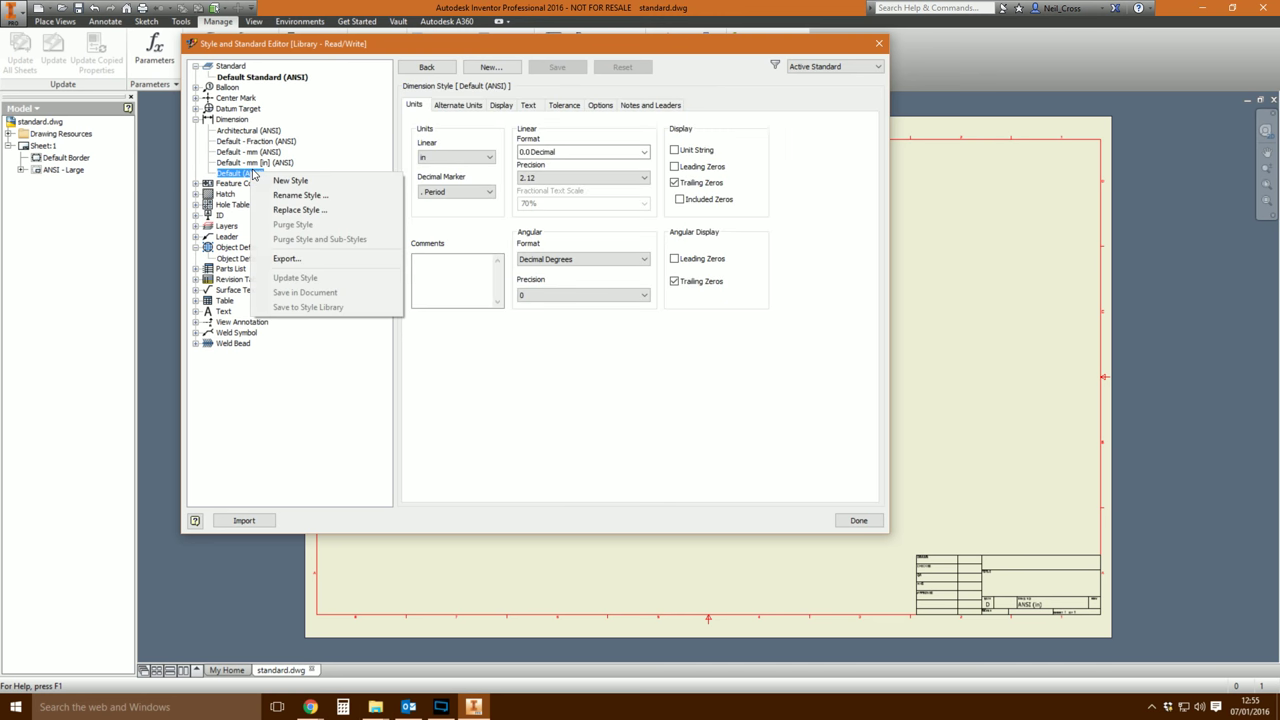
pyautogui.click(279, 181)
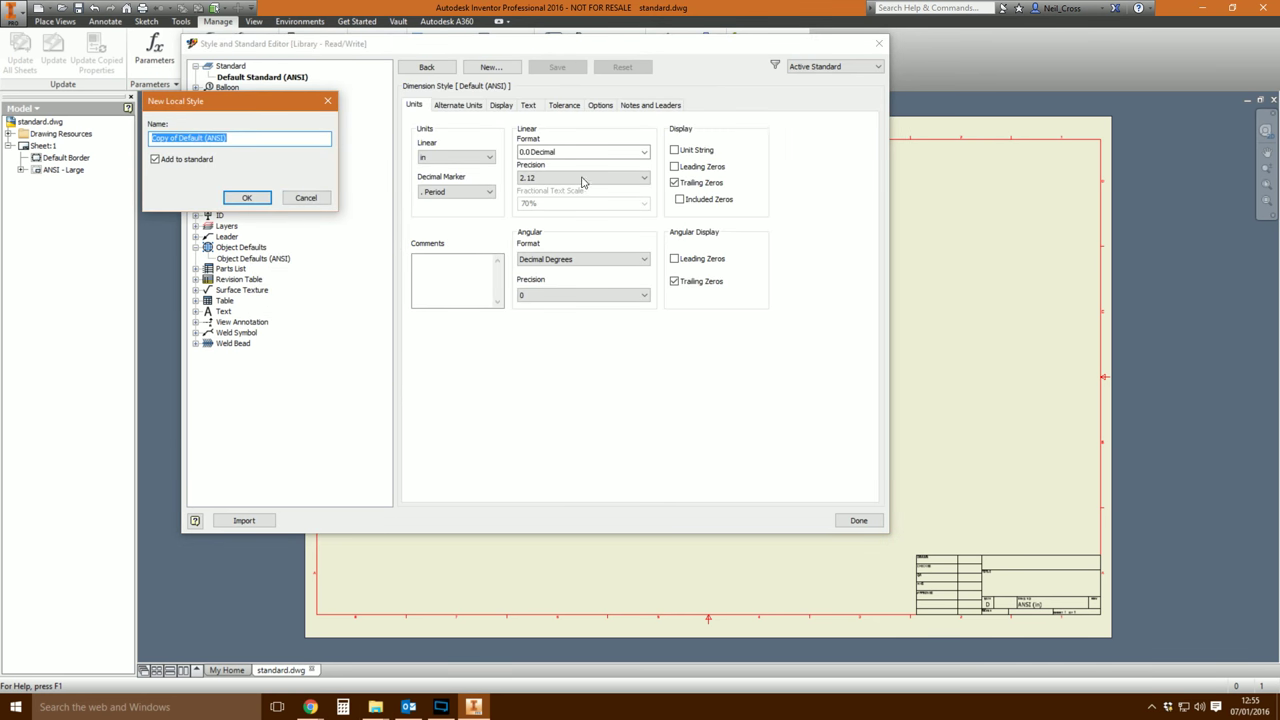
pyautogui.click(296, 204)
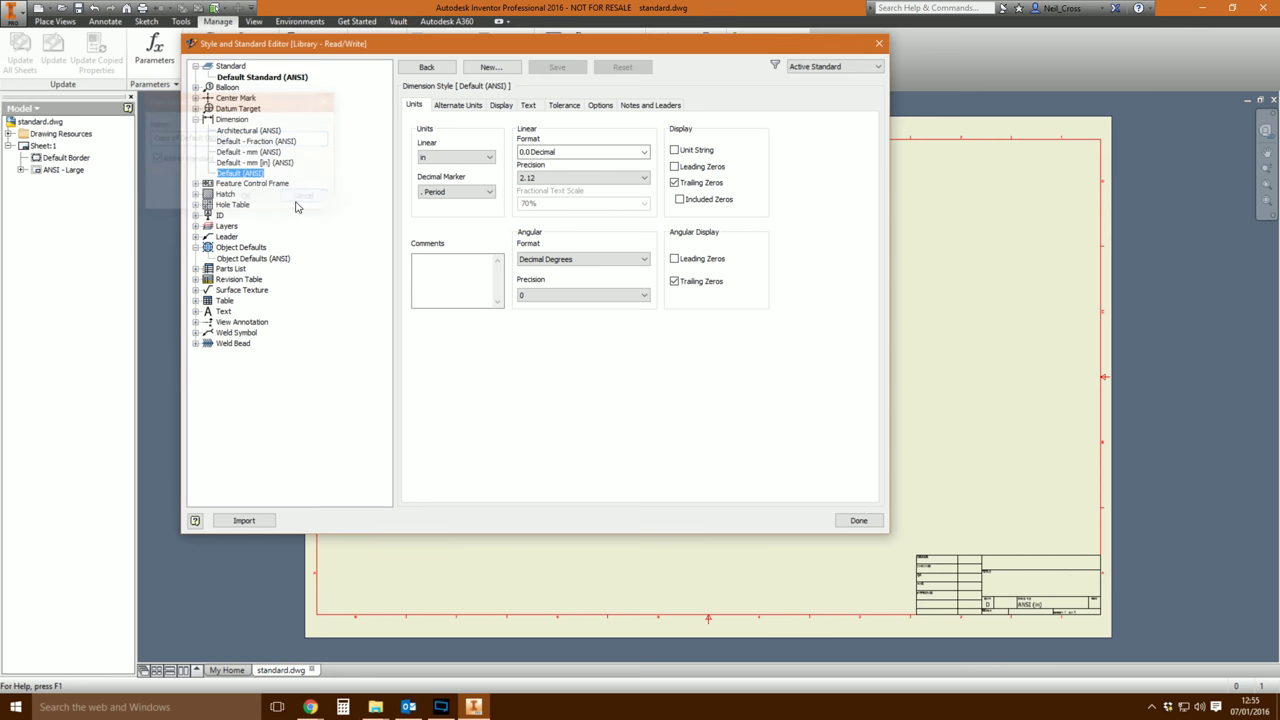
# Review the Default - mm [in] (ANSI) and Default (ANSI) dimension styles, including the former's style management options, and close the style editor.
pyautogui.click(266, 165)
pyautogui.rightClick(266, 165)
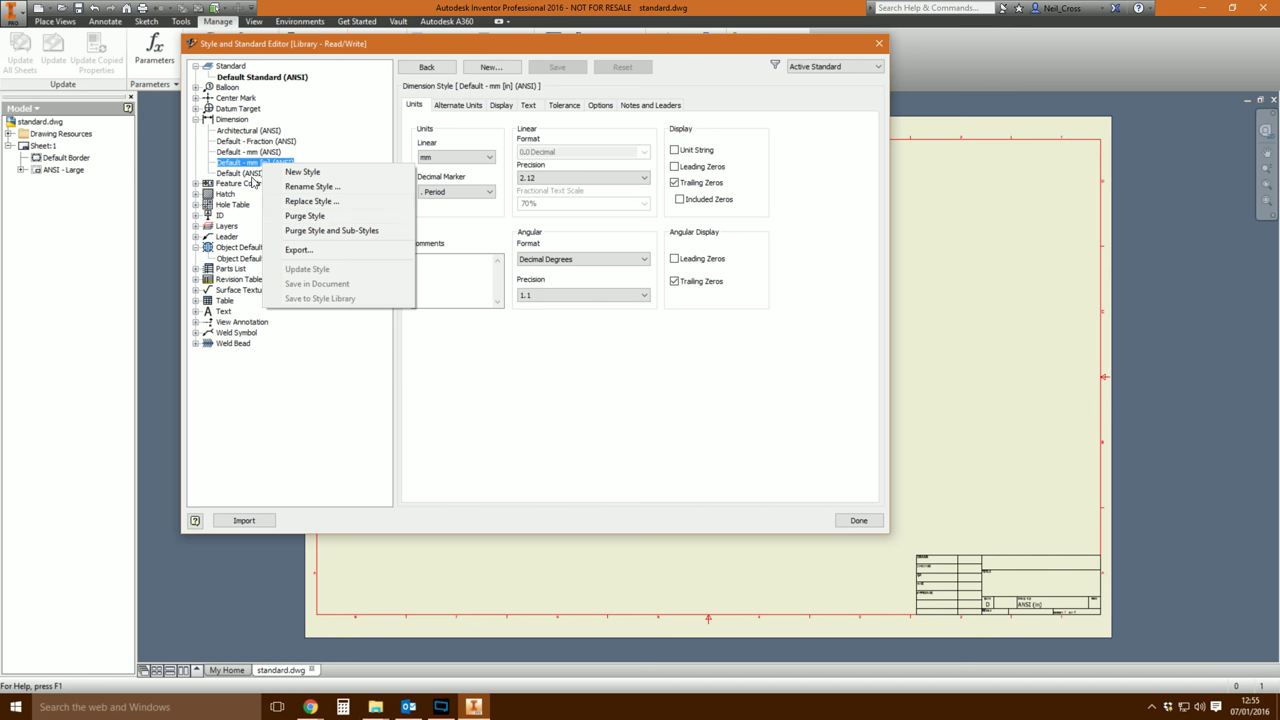
pyautogui.click(245, 174)
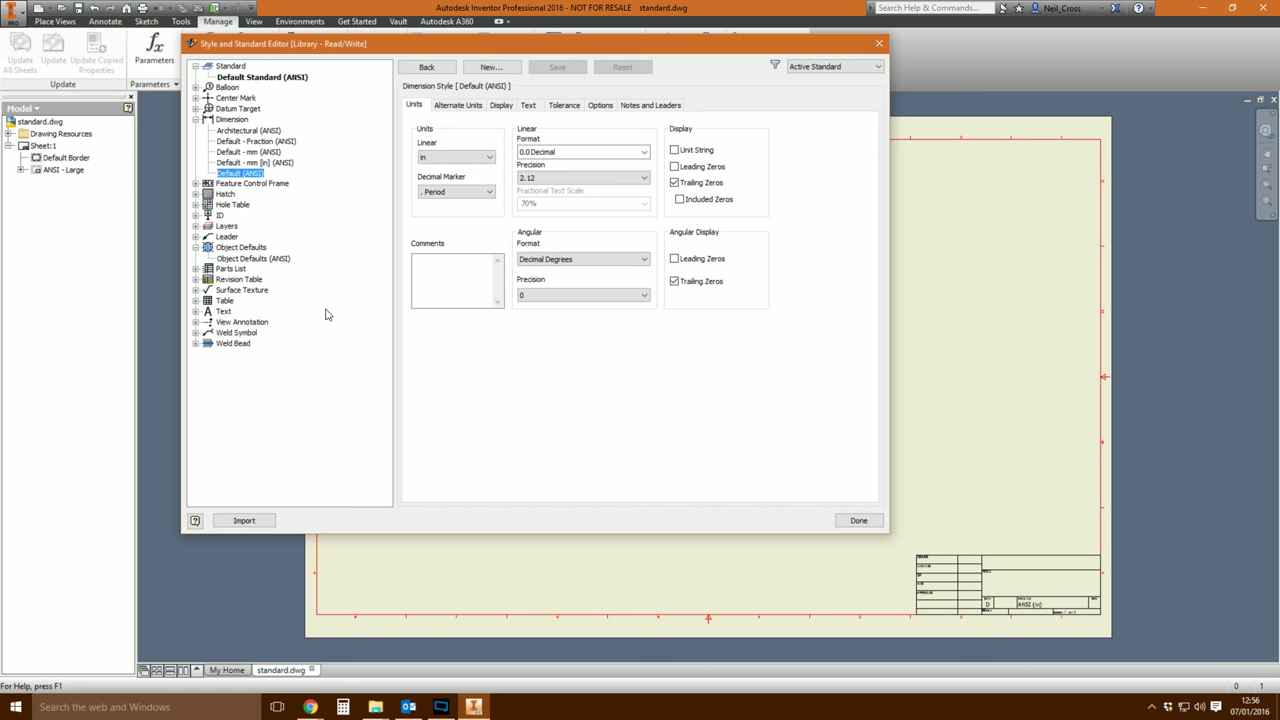
pyautogui.click(879, 43)
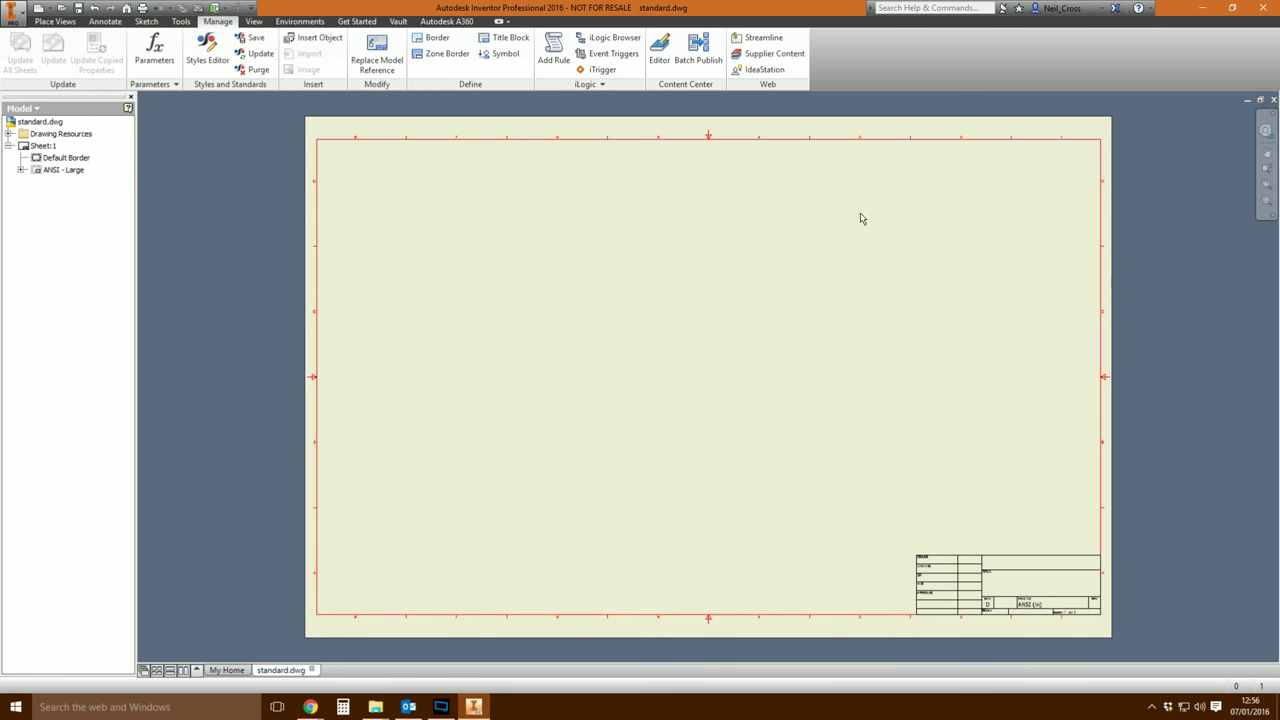
# Close standard.dwg, set Use Style Library to Read-Only for TFI Template Video Project, and save the project settings.
pyautogui.click(1272, 101)
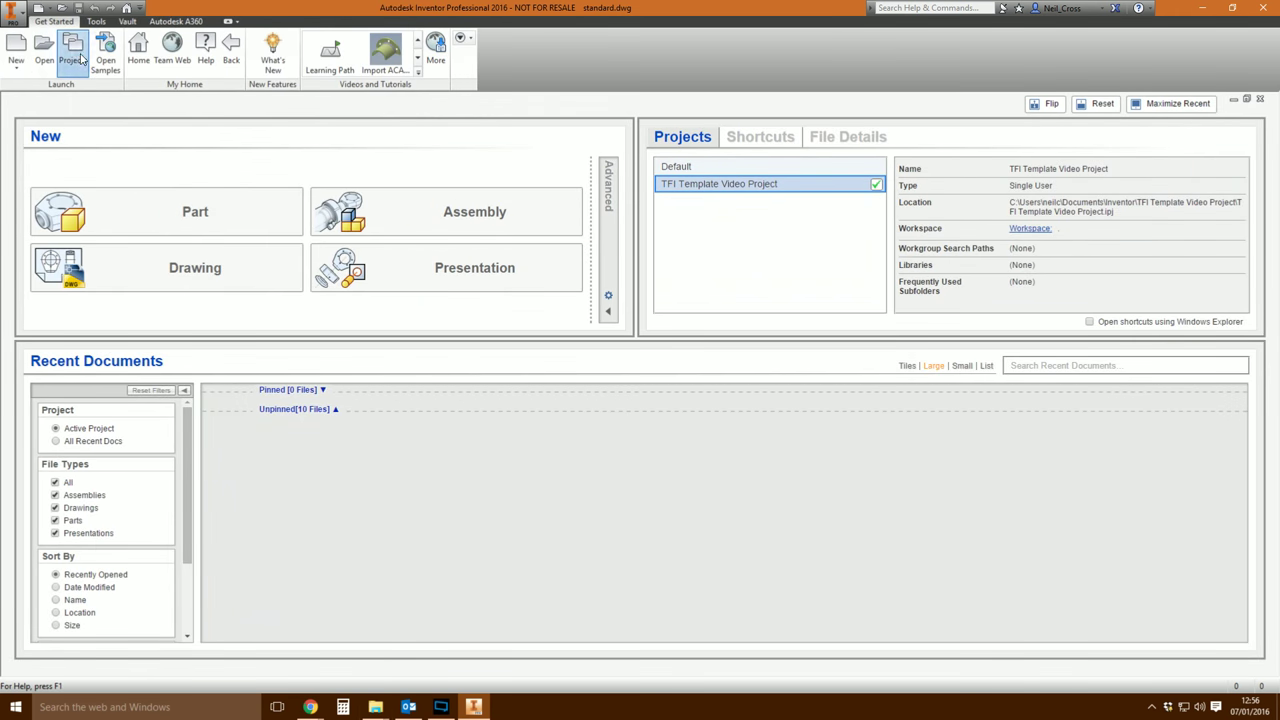
pyautogui.click(73, 55)
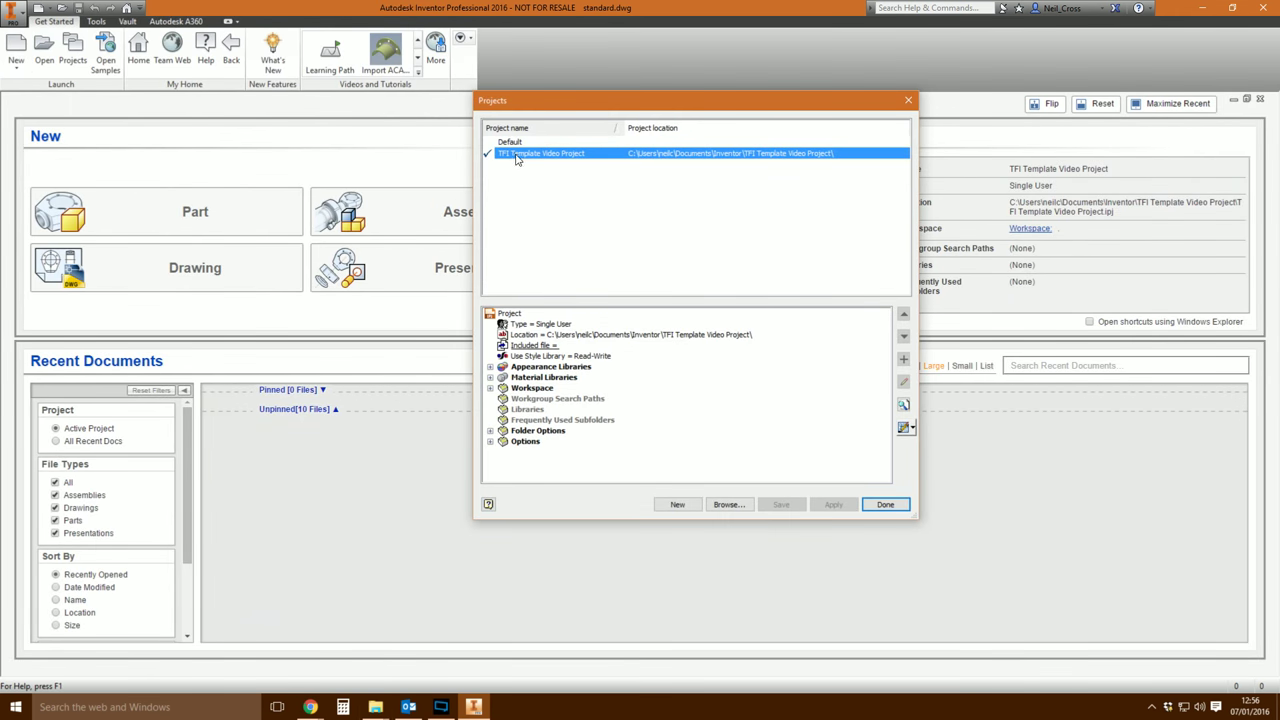
pyautogui.click(564, 357)
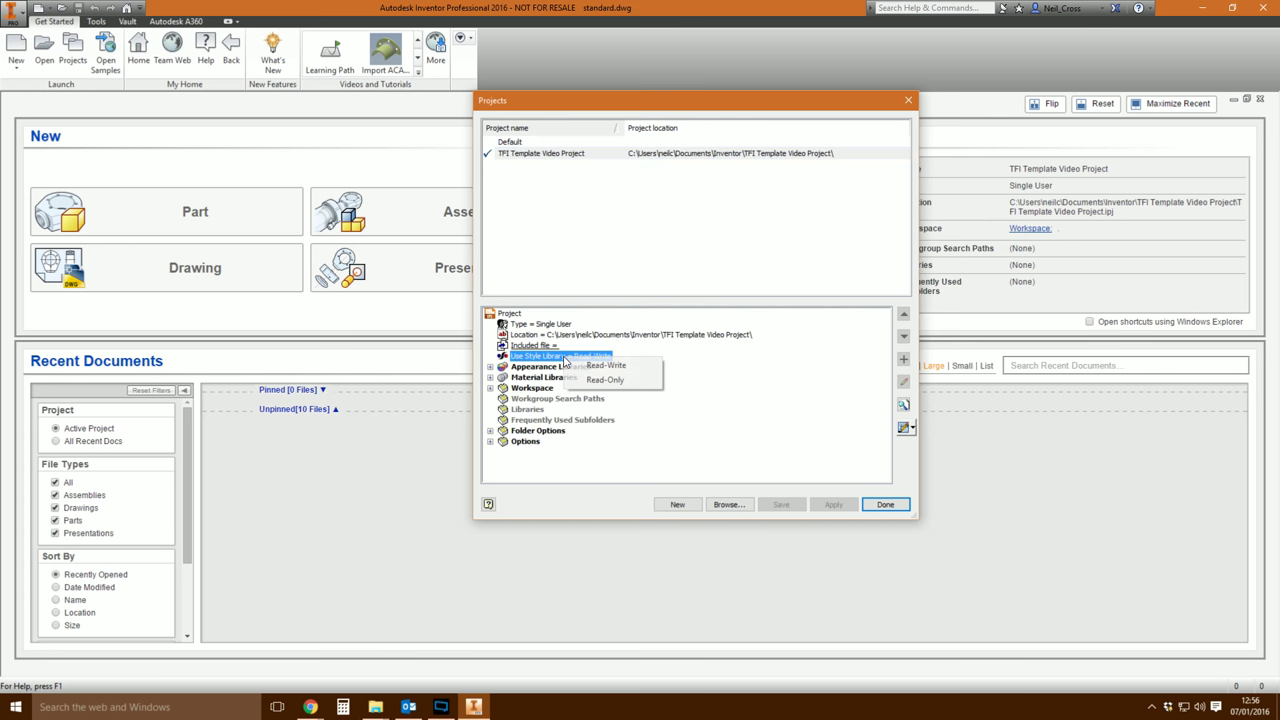
pyautogui.click(590, 380)
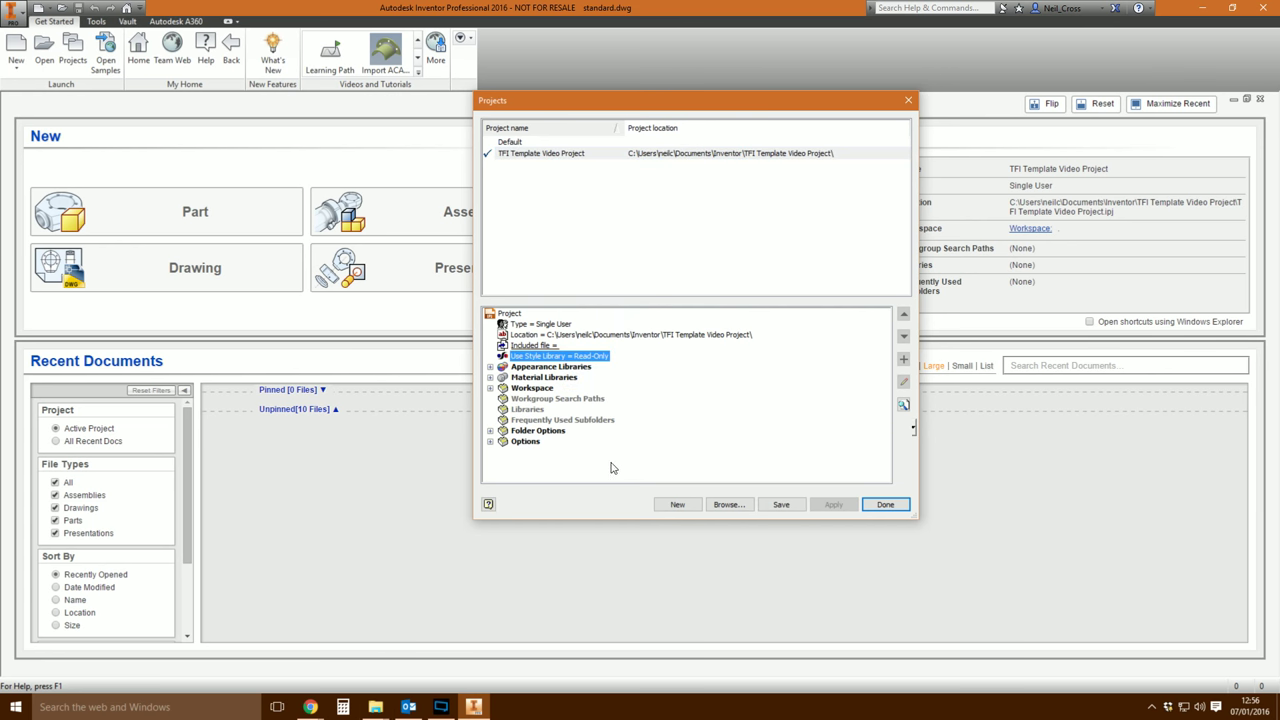
pyautogui.click(779, 505)
pyautogui.click(903, 508)
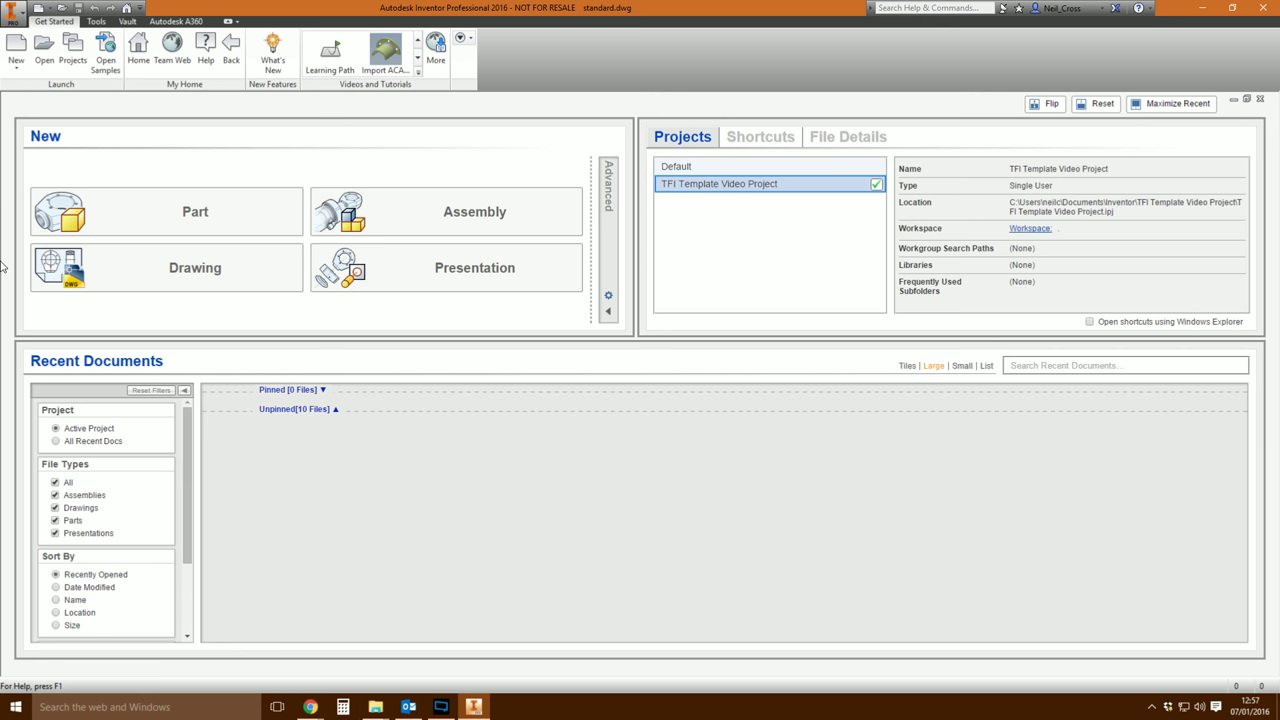
# Reopen standard.dwg from the project's Templates folder and check whether the command for saving styles to the library is available.
pyautogui.click(44, 48)
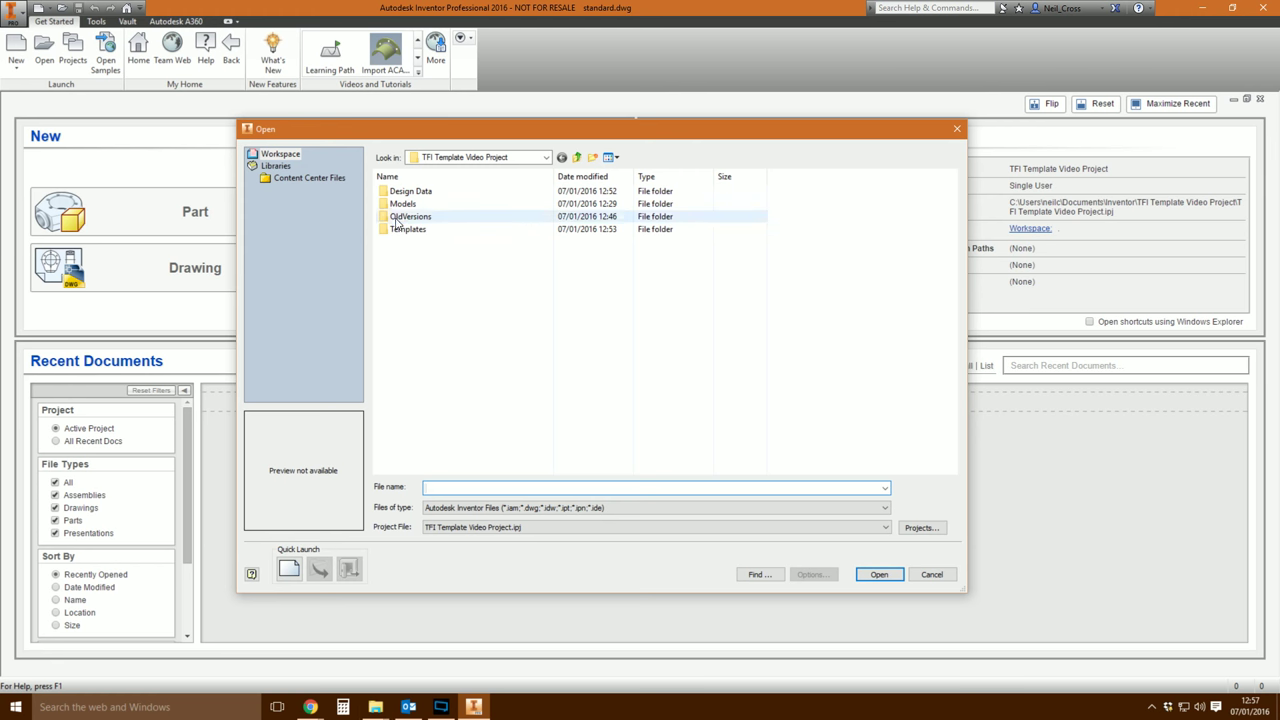
pyautogui.doubleClick(408, 229)
pyautogui.doubleClick(414, 267)
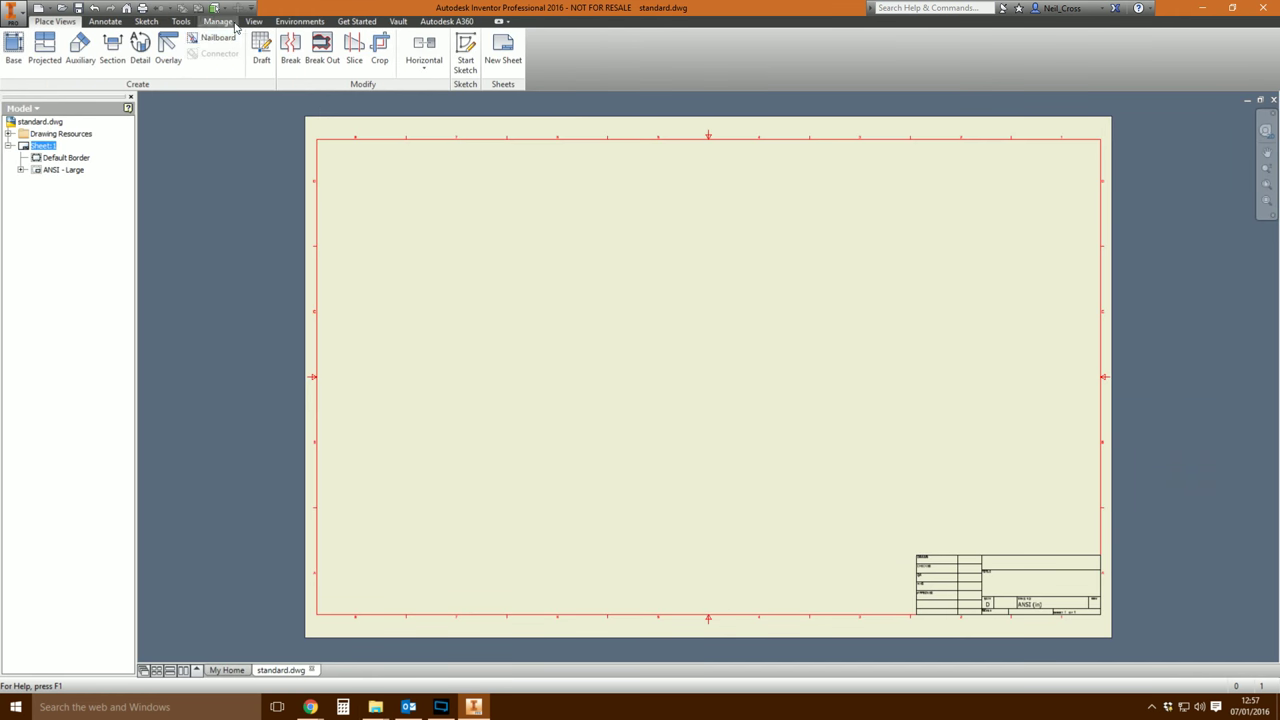
pyautogui.click(233, 24)
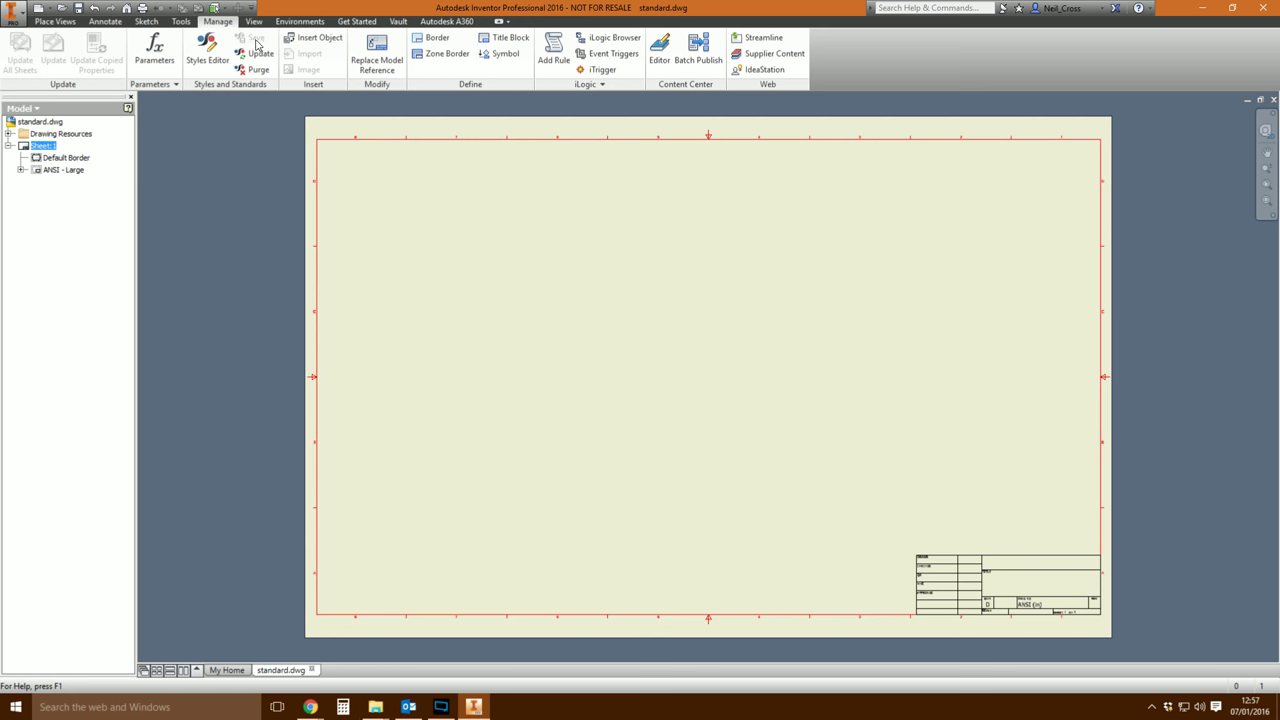
pyautogui.click(471, 322)
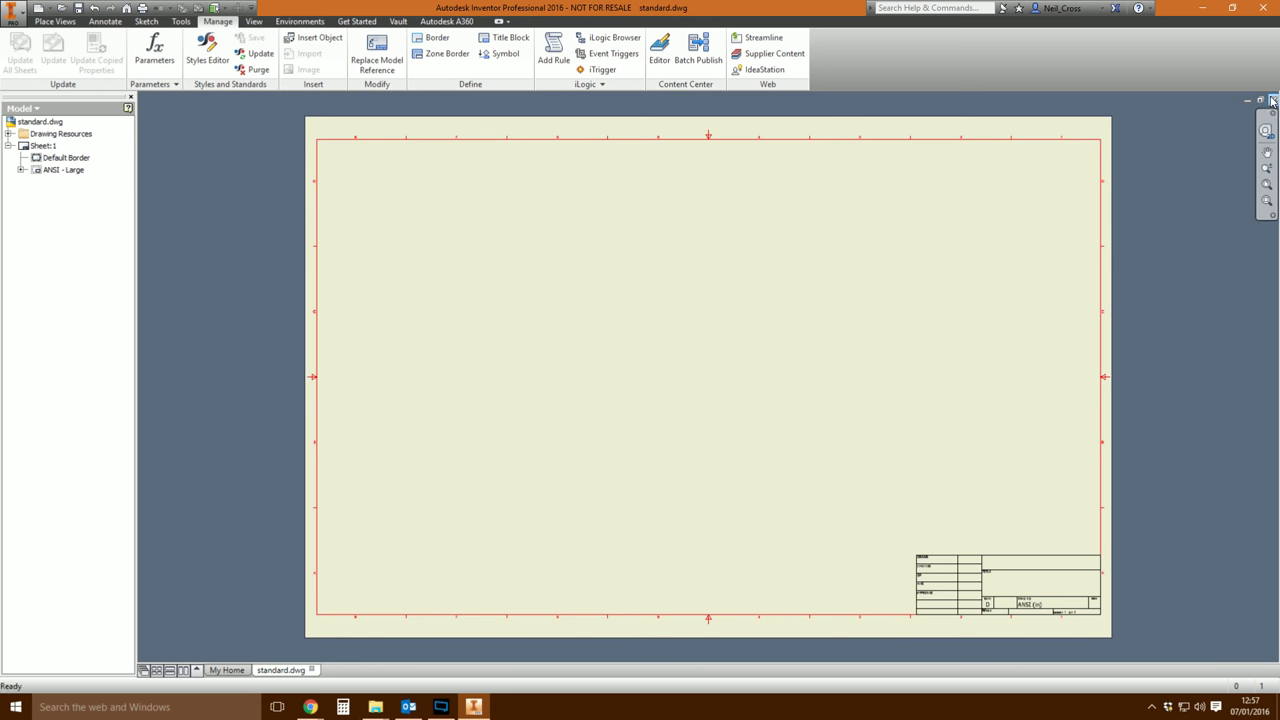
# Close standard.dwg and review the Use Style Library access options in the project settings without changing them.
pyautogui.click(226, 670)
pyautogui.click(72, 50)
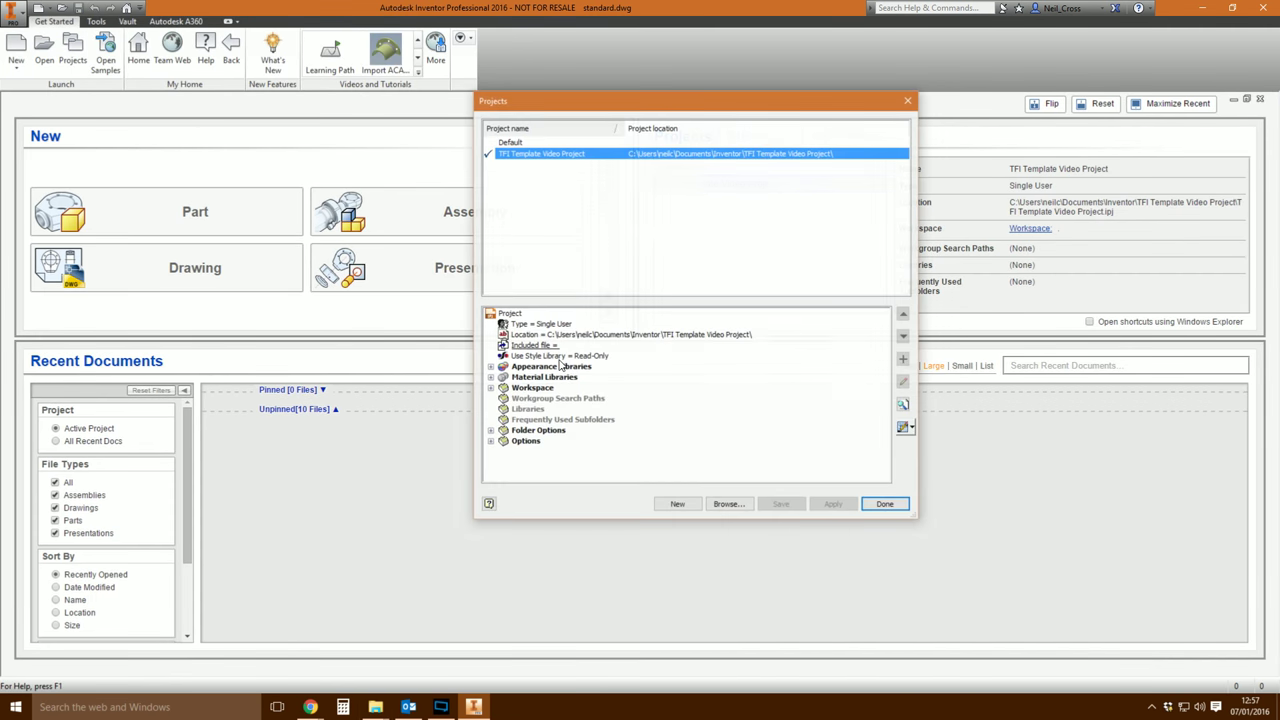
pyautogui.click(549, 358)
pyautogui.rightClick(549, 362)
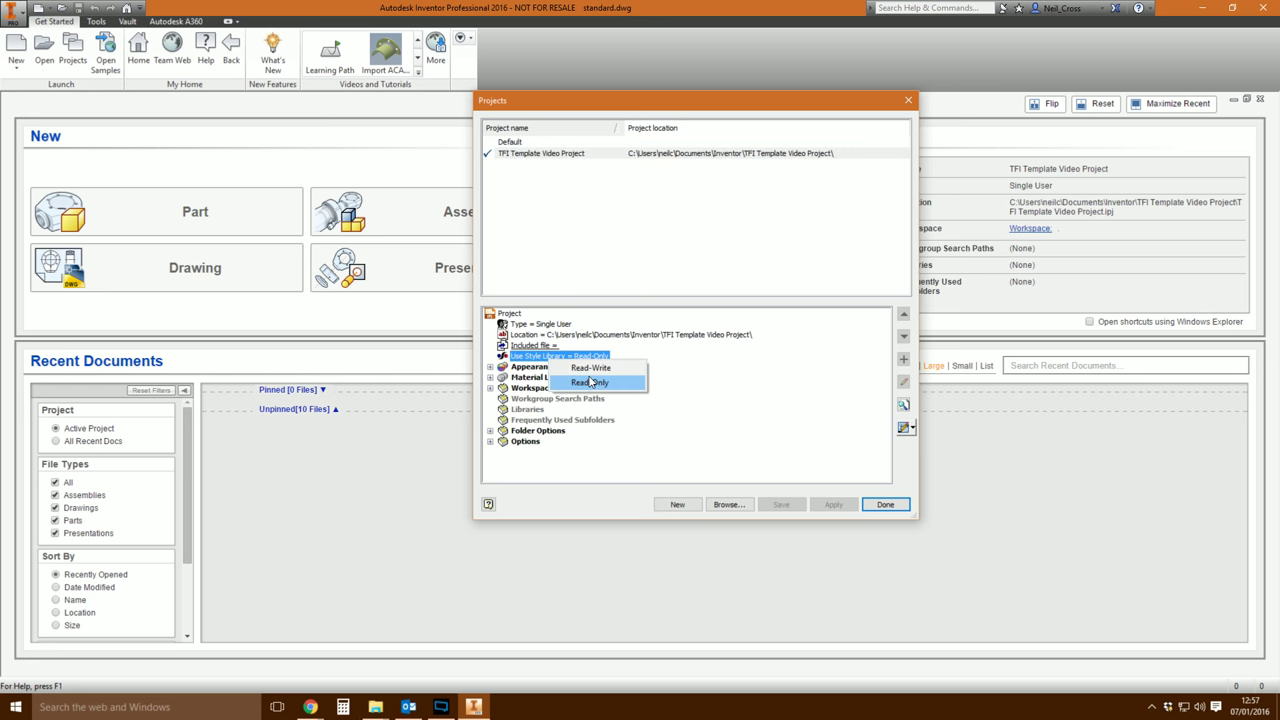
pyautogui.press('Escape')
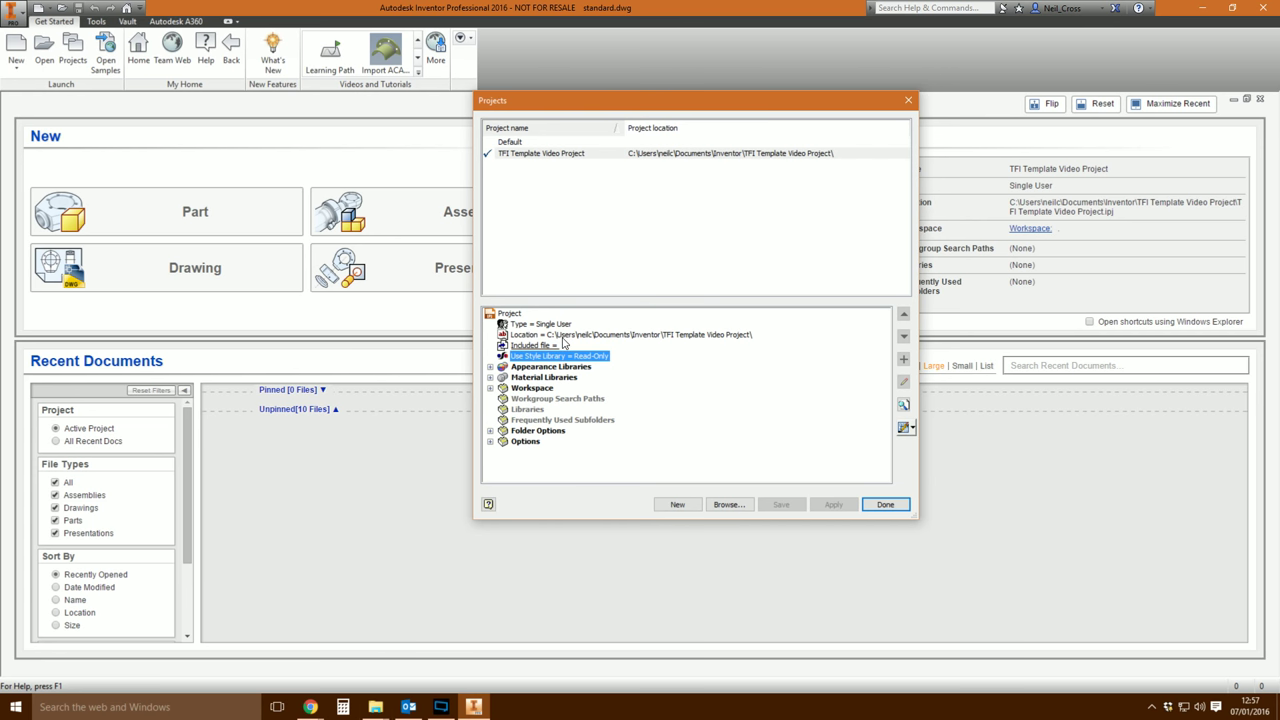
pyautogui.click(908, 100)
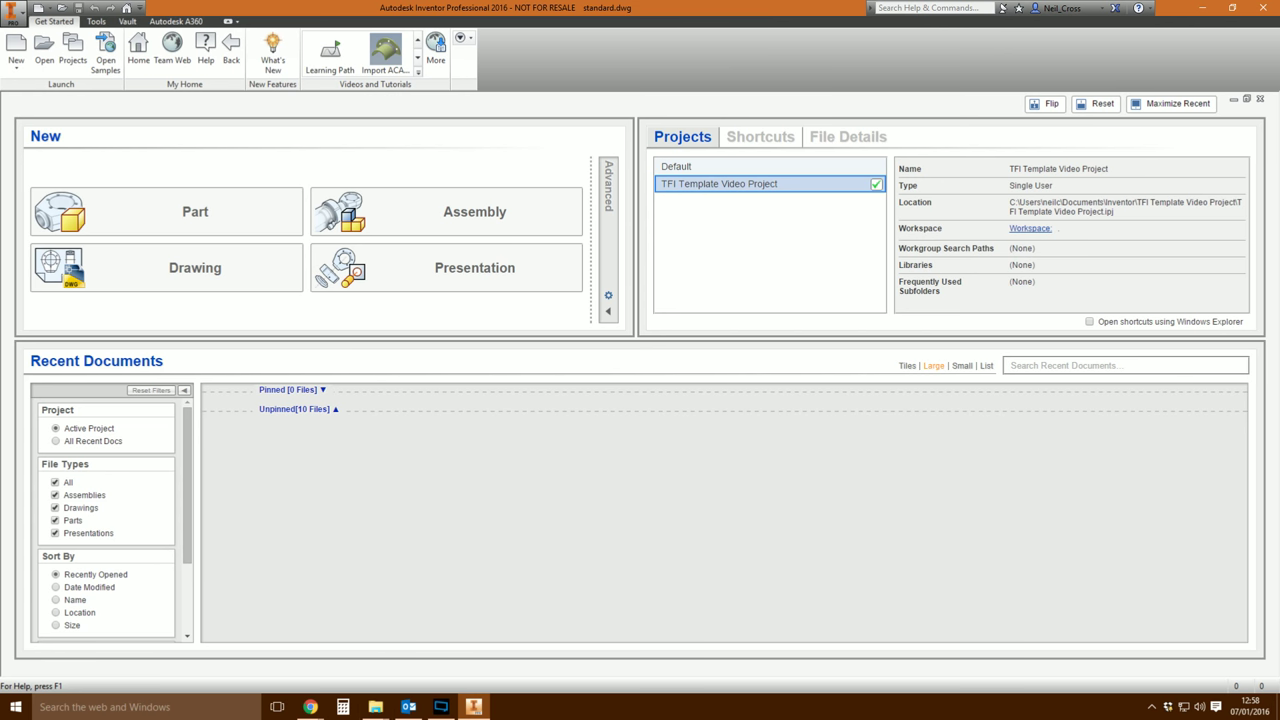
pyautogui.hotkey('alt', 'Tab')
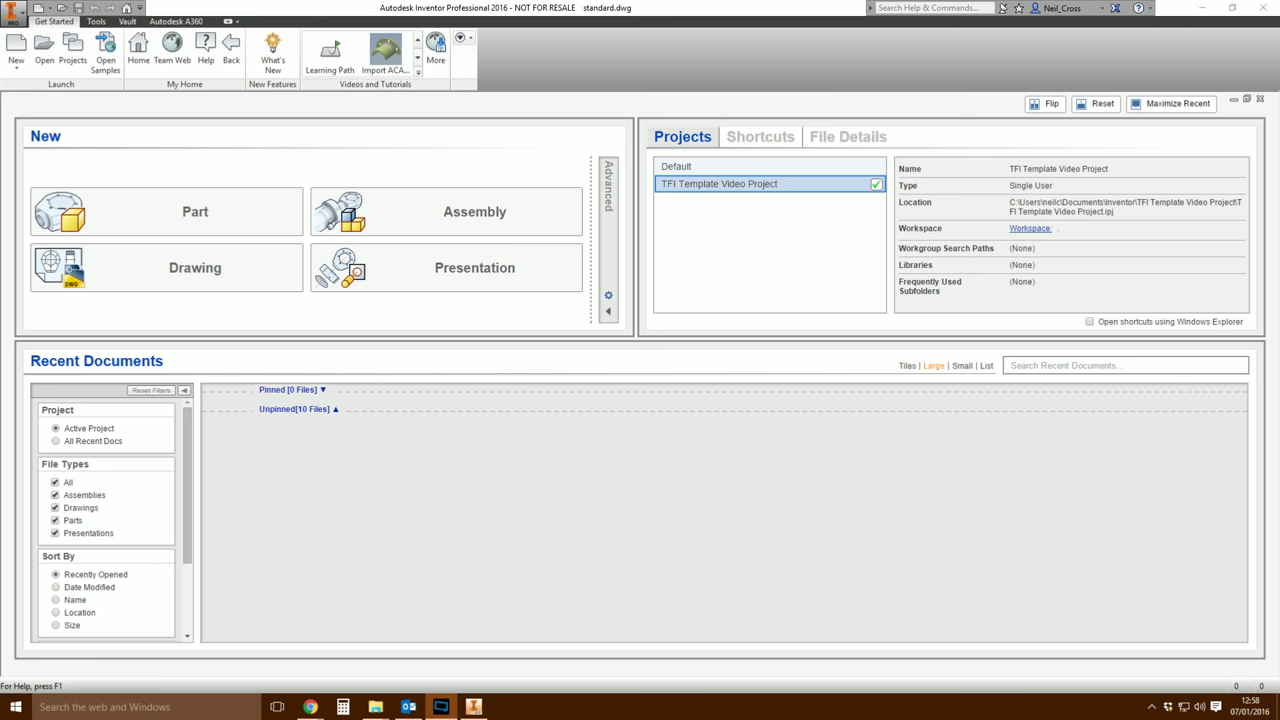